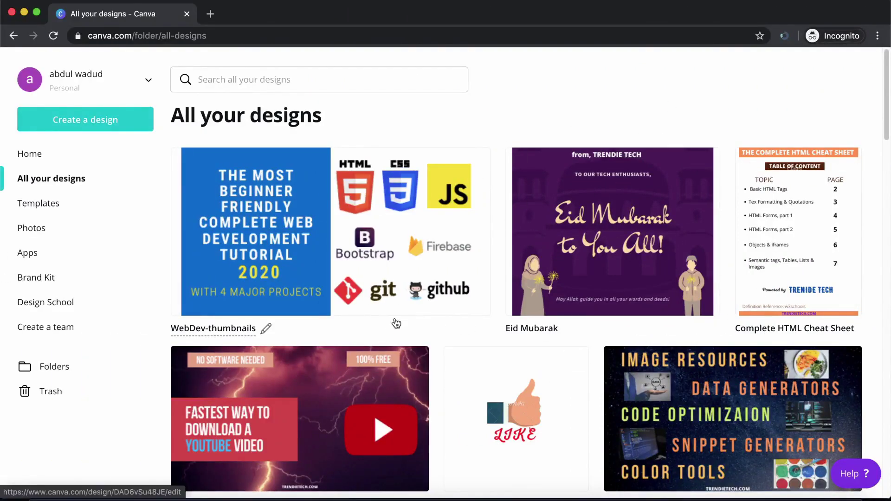
scroll(402, 313, "down", 1)
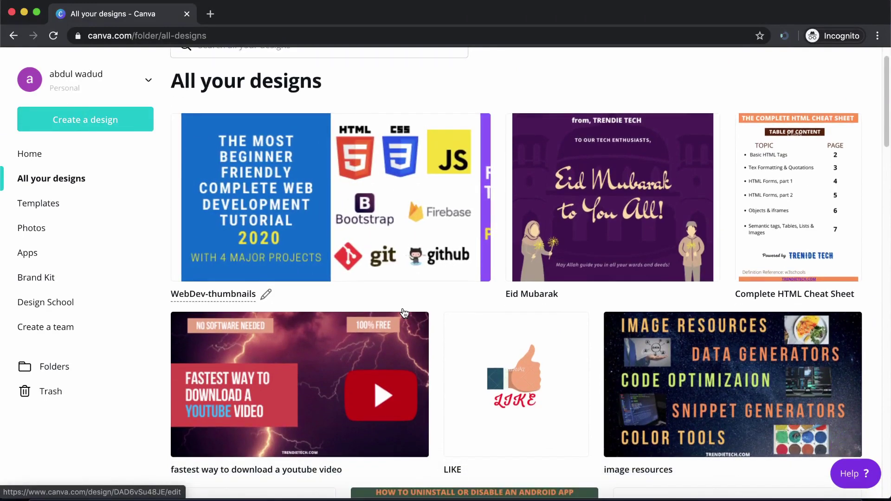
scroll(413, 311, "down", 3)
scroll(420, 306, "down", 2)
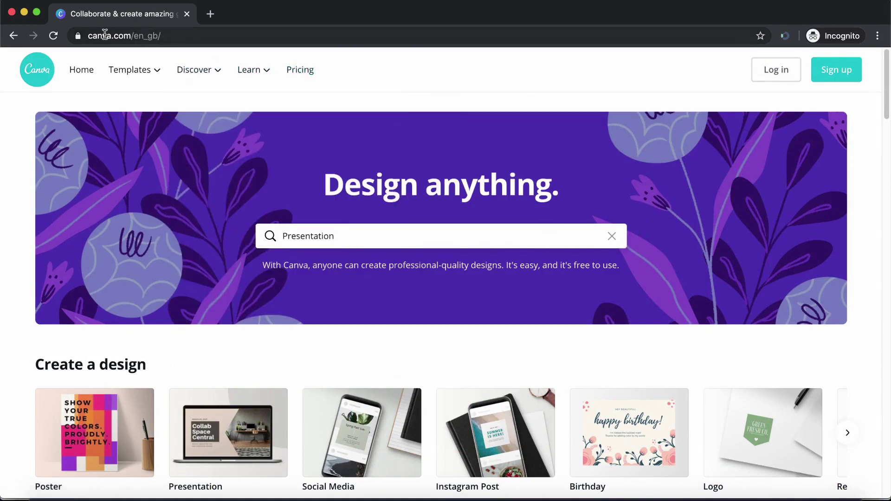
View the available account sign-up options and close the sign-up dialog.
mouse_move(131, 66)
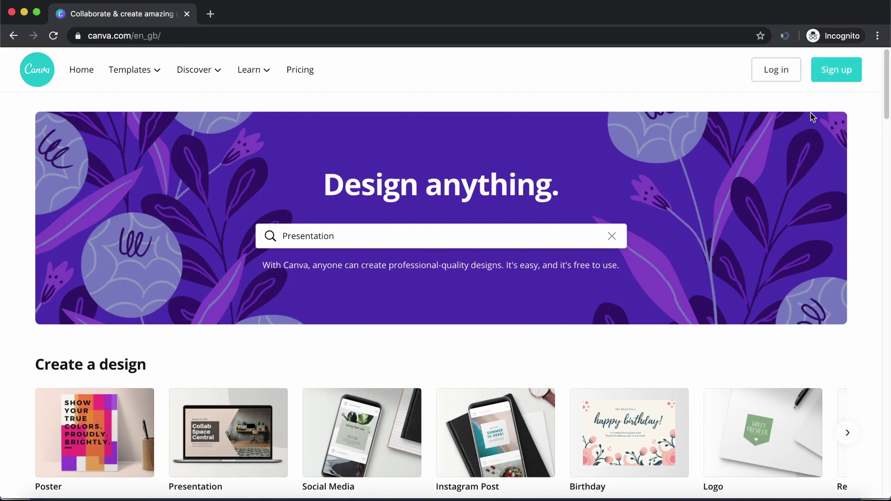
left_click(837, 72)
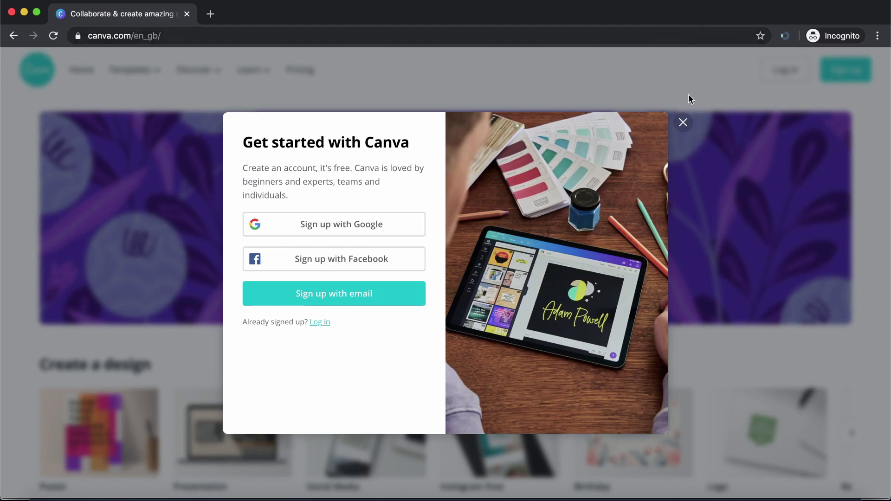
left_click(682, 122)
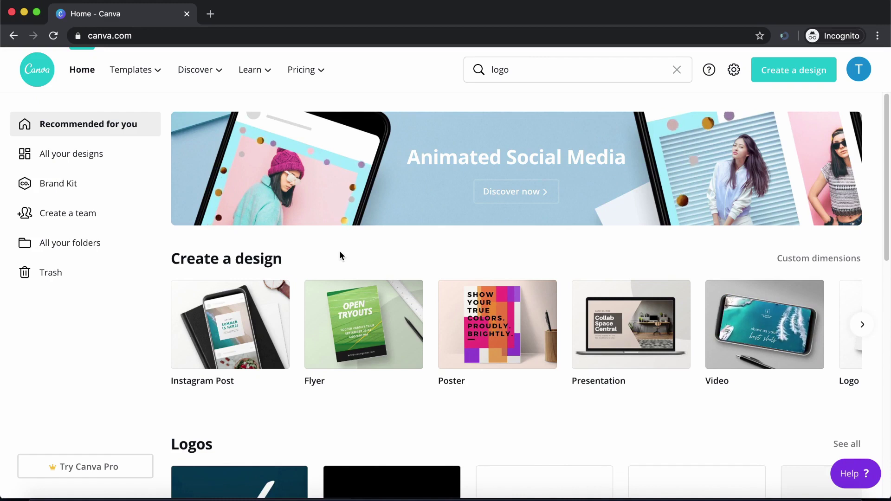
Clear the old search term, search the design types for "logo" and look through the suggestions.
left_click(676, 69)
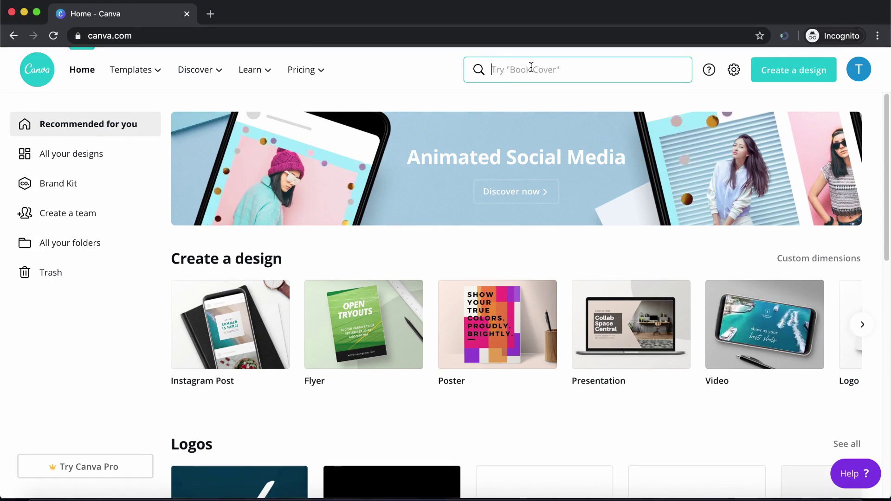
left_click(395, 86)
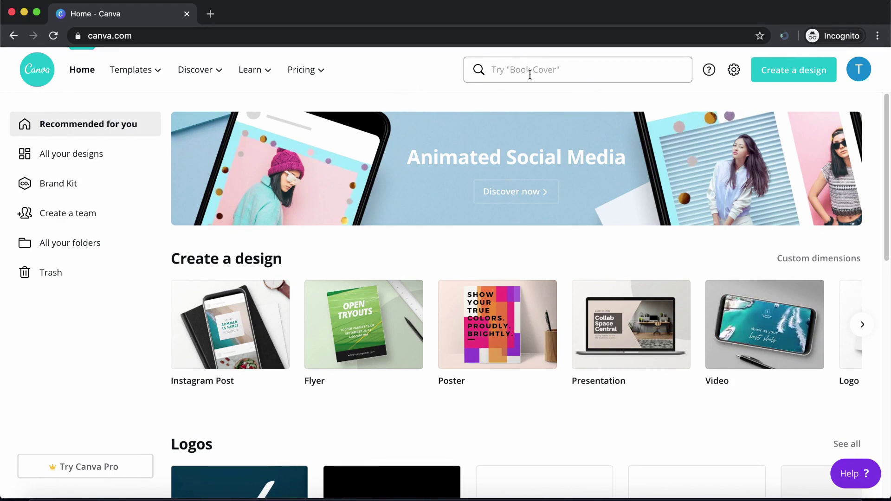
left_click(513, 72)
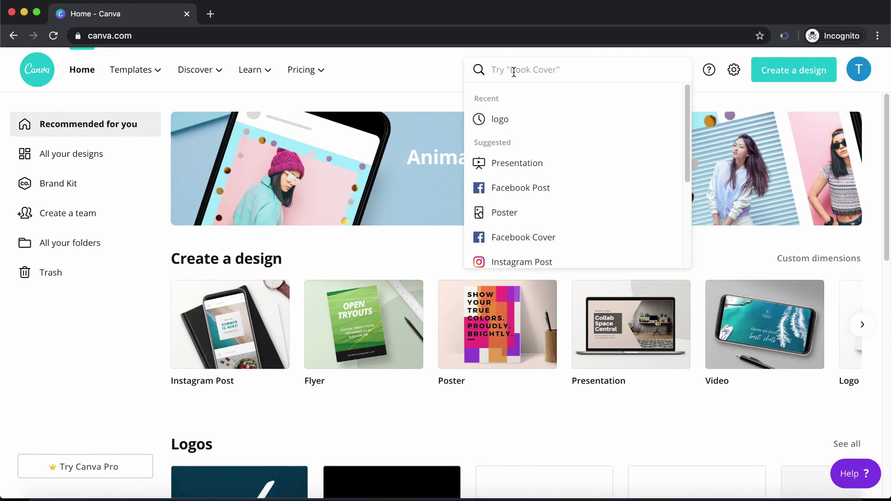
type("logo")
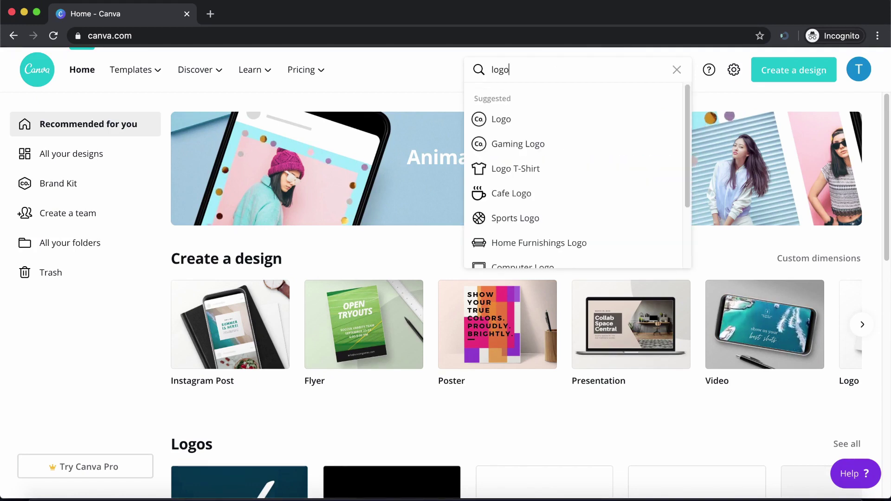
scroll(531, 173, "down", 4)
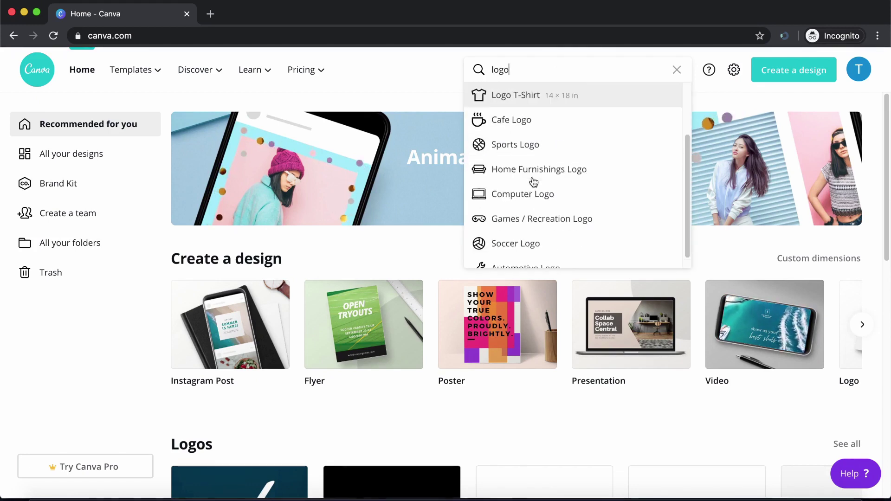
Replace the search term with "birthday" and look through the suggested birthday design types.
key("BackSpace")
key("BackSpace")
key("BackSpace")
key("BackSpace")
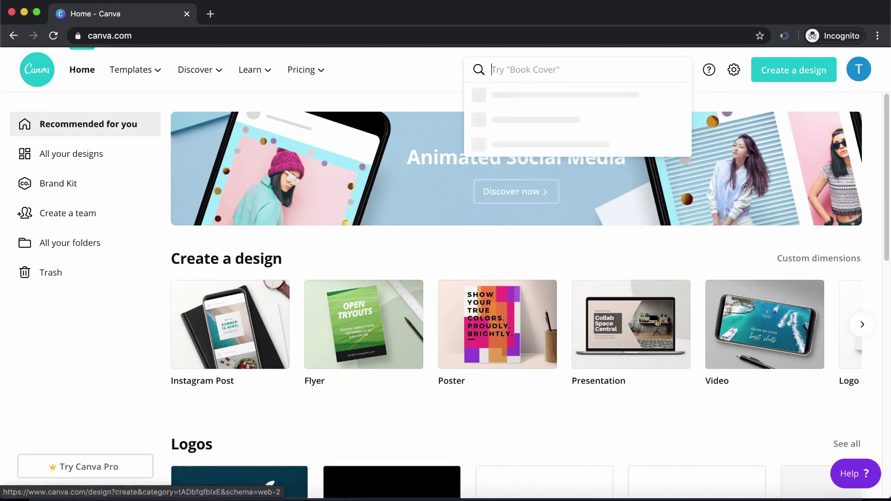
type("birthday")
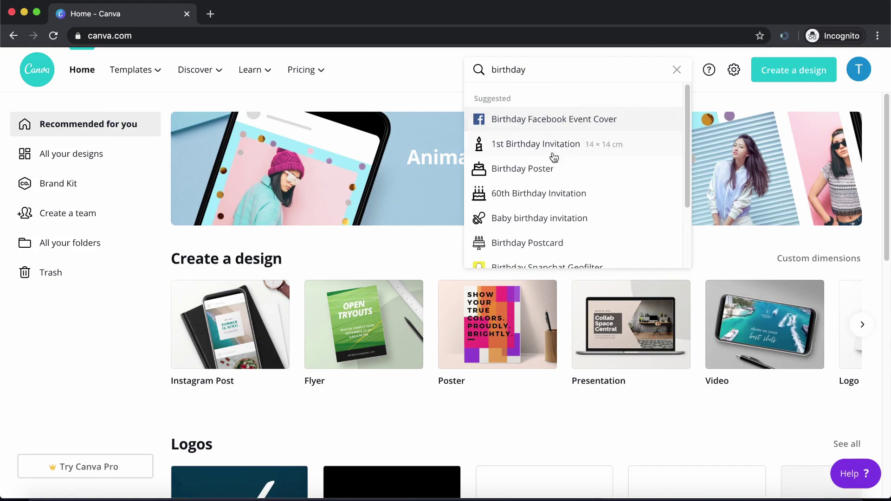
scroll(539, 202, "down", 2)
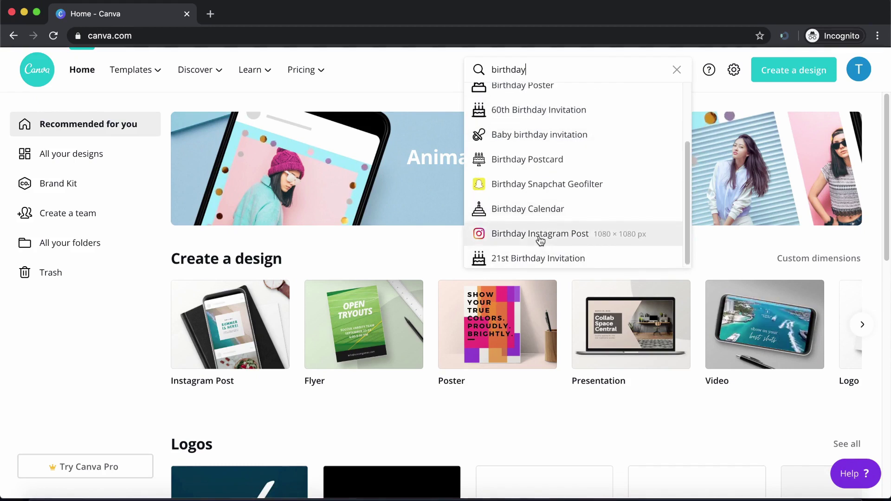
scroll(538, 232, "up", 3)
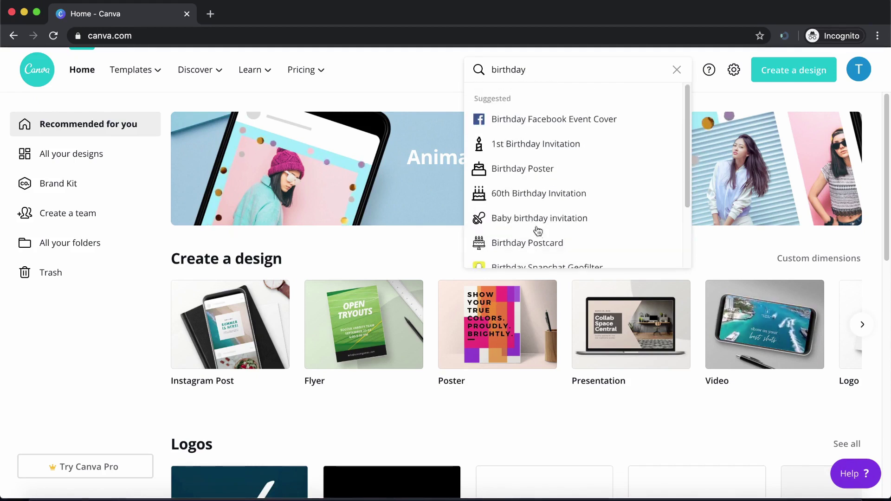
Search for "logo" in place of "birthday" and open the general Logo template collection.
double_click(536, 69)
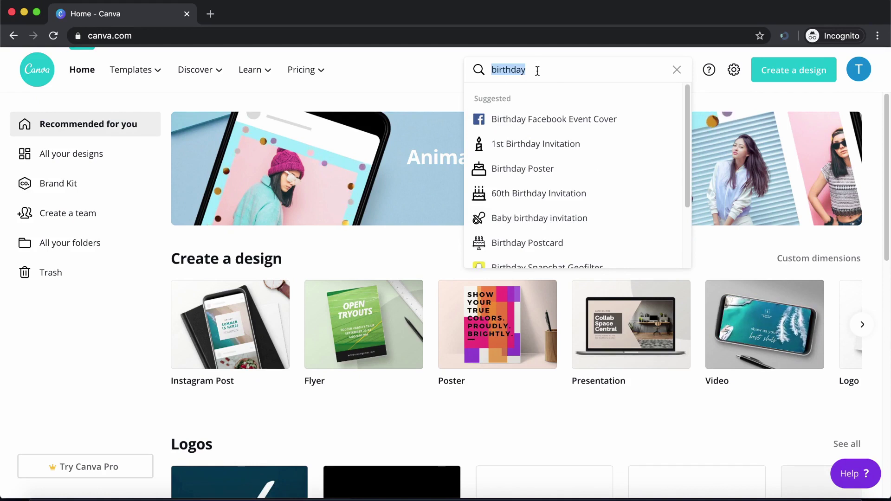
type("logo")
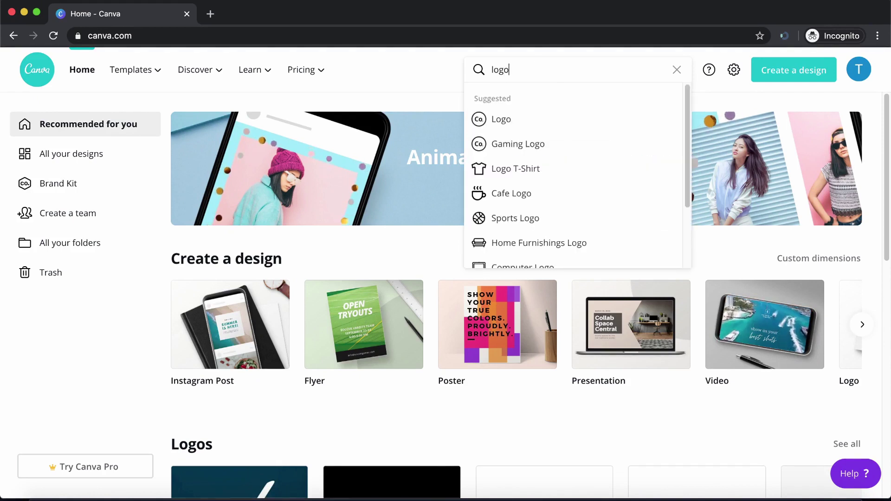
left_click(506, 121)
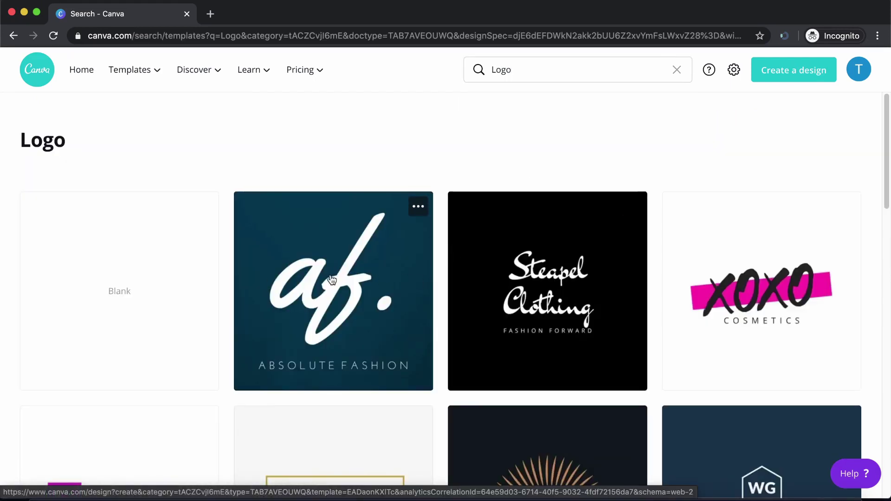
Browse the logo templates and open the "Delish Dream Dish" Food Festival template for editing.
scroll(354, 281, "down", 1)
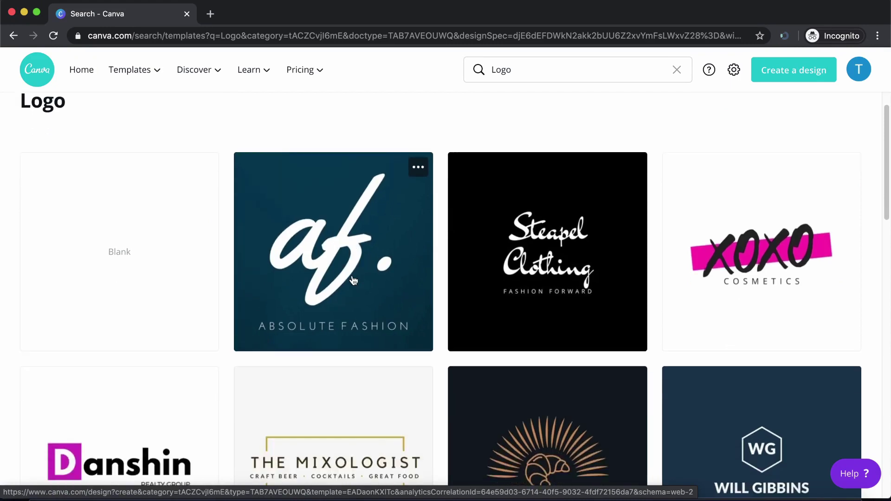
scroll(353, 280, "down", 2)
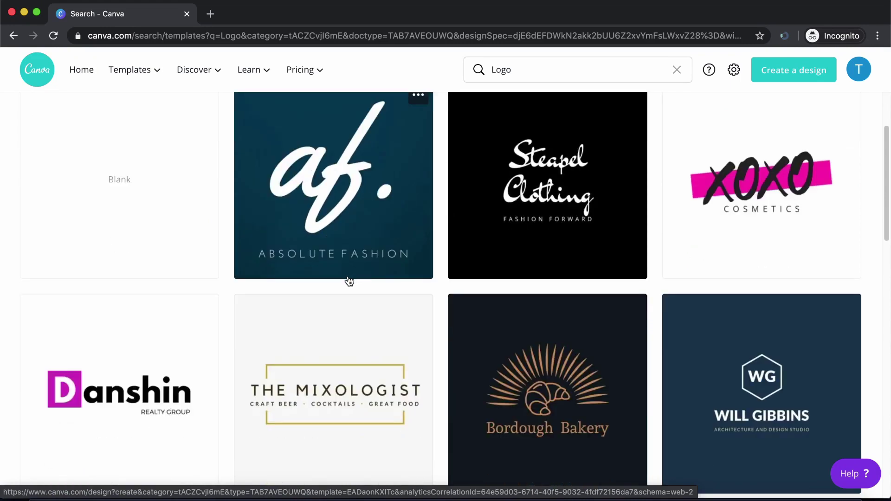
scroll(441, 295, "down", 1)
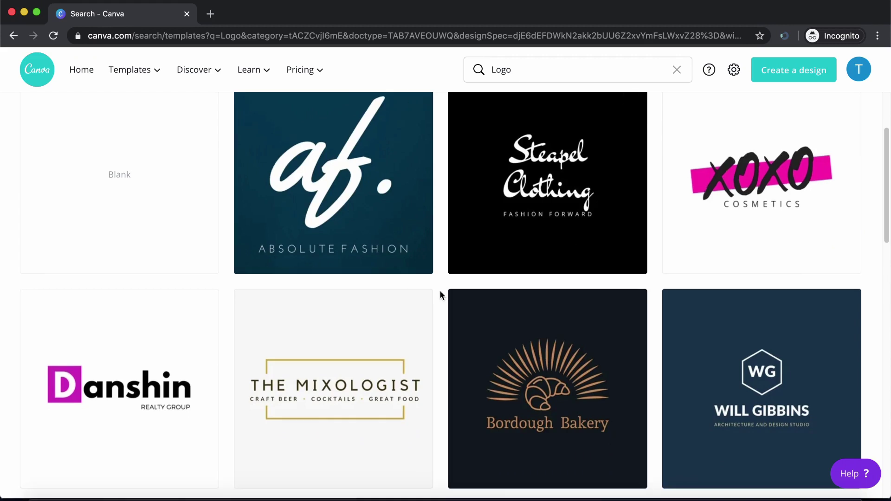
scroll(440, 291, "down", 3)
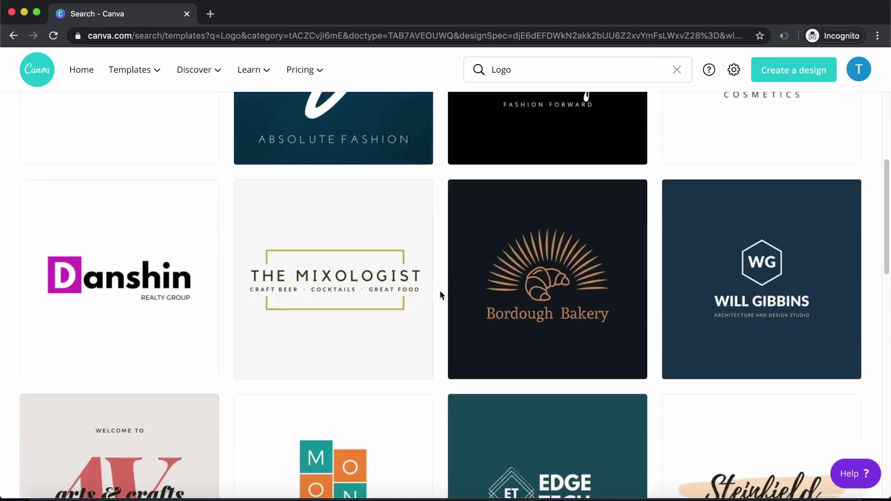
scroll(440, 295, "down", 4)
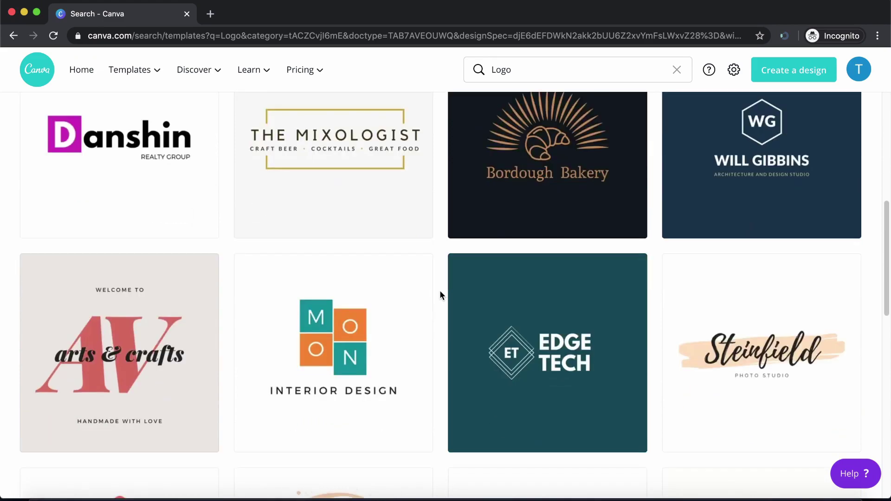
scroll(440, 295, "down", 4)
scroll(441, 295, "down", 14)
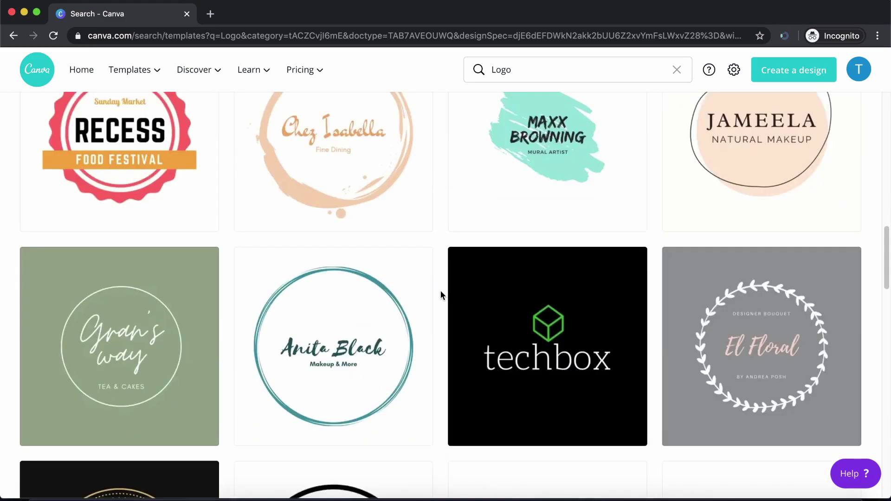
scroll(438, 296, "down", 20)
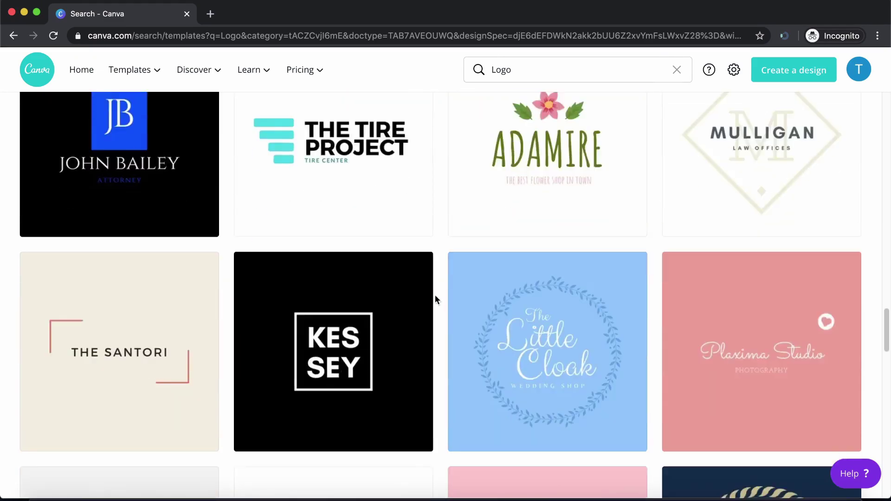
scroll(437, 299, "down", 15)
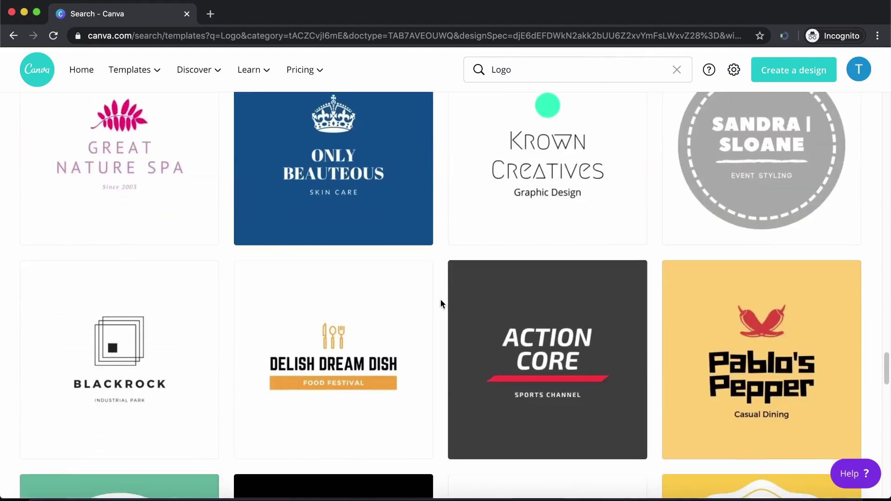
scroll(440, 303, "down", 1)
mouse_move(416, 325)
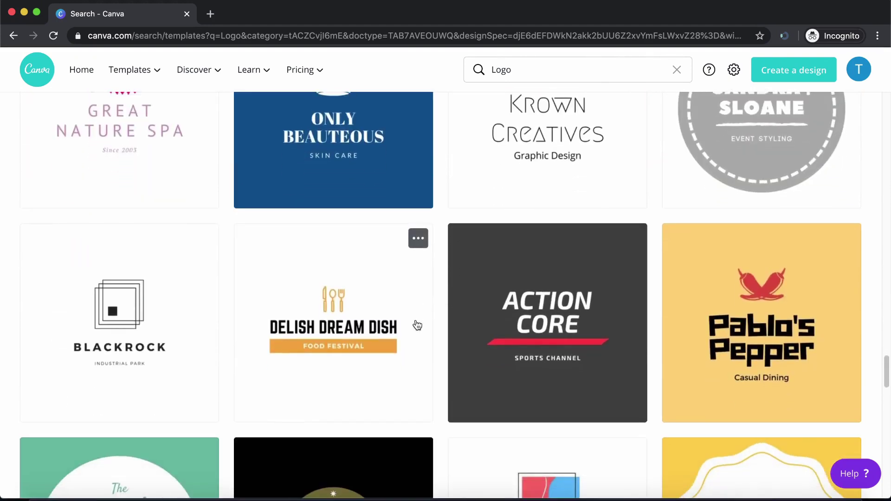
left_click(338, 321)
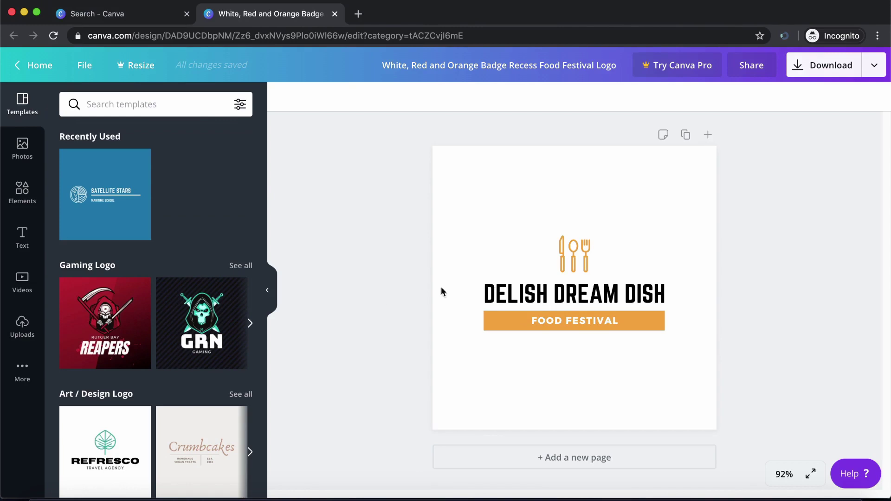
Select the cutlery icon, the "Delish Dream Dish" title and the page background in turn to examine their editing options.
left_click(570, 262)
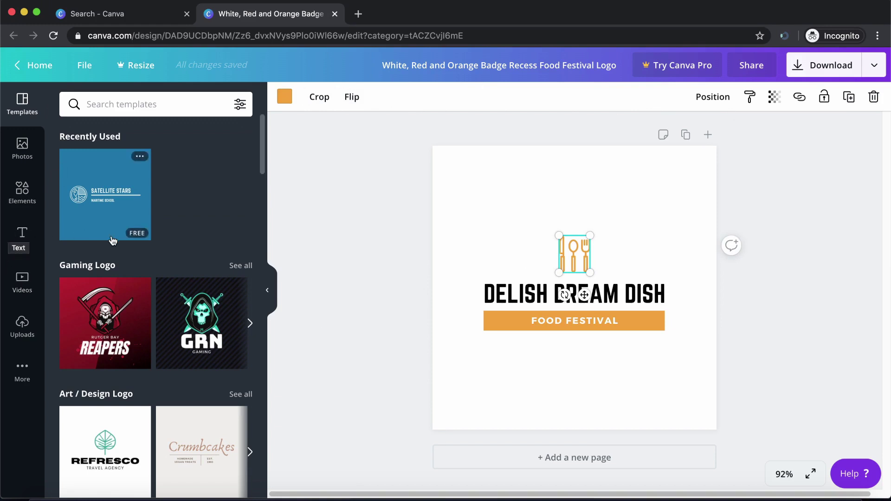
left_click(412, 260)
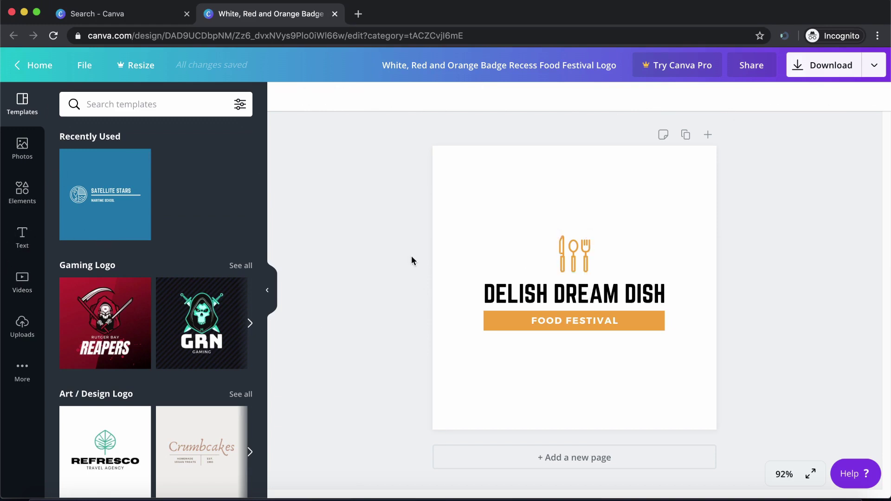
left_click(519, 299)
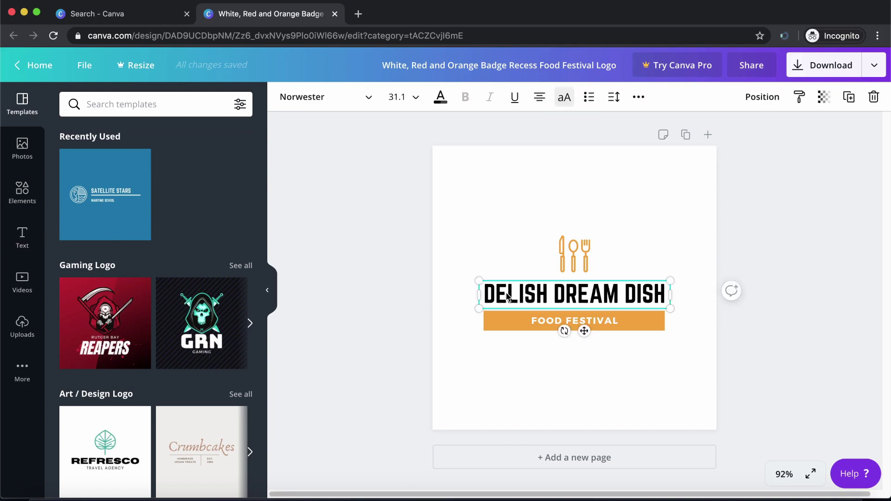
left_click(565, 247)
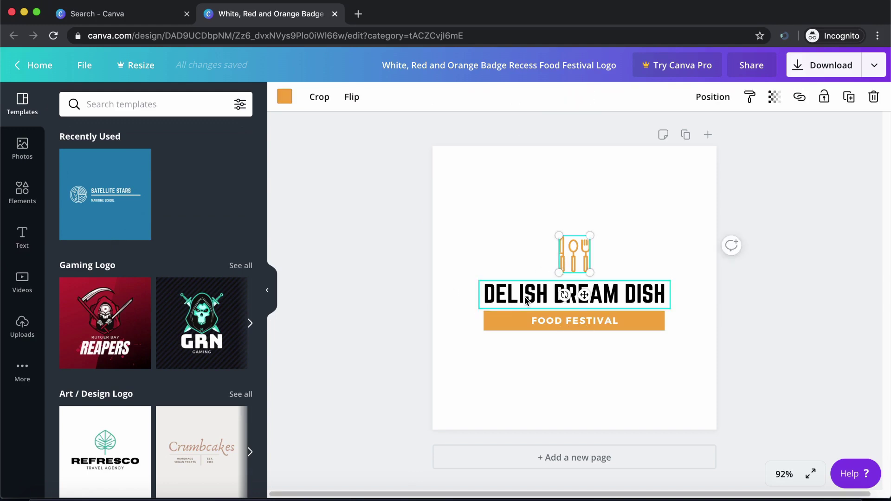
left_click(524, 301)
left_click(567, 242)
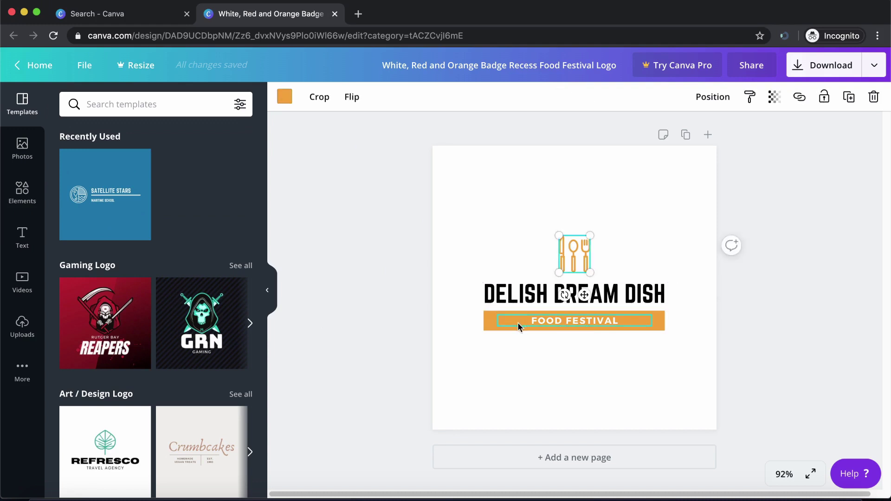
left_click(458, 229)
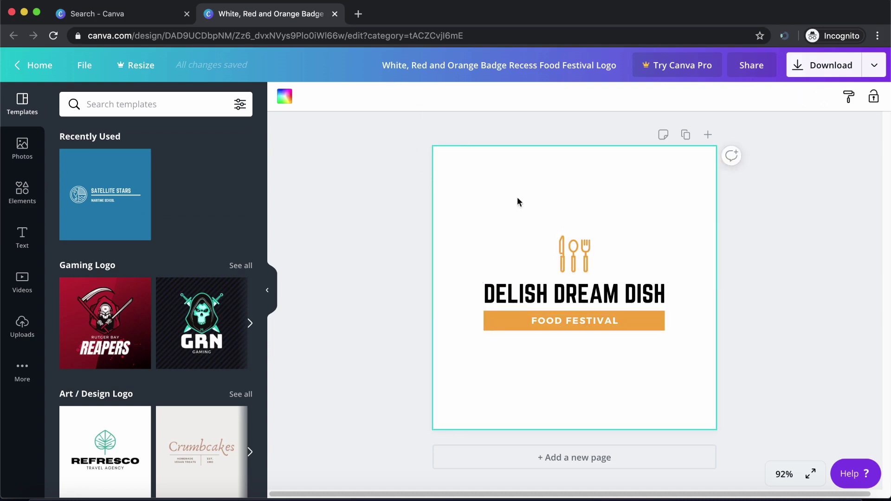
left_click(575, 257)
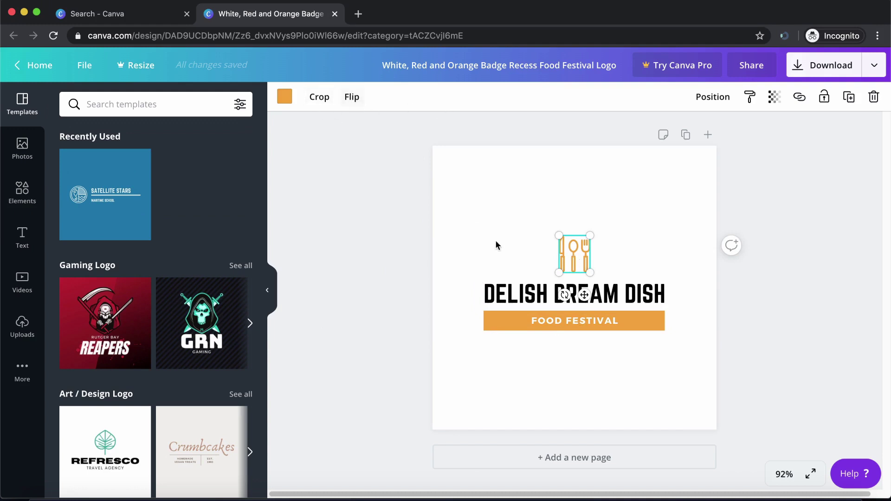
left_click(519, 300)
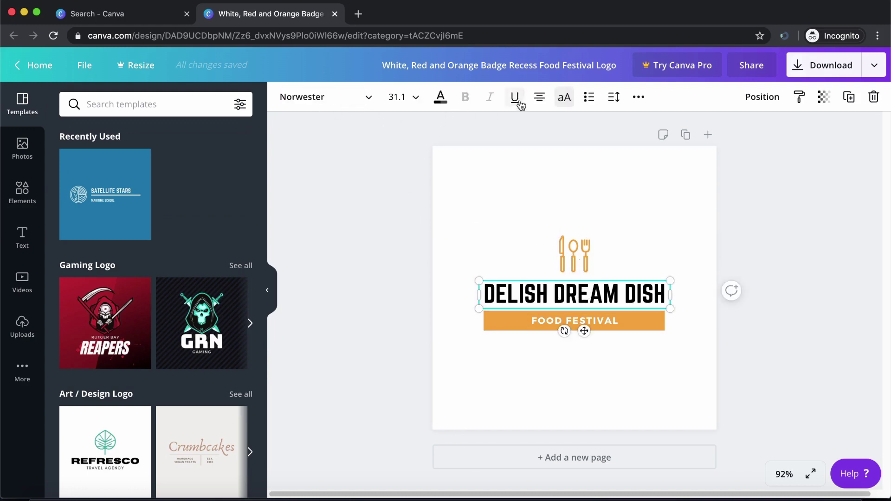
Set the "Delish Dream Dish" title in Bebas Neue at size 28, after trying Alegreya.
left_click(487, 327)
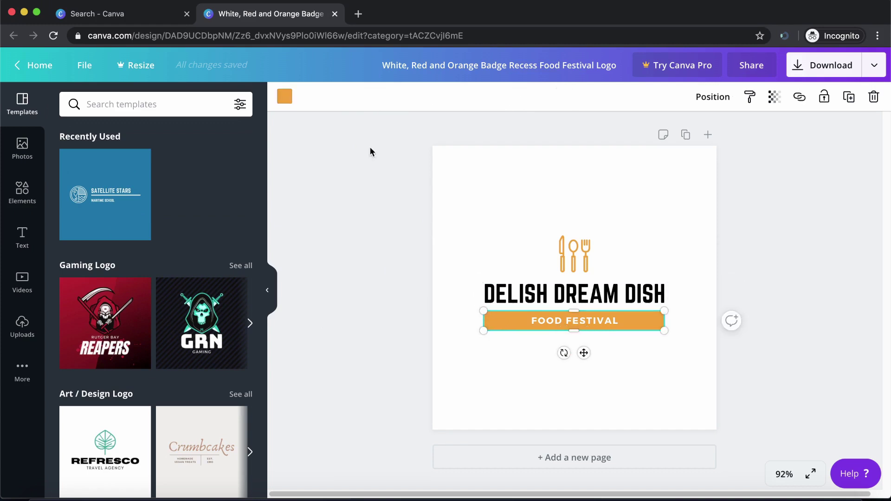
left_click(543, 296)
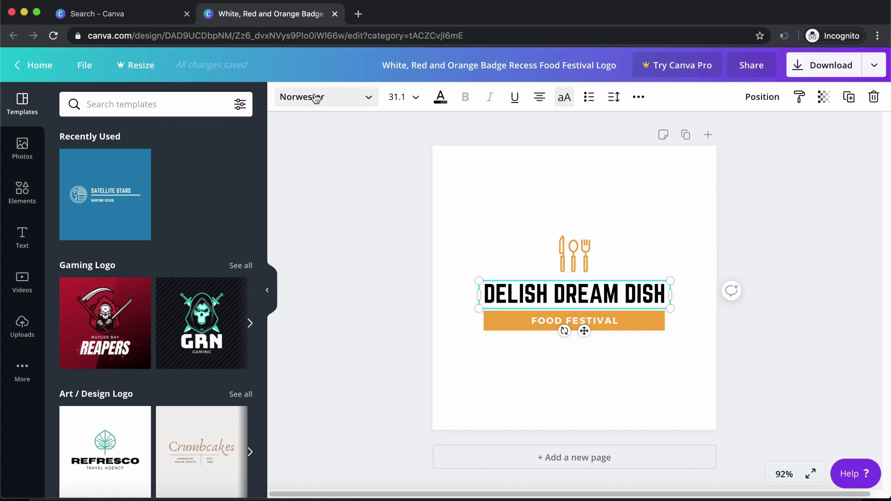
left_click(338, 100)
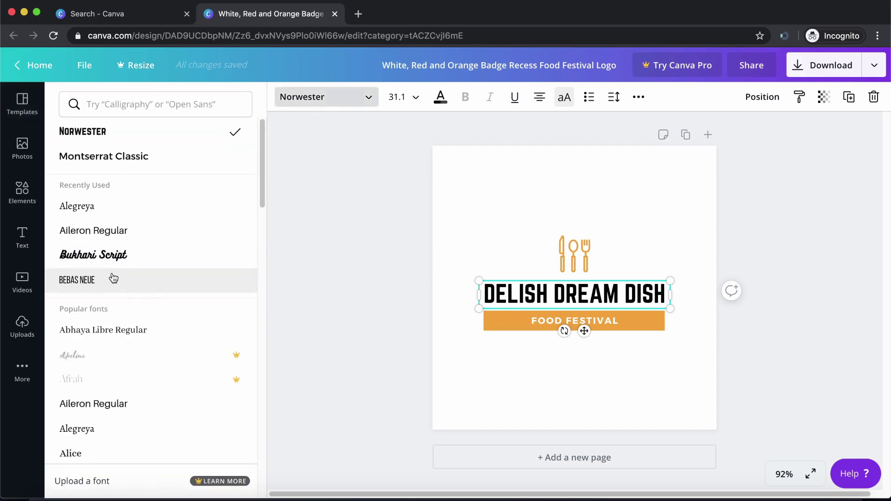
left_click(88, 208)
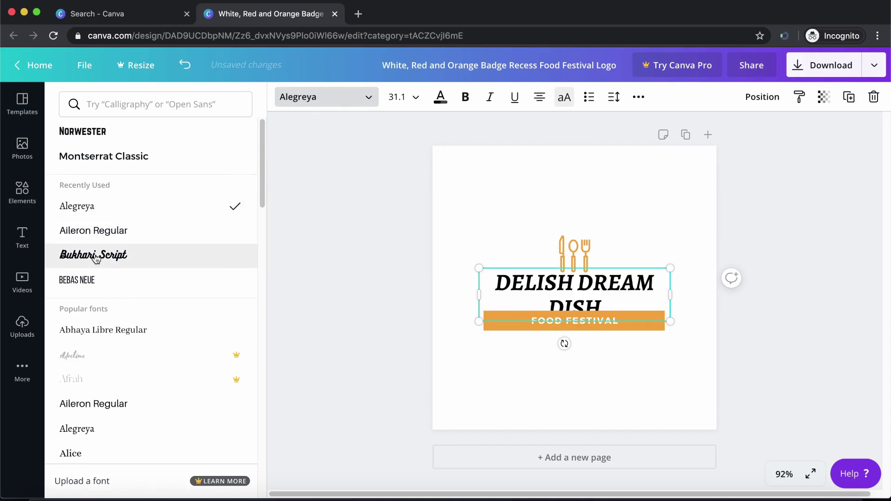
left_click(100, 285)
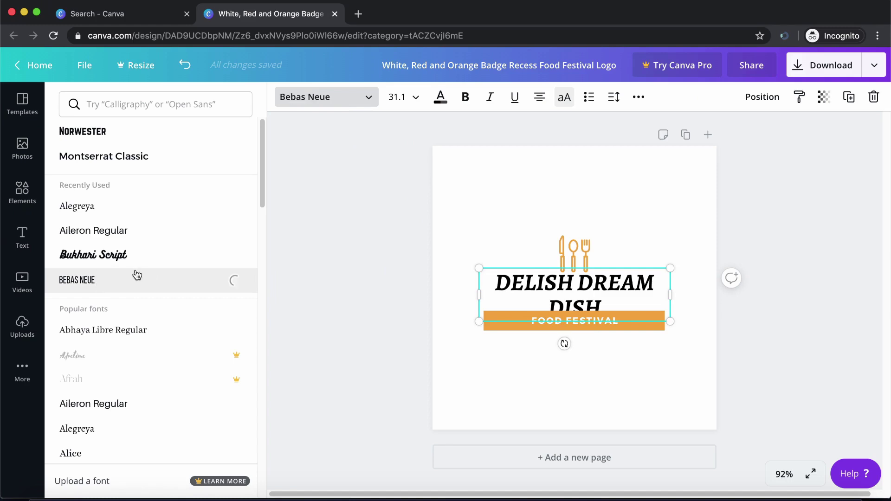
left_click(416, 98)
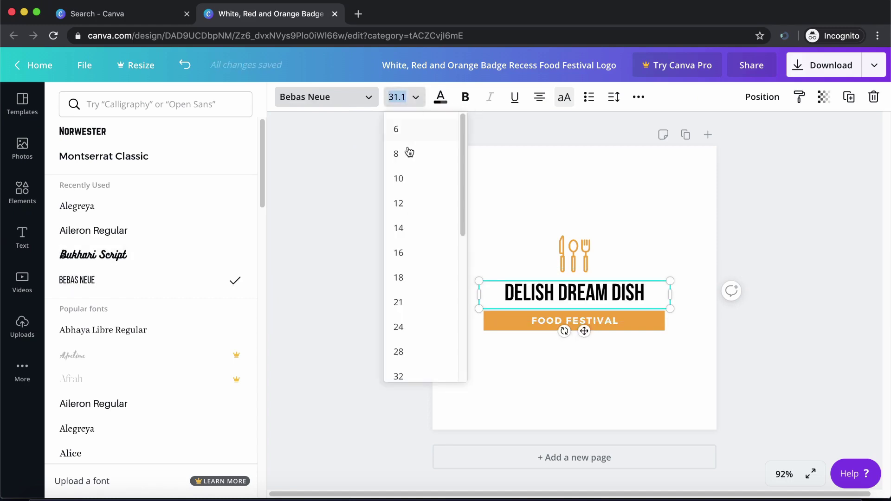
left_click(403, 353)
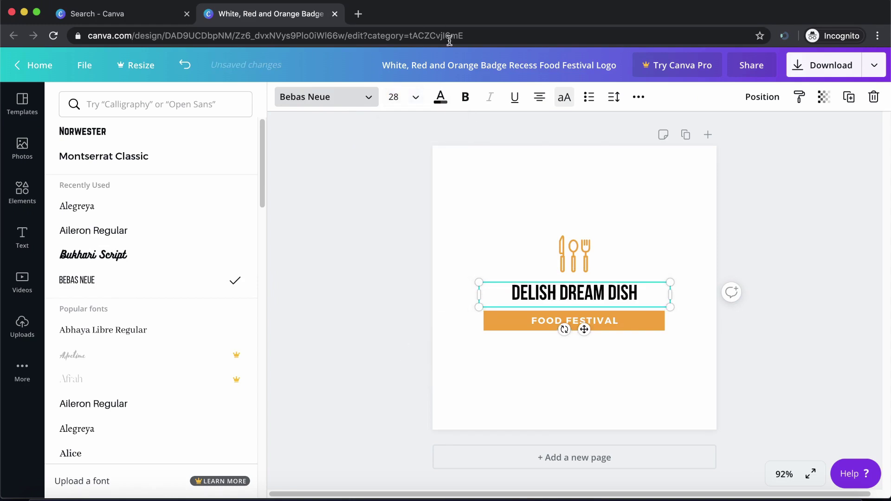
Try grey and light blue on the title text, and give it the custom dark magenta colour #79003a.
left_click(443, 103)
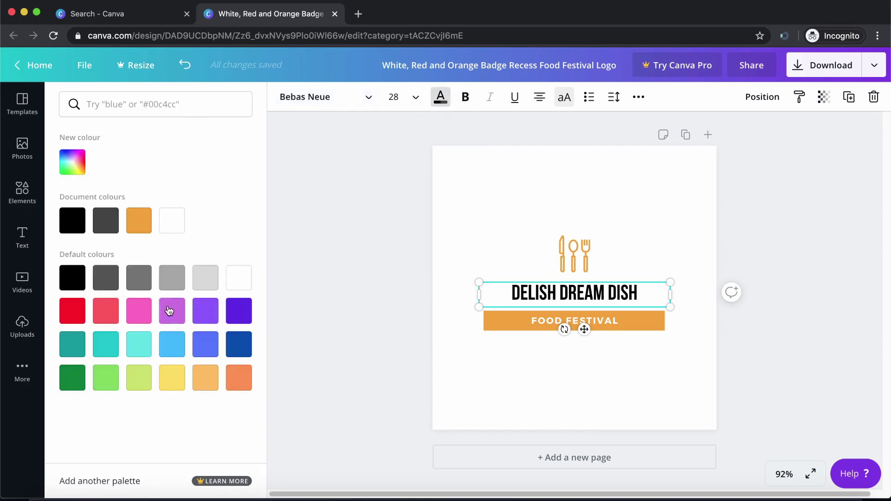
left_click(135, 284)
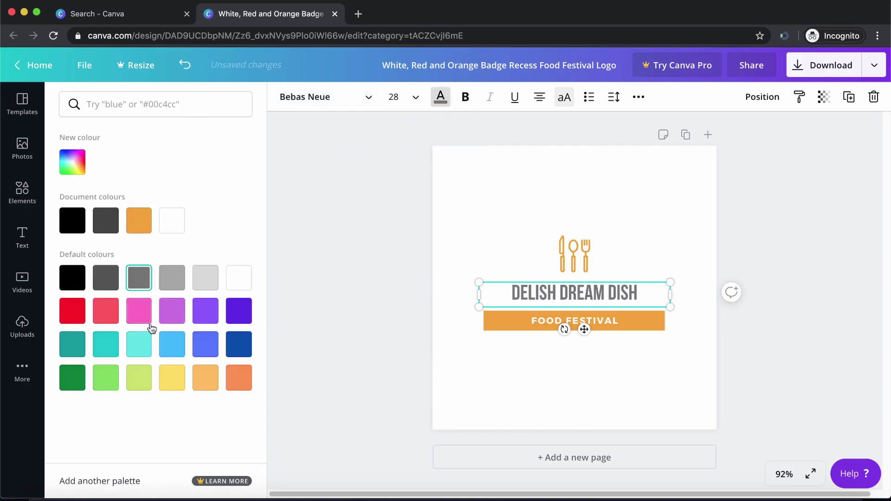
left_click(177, 346)
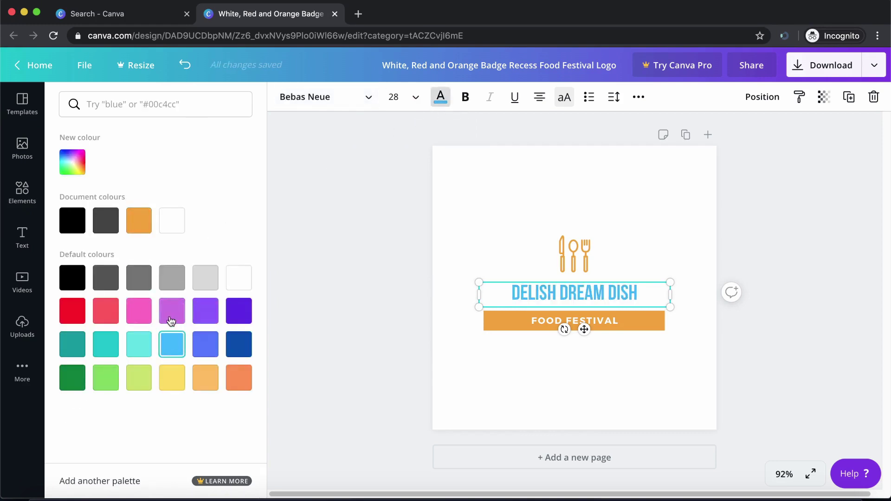
left_click(72, 161)
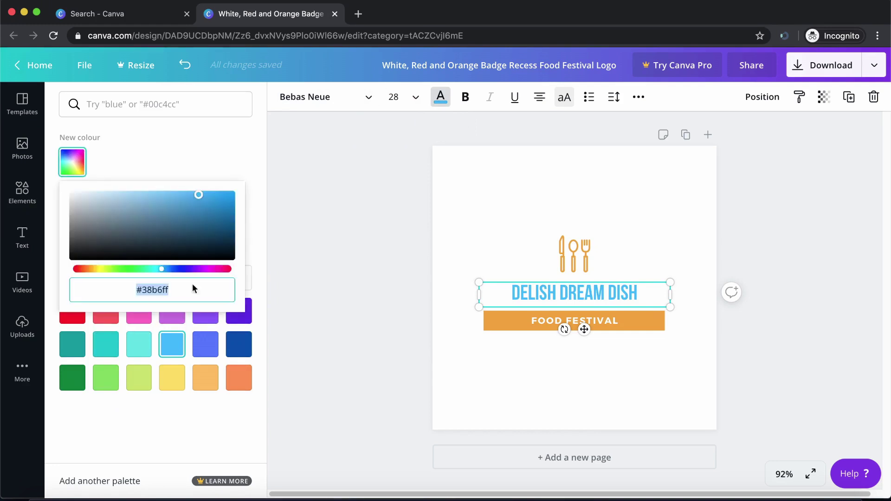
left_click_drag(181, 218, 247, 231)
left_click_drag(161, 269, 216, 272)
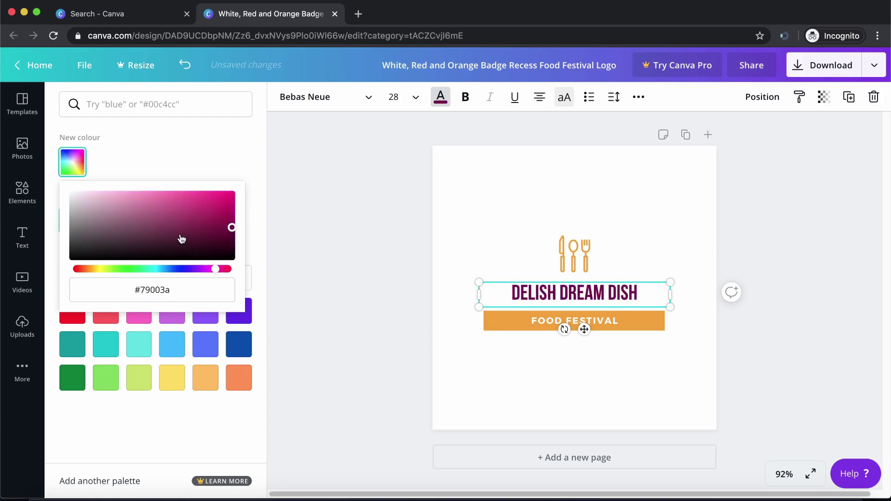
left_click(264, 167)
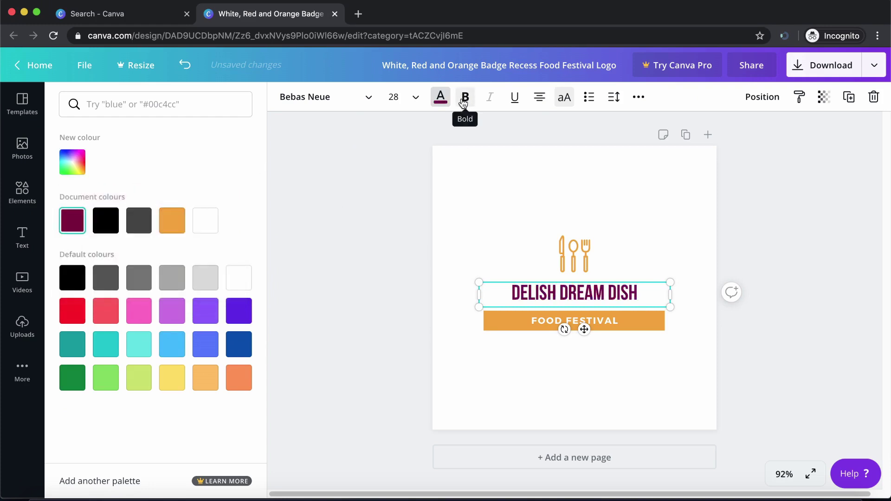
Remove bold from the title and cycle its alignment through left and right back to centre.
left_click(463, 99)
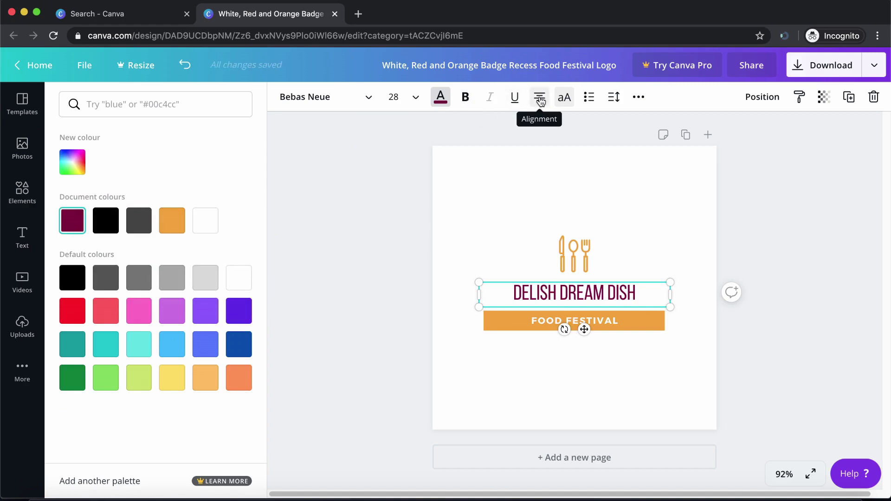
left_click(540, 98)
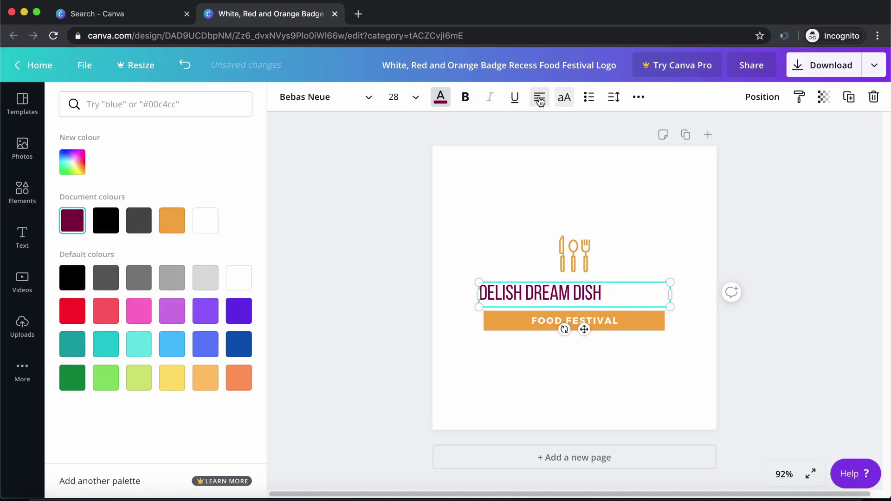
left_click(540, 98)
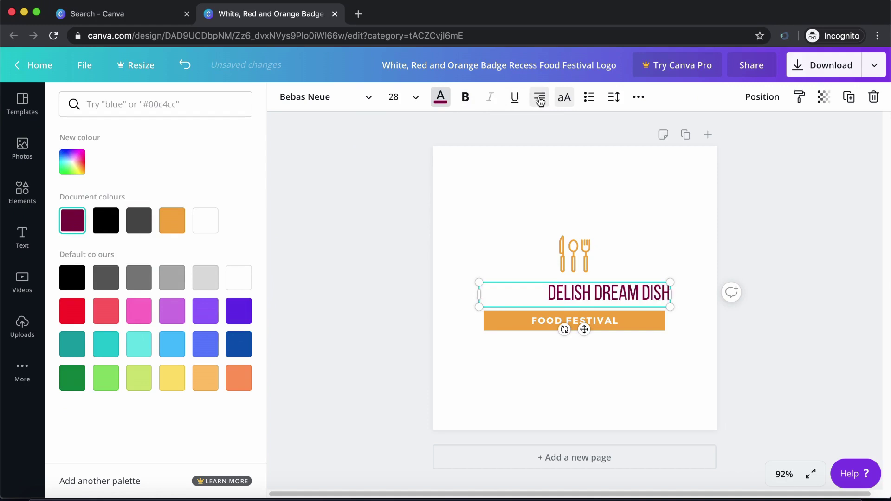
left_click(539, 98)
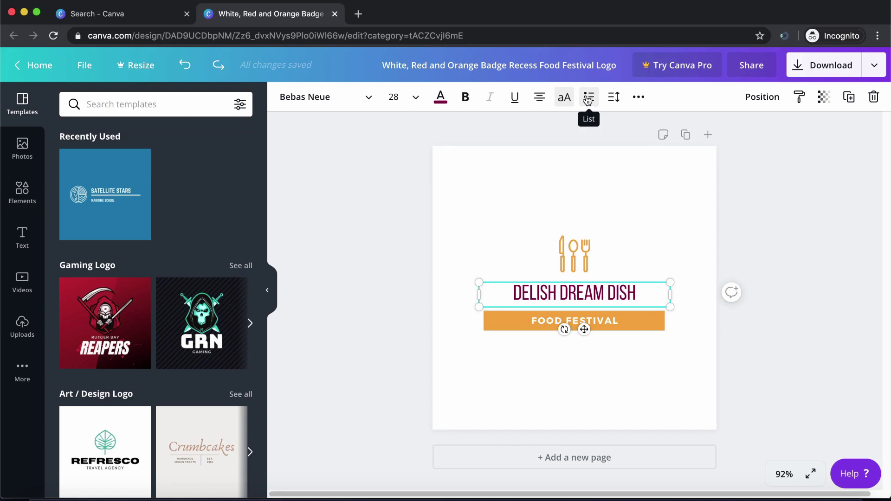
Tighten the title's letter spacing to -56.
left_click(612, 97)
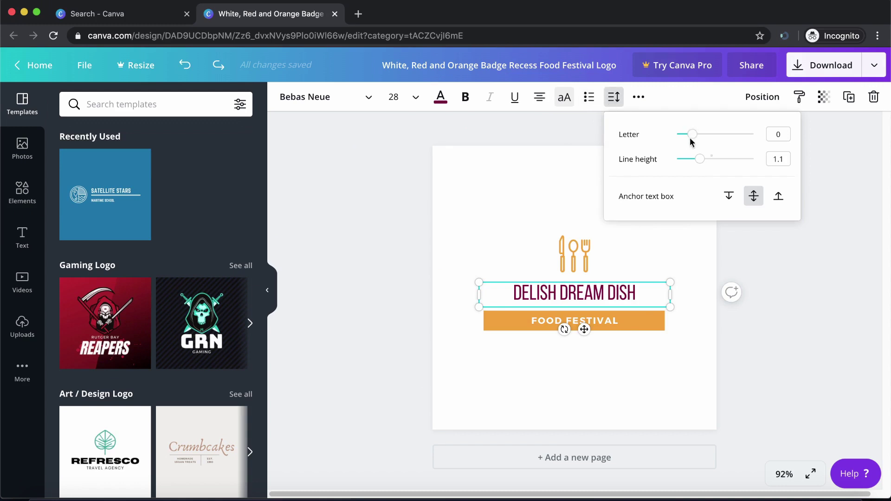
mouse_move(692, 135)
left_mouse_down()
mouse_move(724, 135)
mouse_move(686, 139)
mouse_move(688, 147)
left_mouse_up()
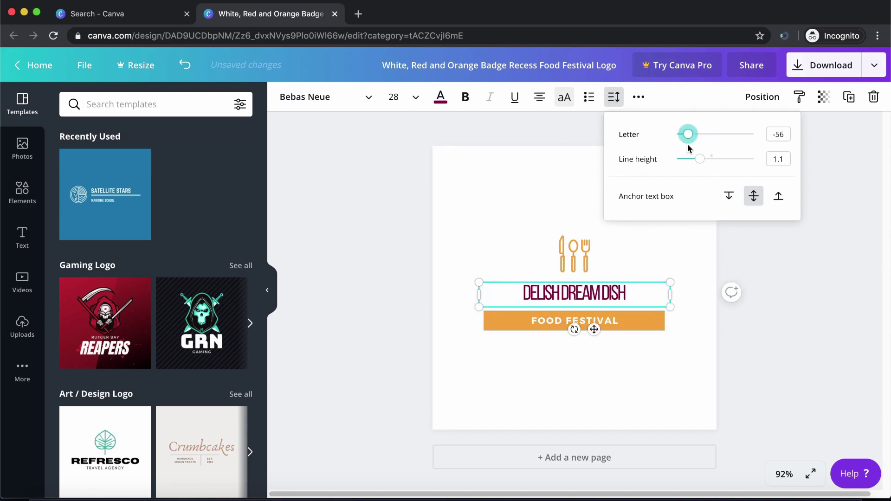
left_click(638, 97)
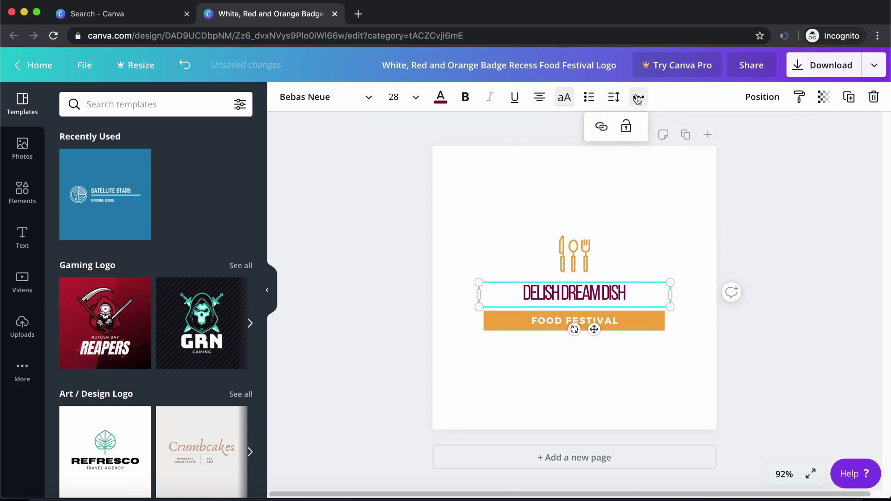
left_click(611, 133)
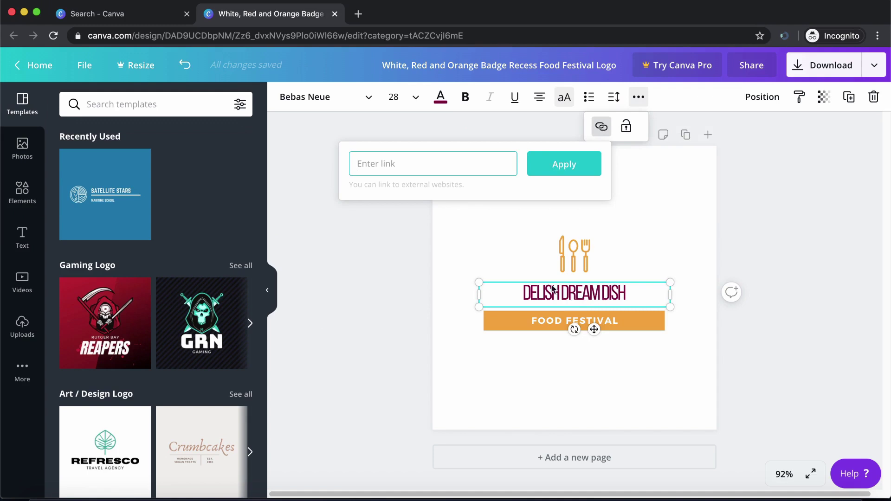
type("https:")
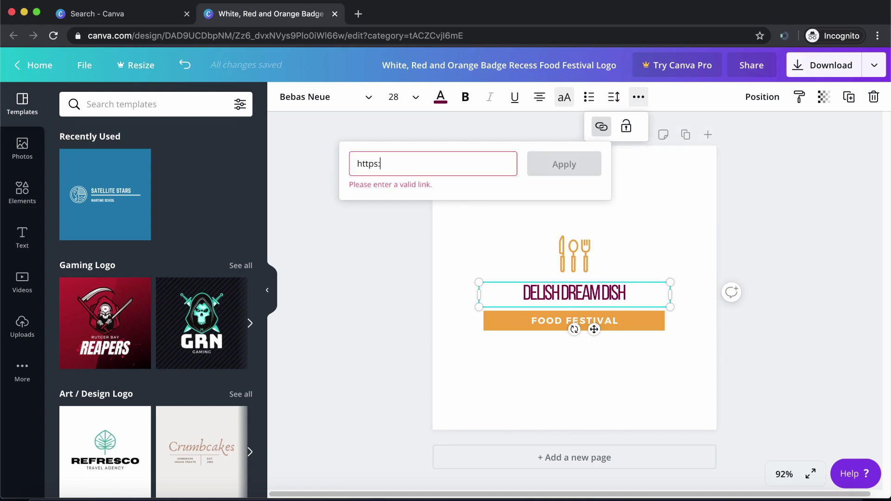
type("//")
type("w")
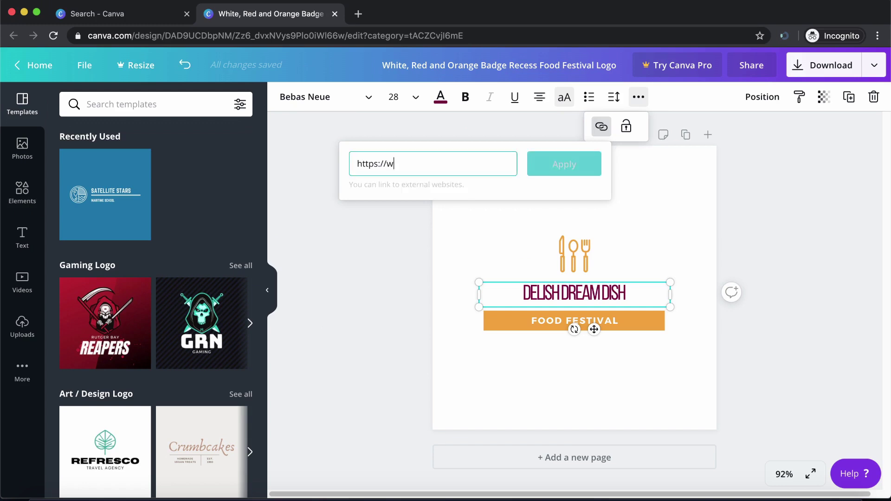
type("ww.")
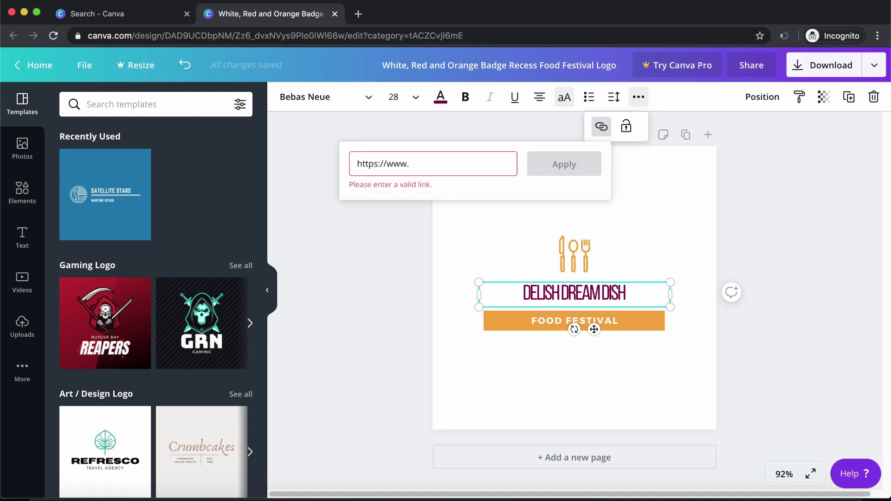
type("lsdhl.com")
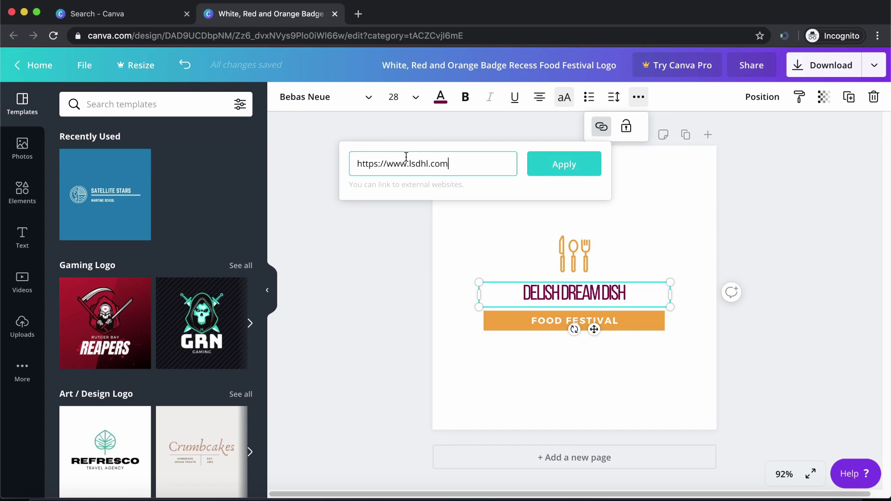
left_click(642, 128)
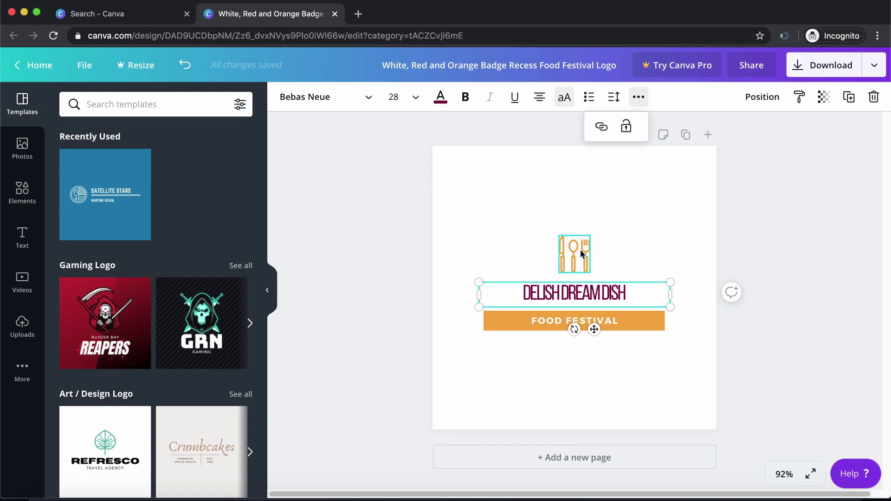
left_click(666, 176)
Move the title down onto the orange "Food Festival" bar and bring it forwards in the layer order.
left_click(580, 293)
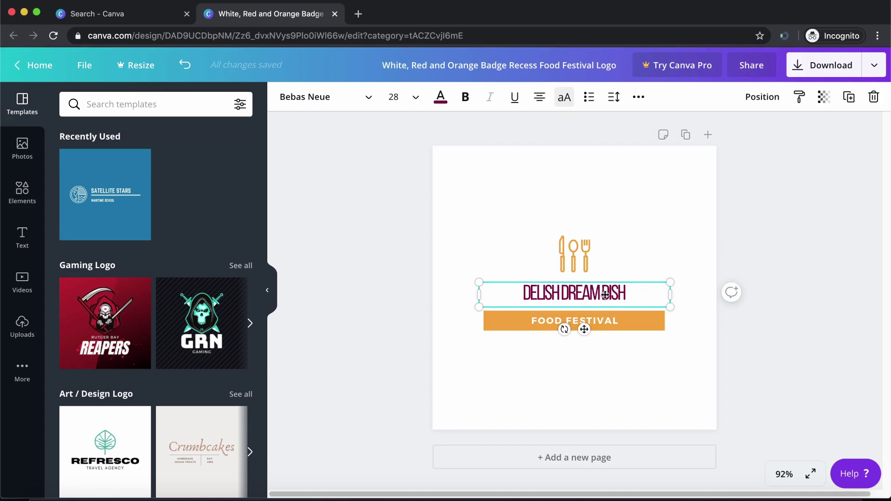
left_click_drag(605, 295, 608, 313)
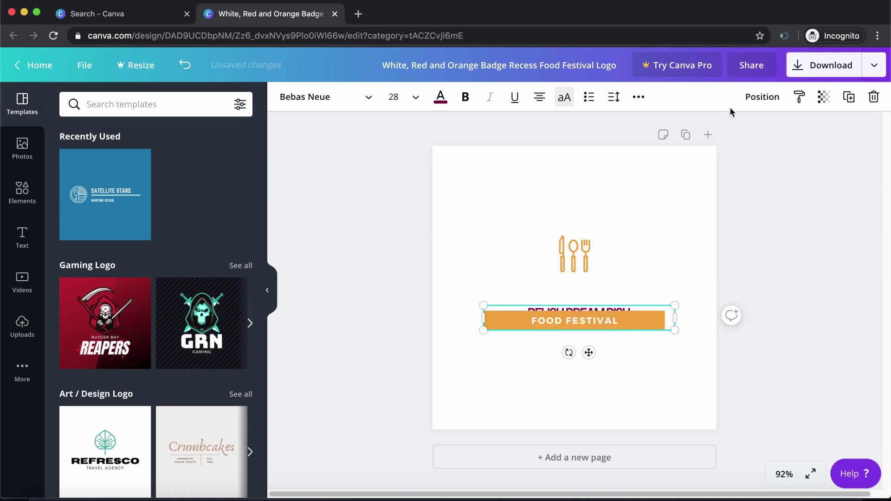
left_click(762, 97)
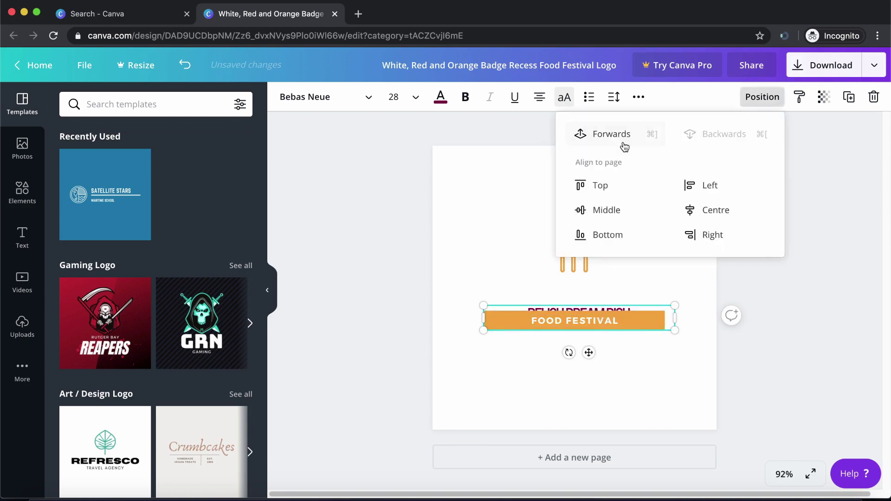
left_click(607, 139)
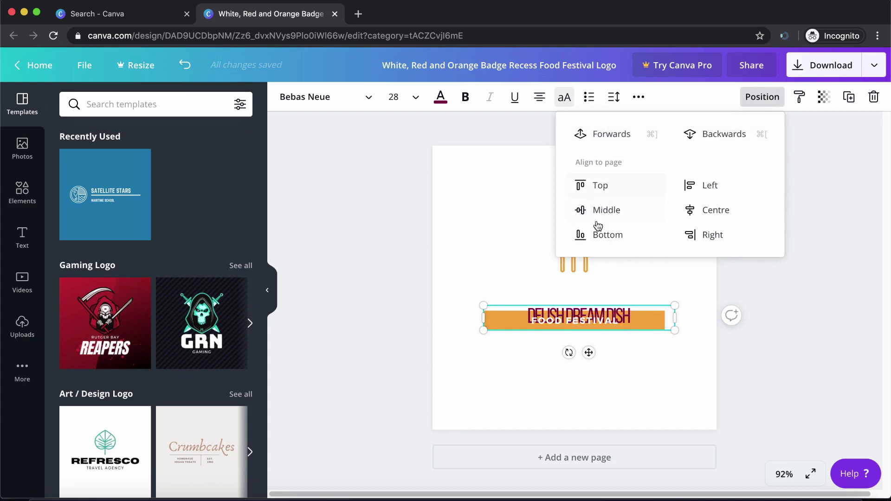
Undo the title's layer order change and its move onto the orange bar.
left_click(366, 226)
key("super+z")
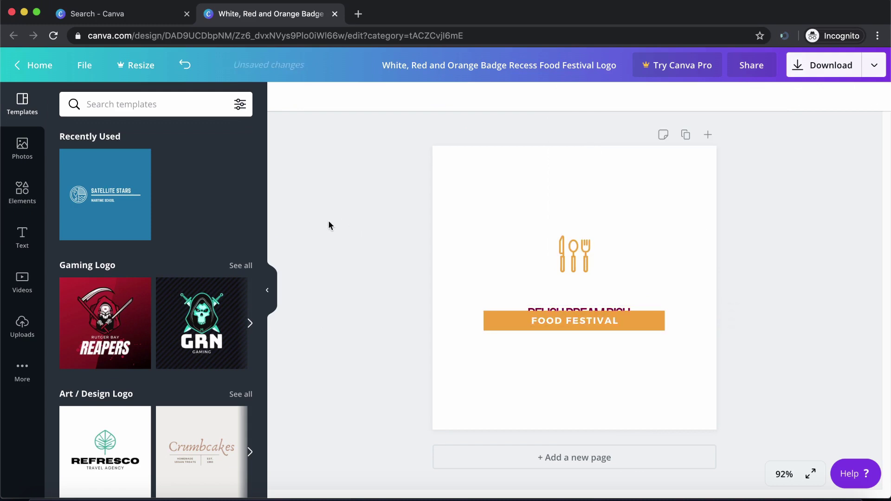
key("super+shift+z")
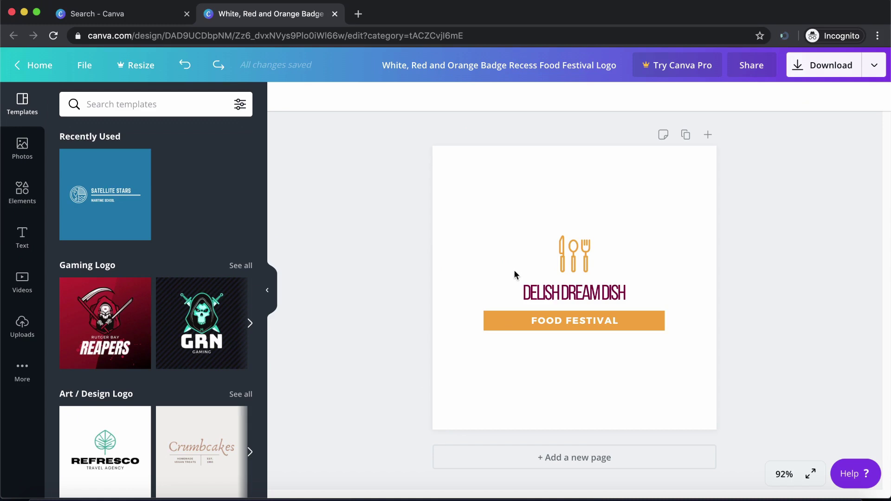
Check the title's copy-style and transparency options, keeping the transparency at 100.
left_click(524, 293)
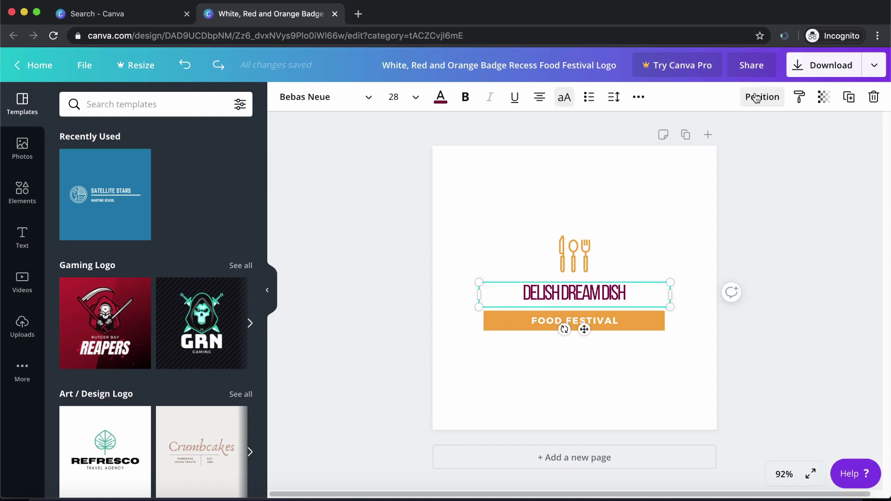
left_click(799, 98)
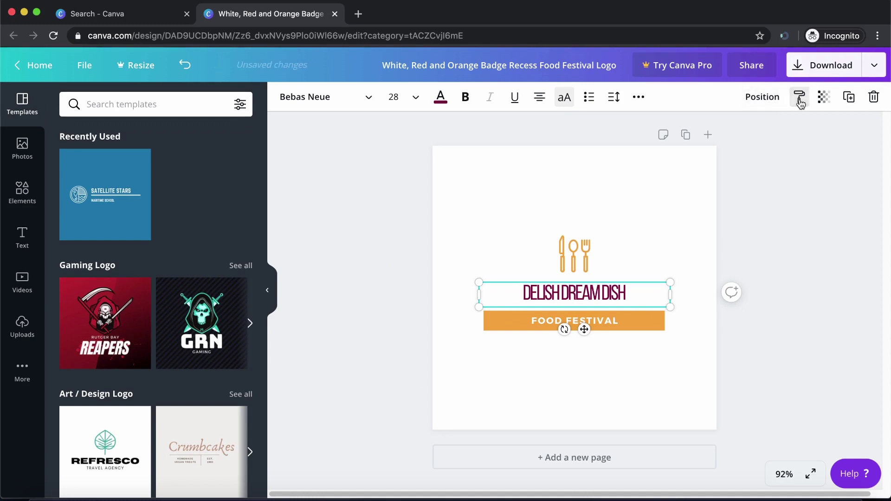
left_click(824, 105)
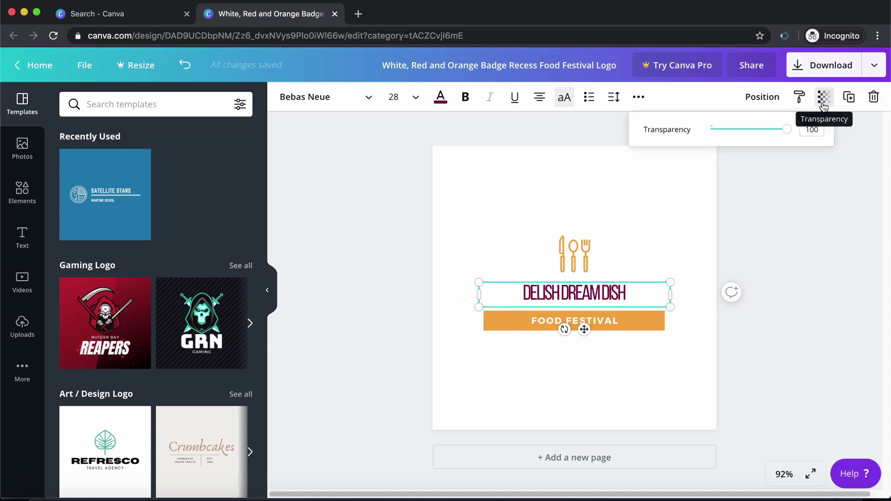
left_click(824, 99)
left_click(823, 98)
mouse_move(786, 130)
left_mouse_down()
mouse_move(750, 131)
mouse_move(789, 132)
left_mouse_up()
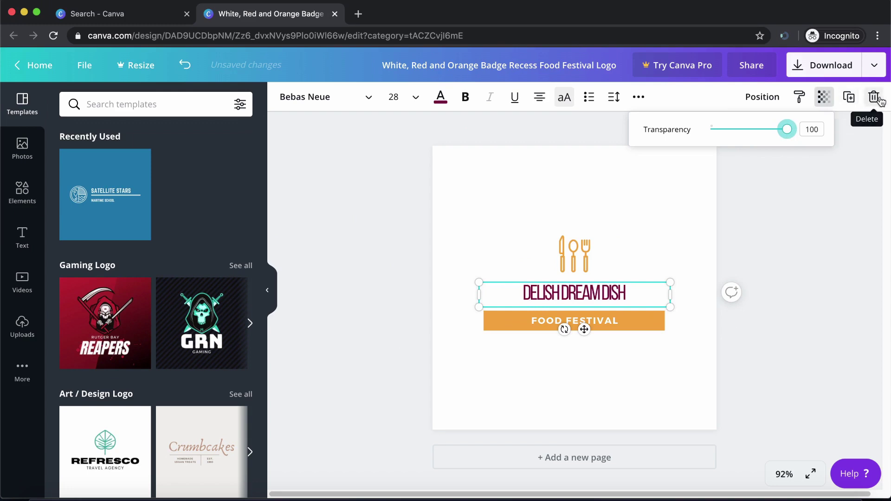
left_click(417, 161)
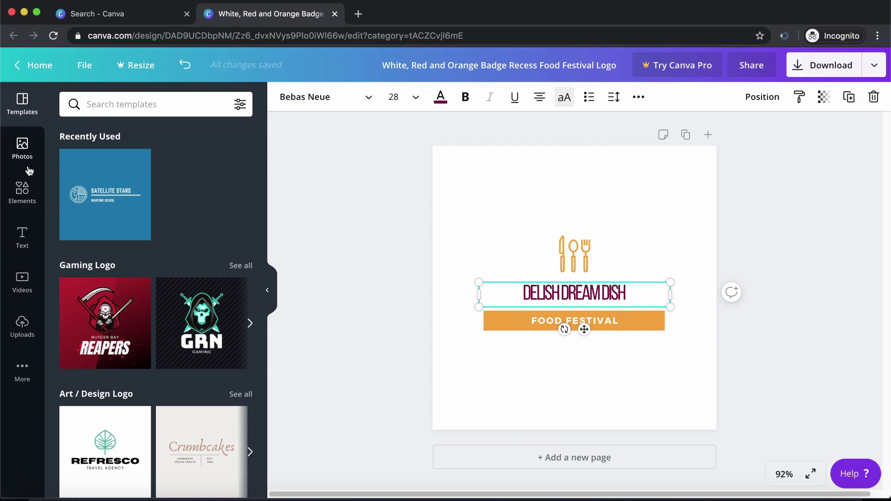
Search the photo library for "animals" and look through the resulting pictures.
mouse_move(148, 226)
left_click(25, 157)
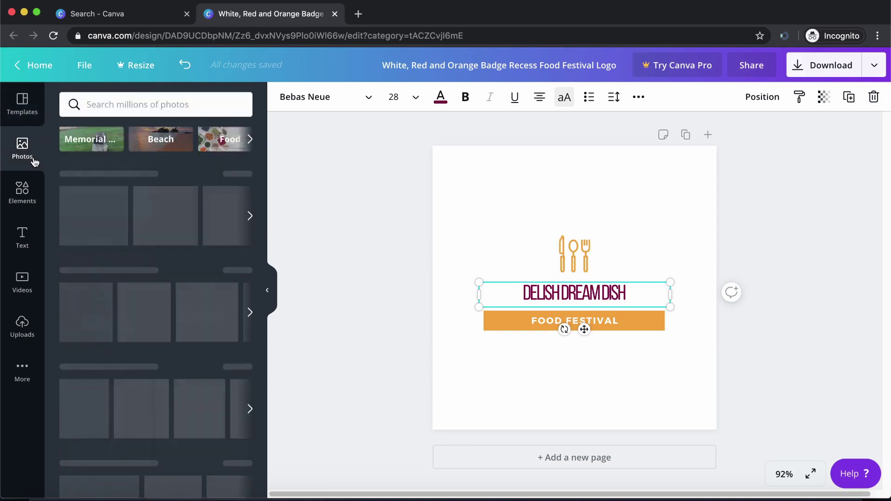
left_click(143, 109)
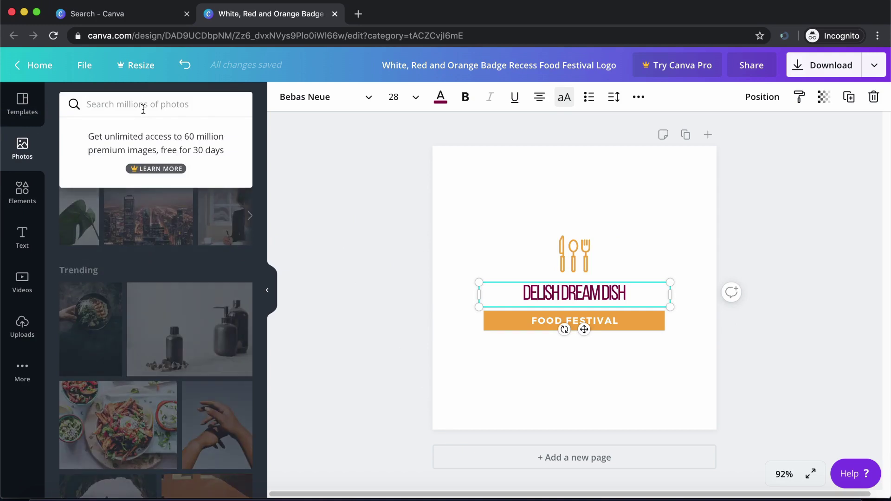
type("animal")
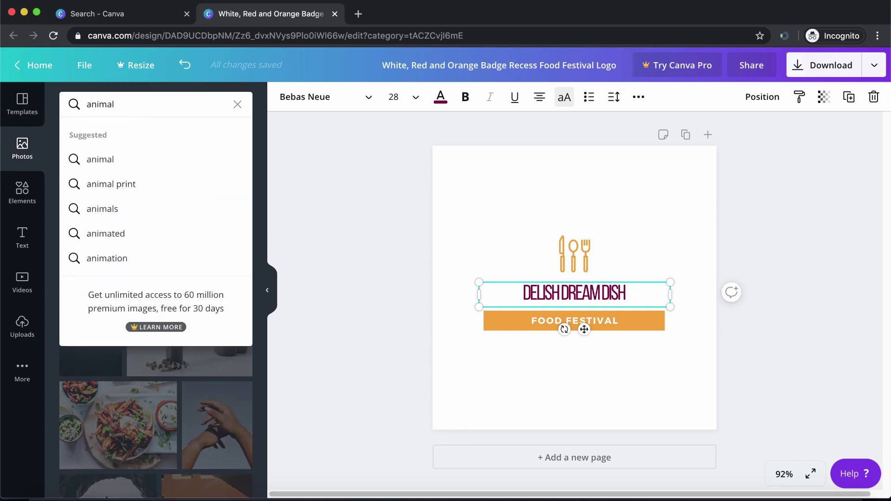
type("s")
key("Return")
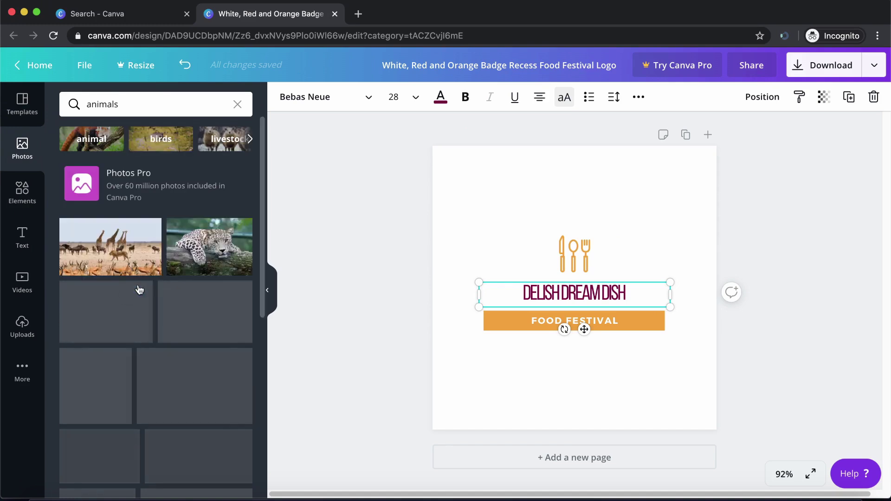
scroll(139, 290, "down", 2)
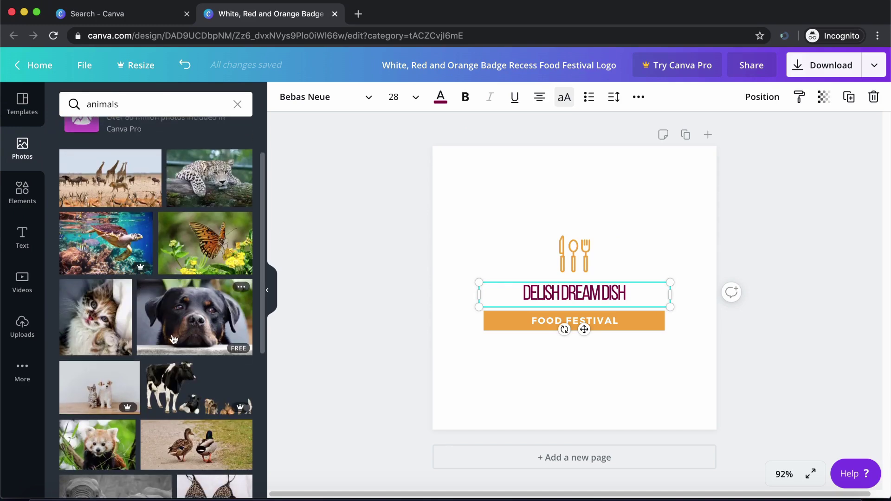
scroll(182, 342, "down", 1)
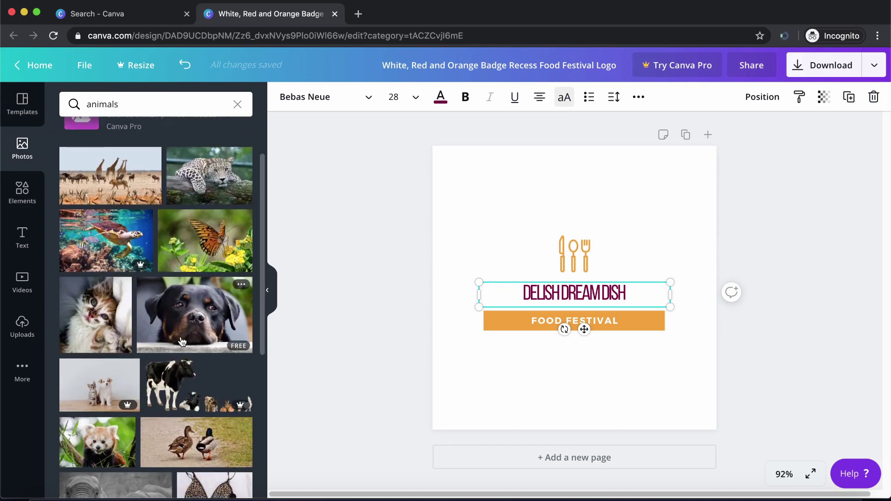
scroll(174, 339, "down", 1)
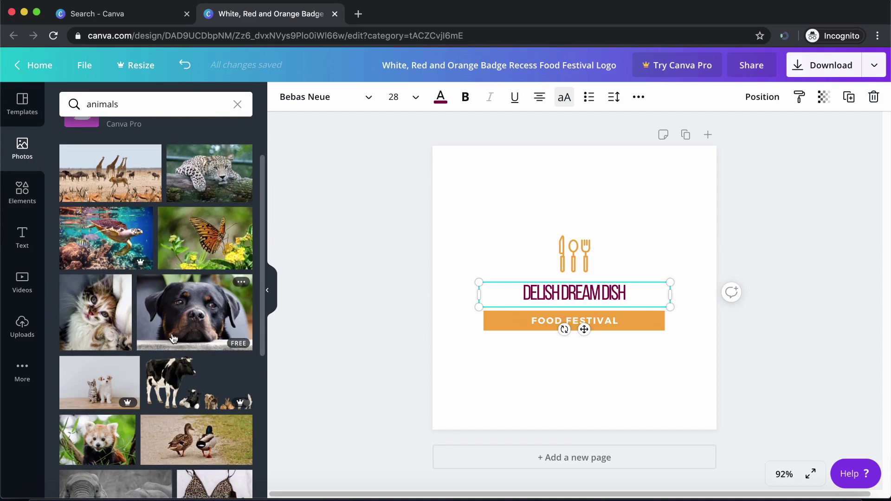
scroll(177, 346, "down", 2)
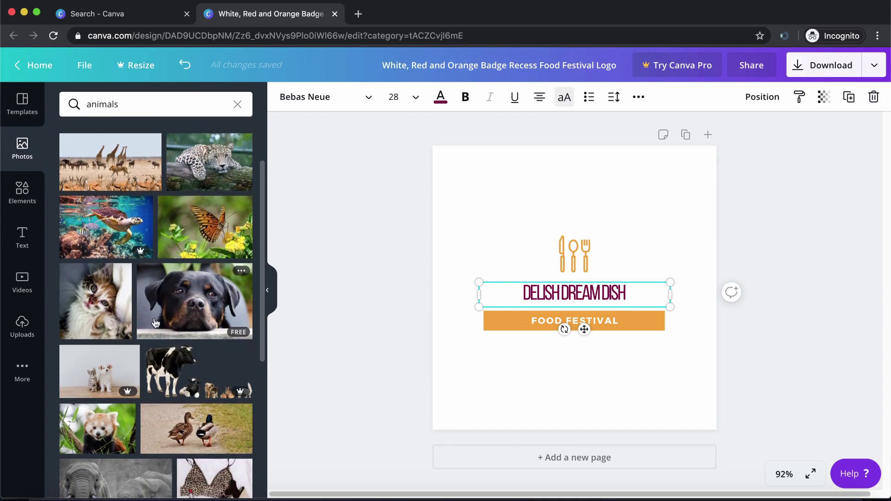
scroll(155, 323, "down", 3)
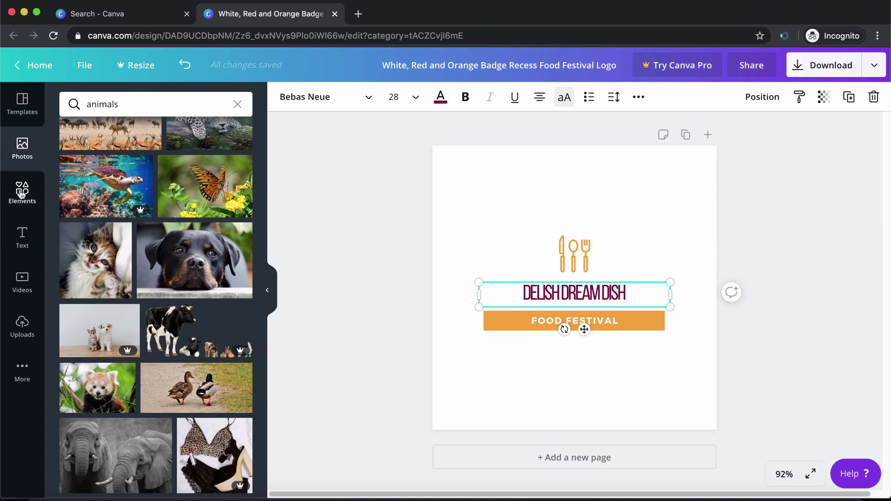
Browse the categories of icons, shapes and illustrations in the elements library.
left_click(24, 194)
left_click(103, 108)
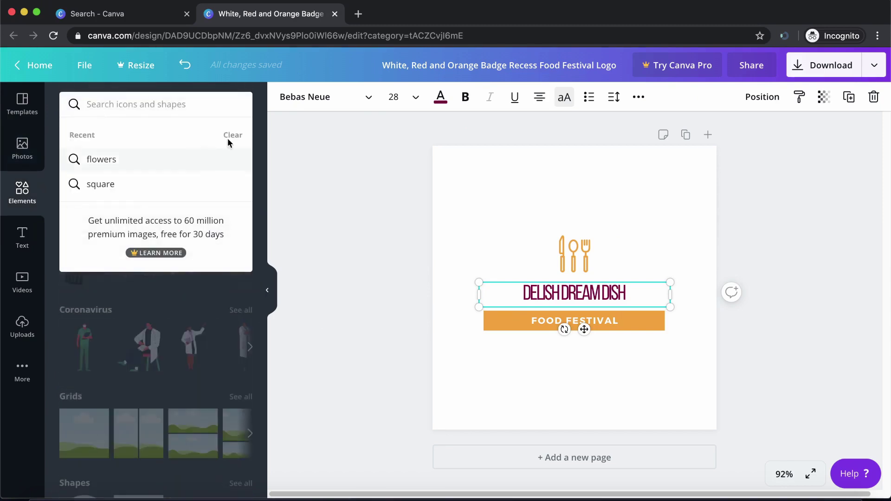
left_click(292, 172)
scroll(144, 264, "down", 20)
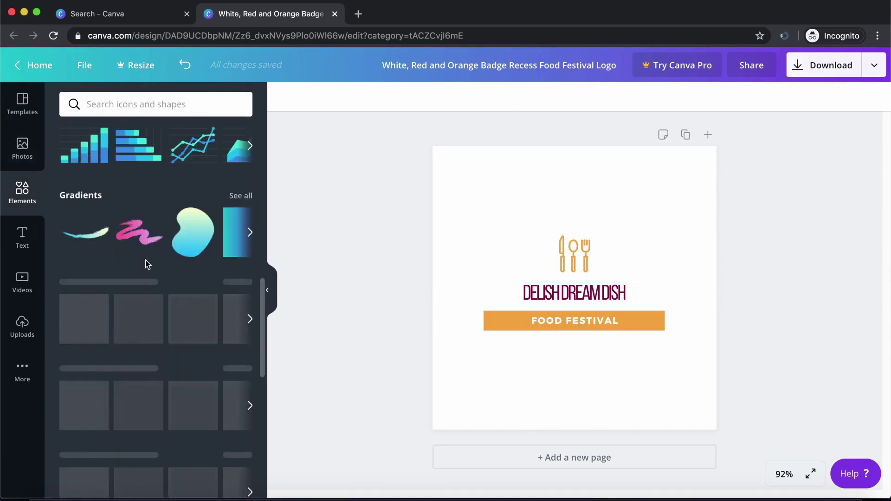
scroll(142, 173, "up", 6)
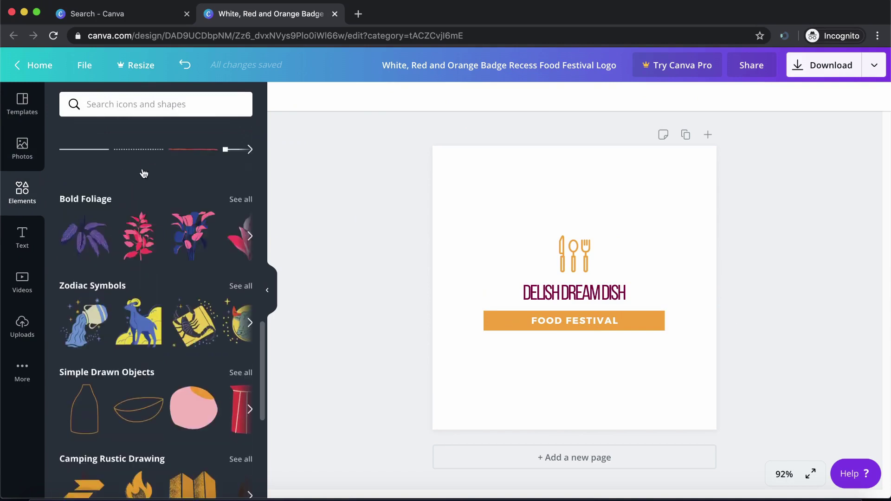
Search the elements library for "square" and look through the matching shapes and frames.
left_click(133, 103)
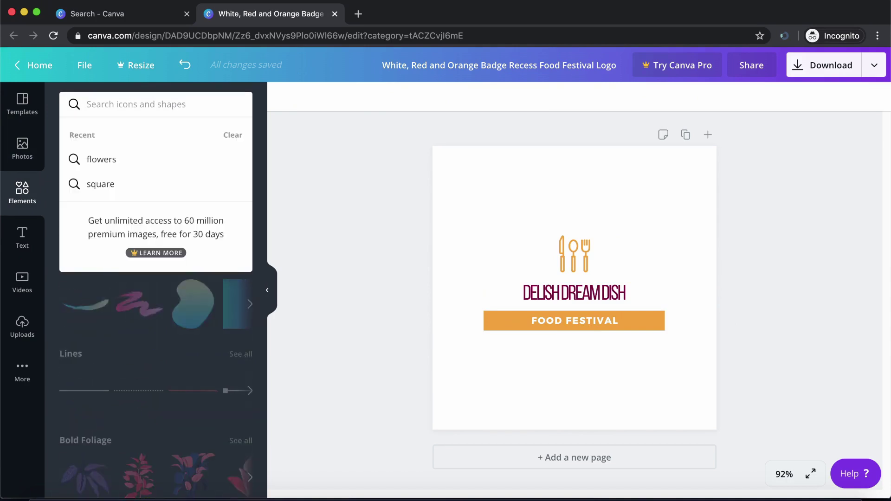
type("square")
key("Return")
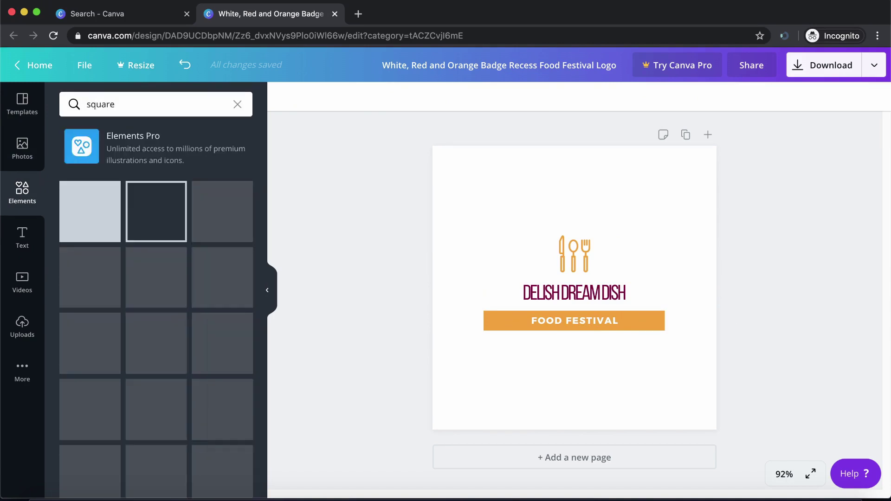
scroll(148, 316, "down", 6)
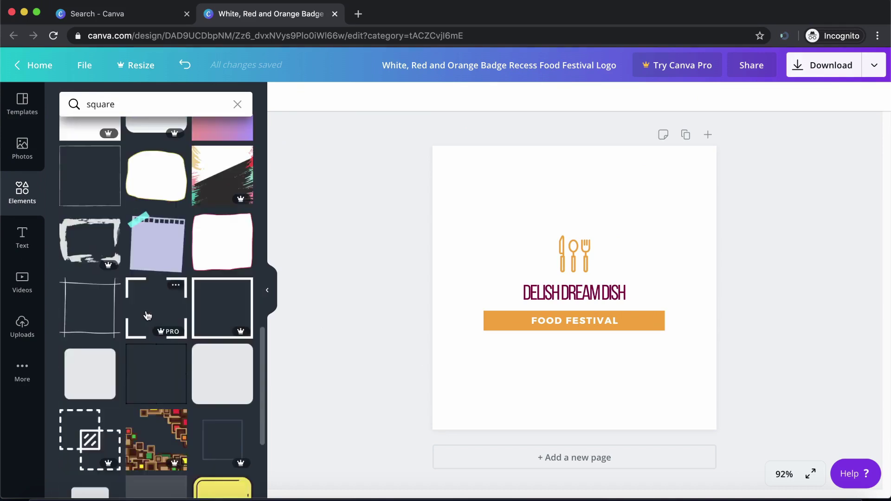
scroll(147, 316, "down", 3)
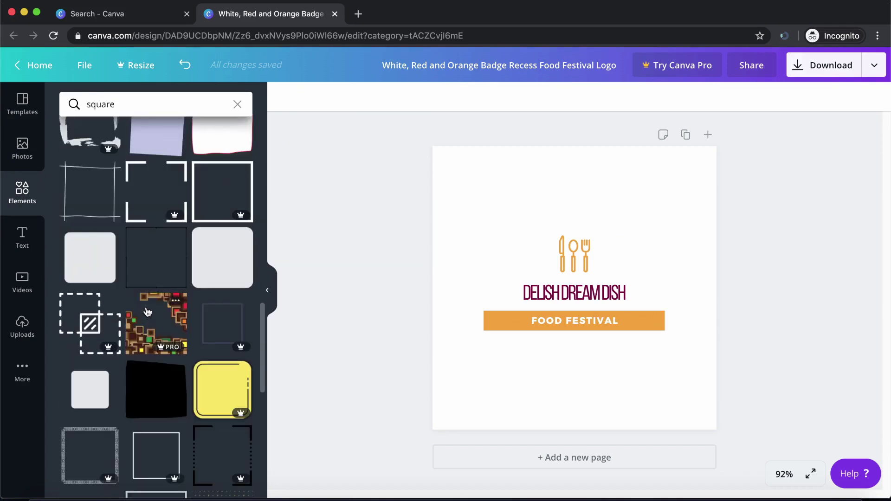
Browse the font combinations, add a heading text box to the page and delete its placeholder text.
left_click(21, 237)
scroll(155, 326, "down", 5)
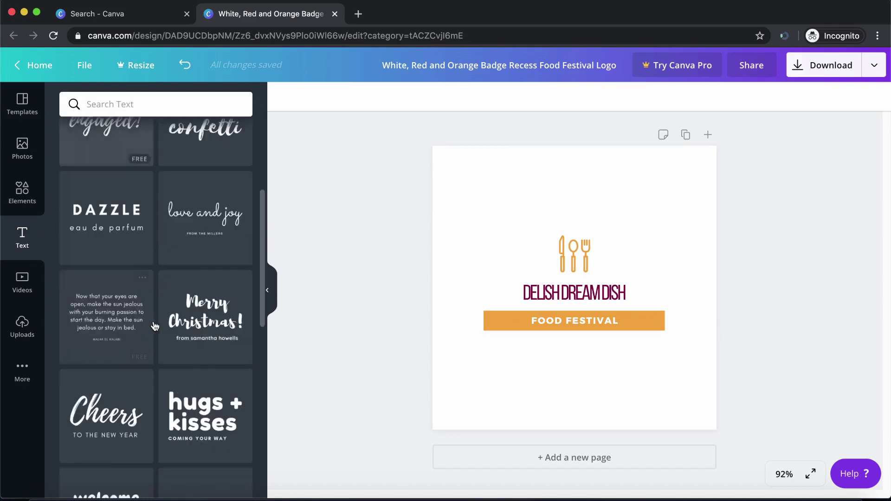
scroll(149, 301, "up", 6)
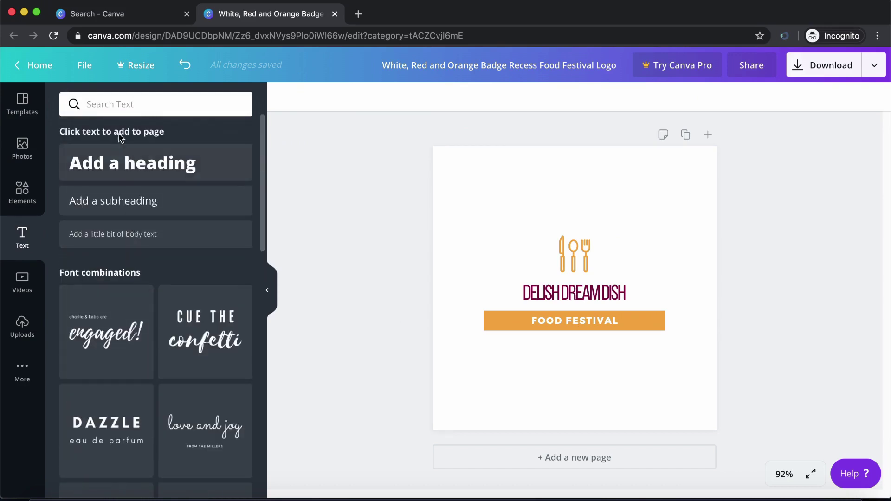
left_click(131, 173)
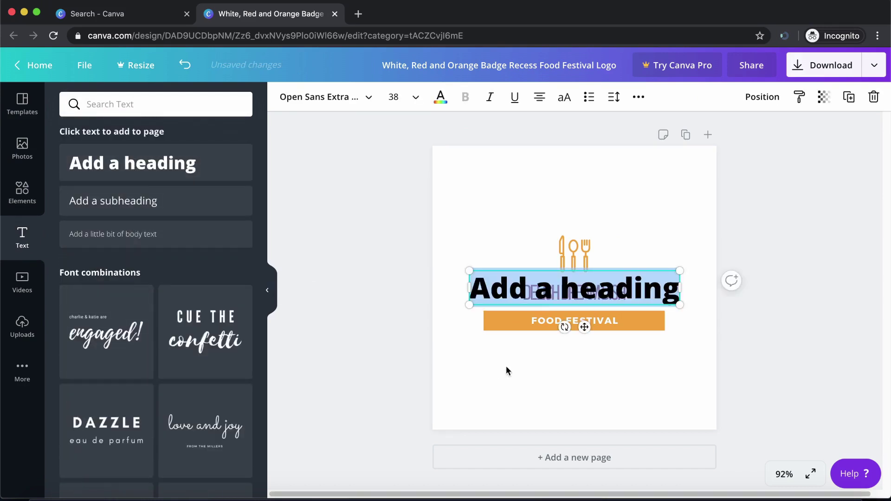
key("BackSpace")
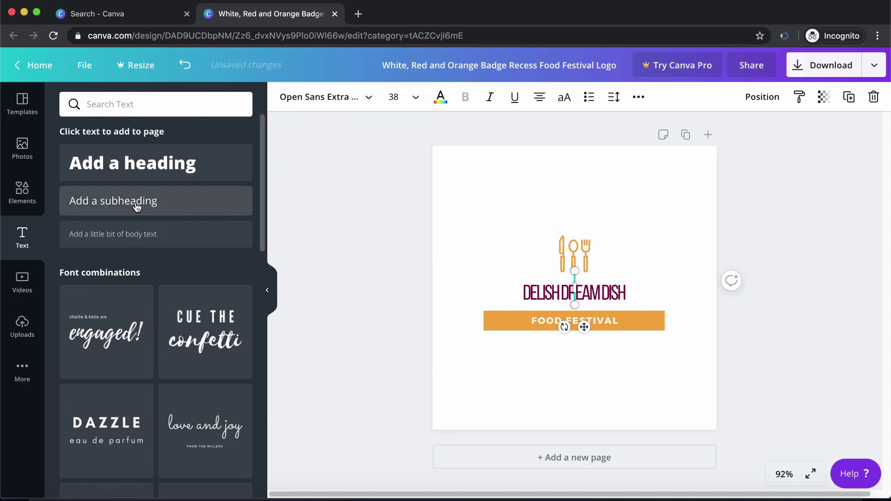
Look over the stock video collection and the upload areas for images and videos.
left_click(24, 282)
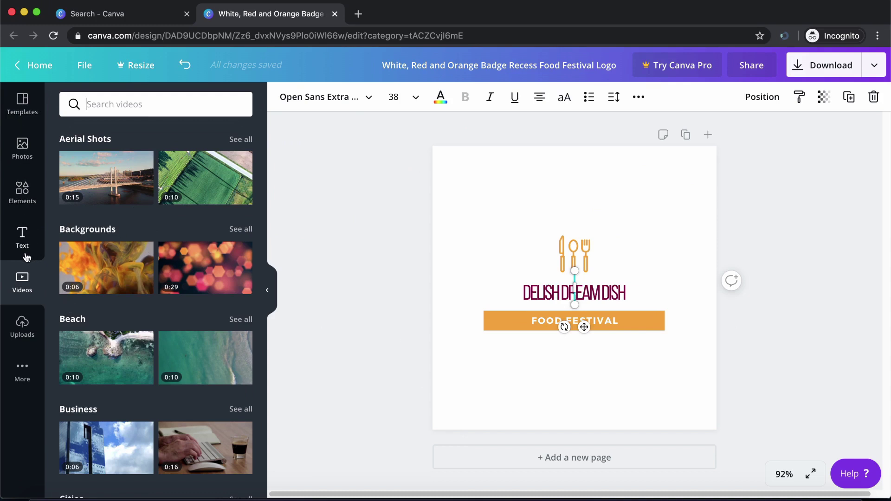
left_click(22, 325)
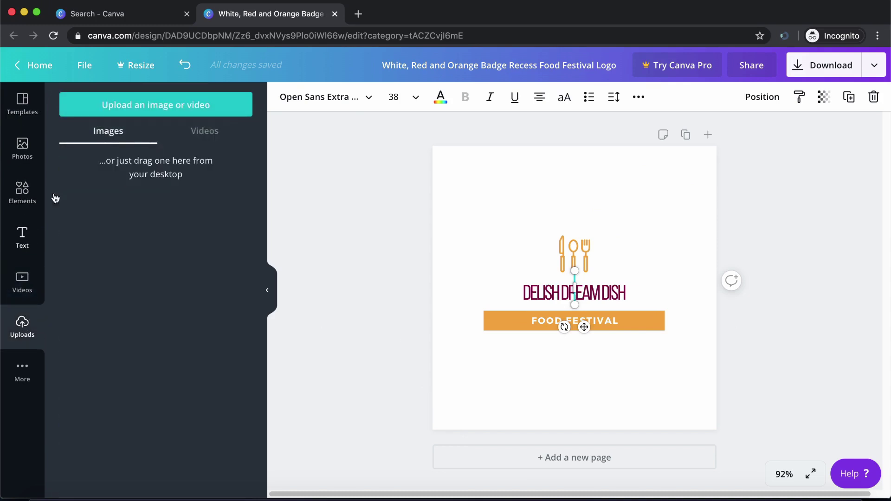
left_click(190, 139)
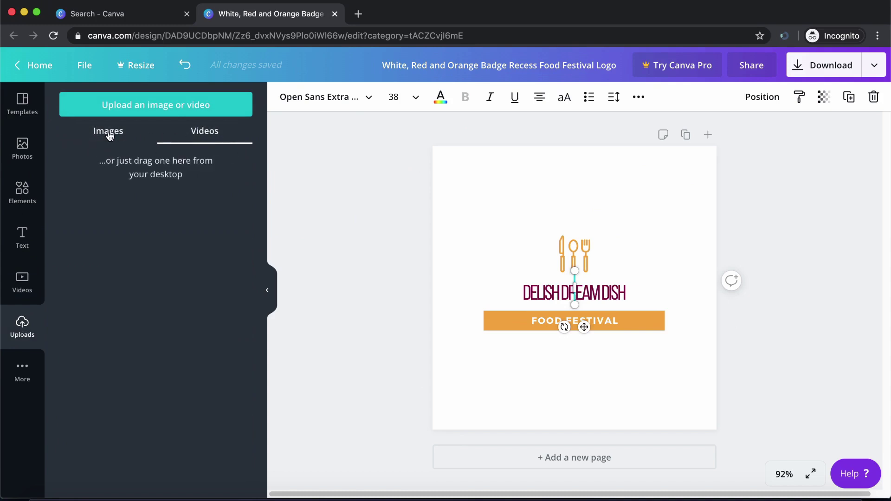
left_click(110, 134)
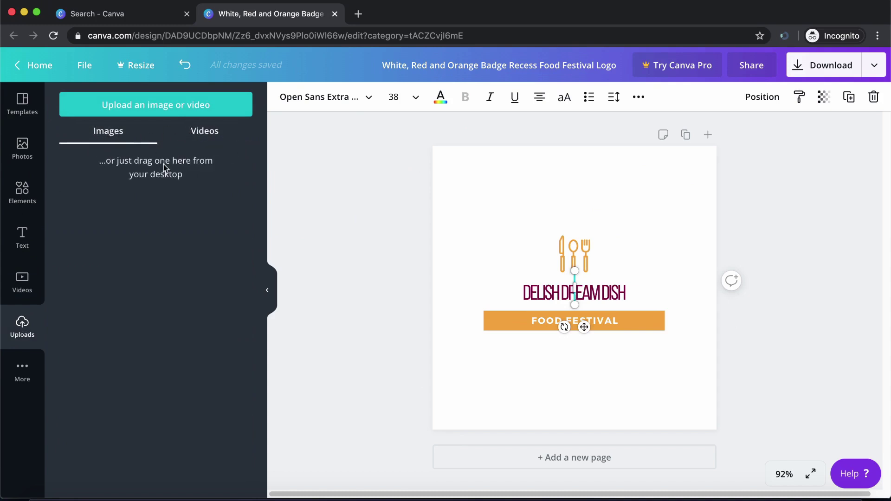
Browse the logo template categories, from fashion and band logos to cafe, DJ and sports logos.
left_click(22, 102)
scroll(114, 227, "down", 6)
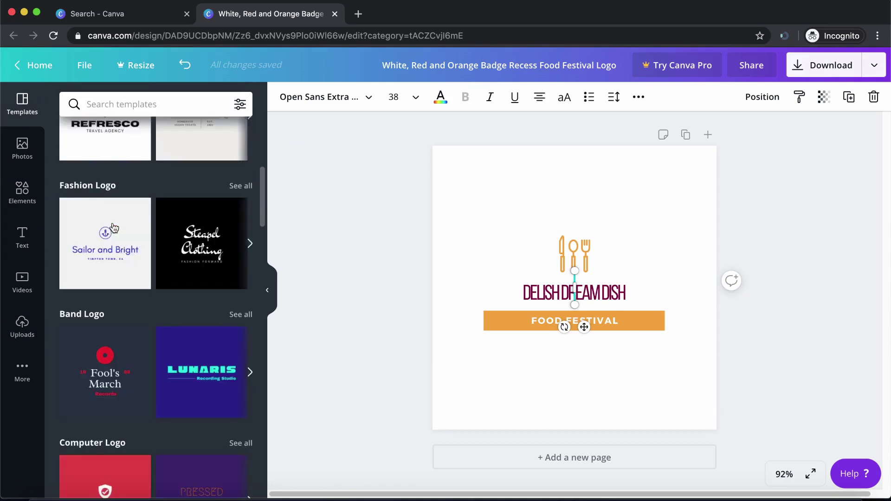
scroll(114, 228, "down", 4)
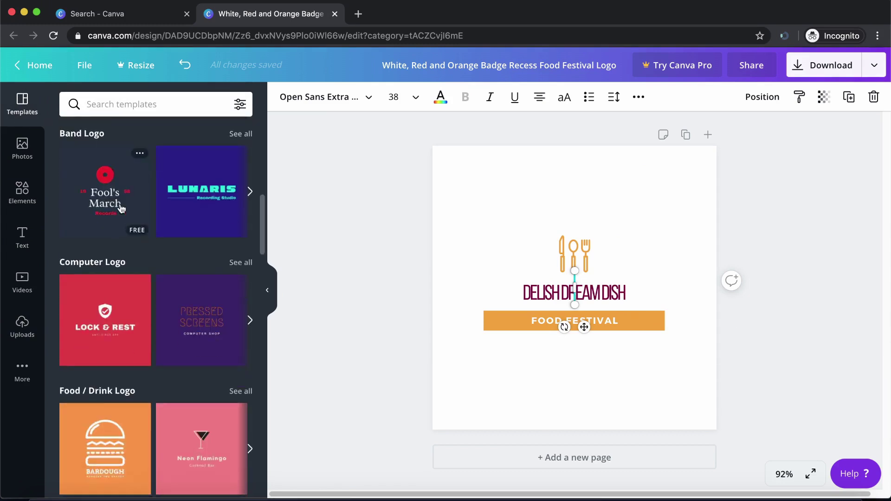
scroll(121, 209, "down", 14)
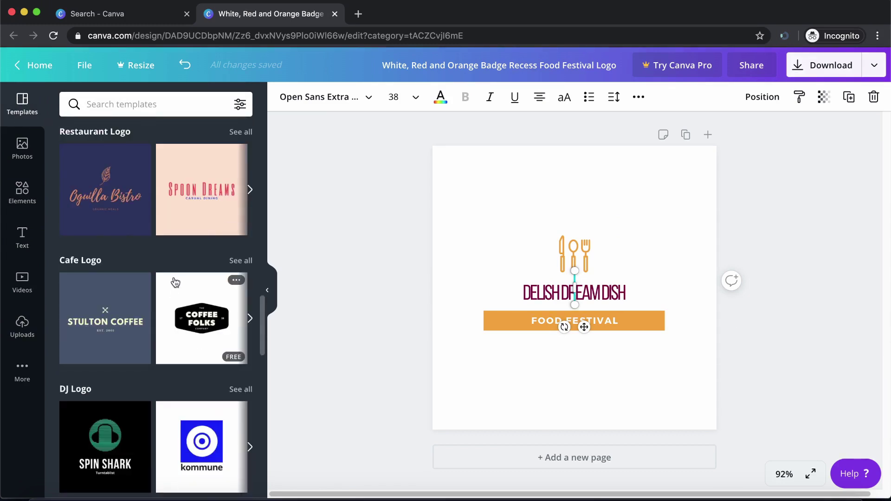
scroll(163, 296, "down", 1)
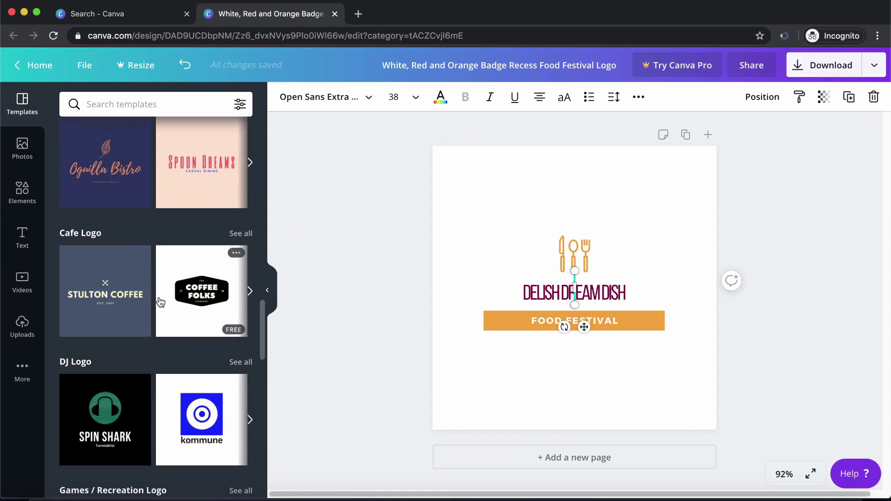
scroll(161, 302, "down", 2)
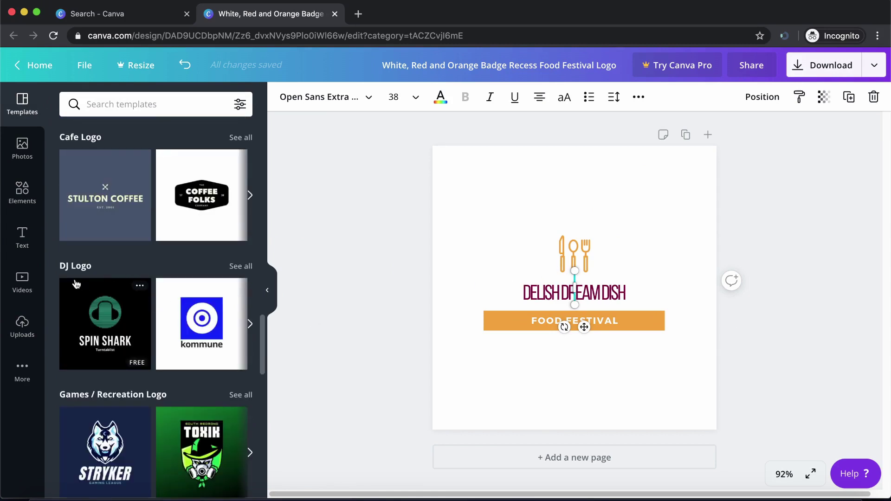
scroll(76, 284, "up", 7)
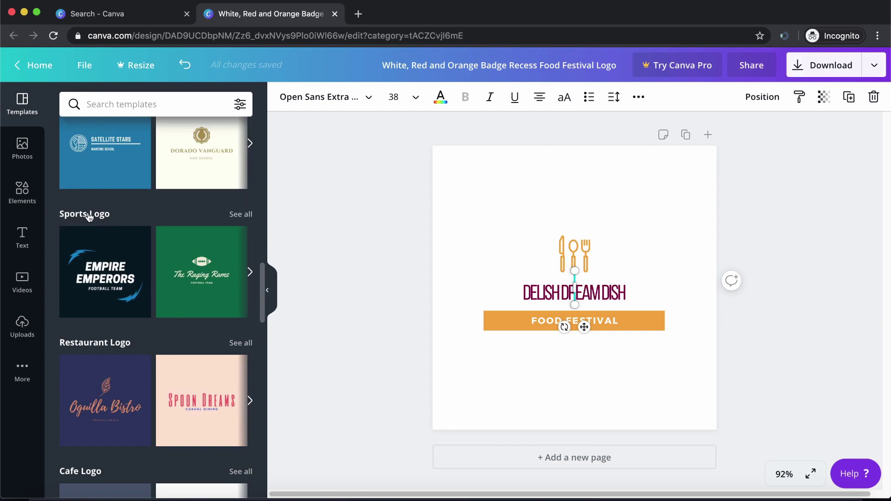
Show all Sports Logo templates and look through the designs.
left_click(246, 217)
scroll(151, 283, "down", 8)
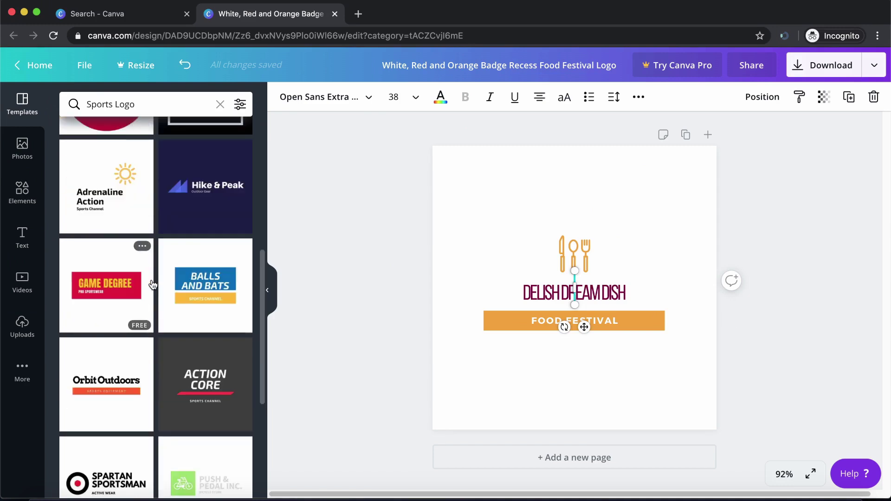
scroll(152, 284, "down", 10)
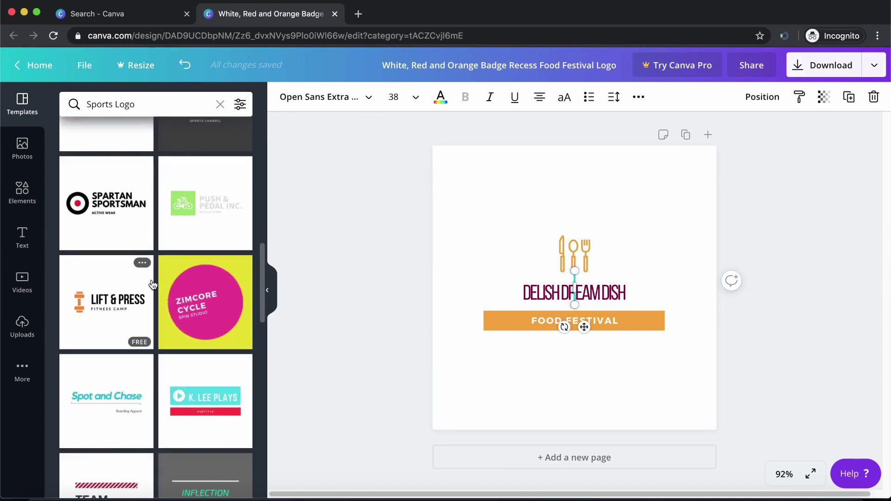
scroll(158, 283, "up", 6)
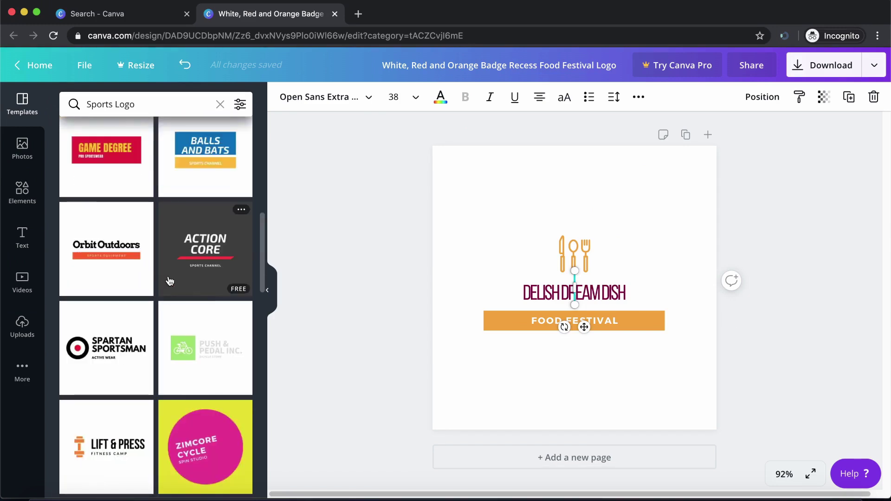
scroll(170, 281, "up", 8)
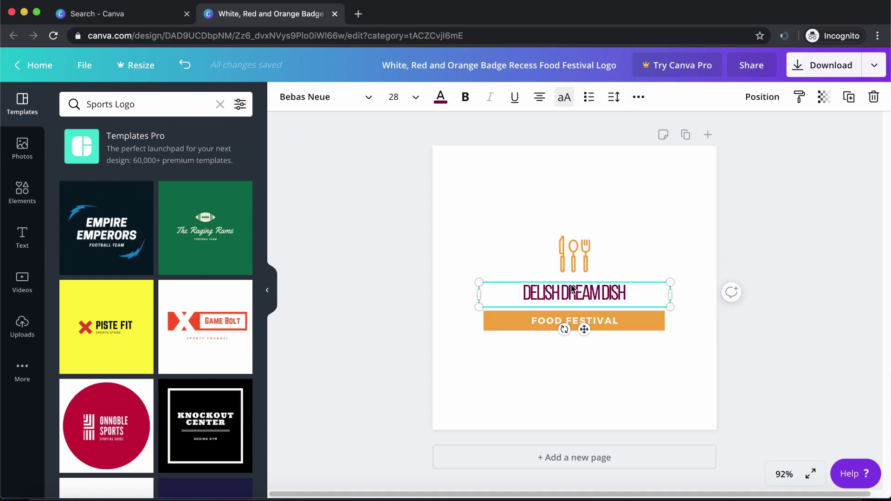
Set the letter spacing of the DELISH DREAM DISH title to 44.
left_click(637, 97)
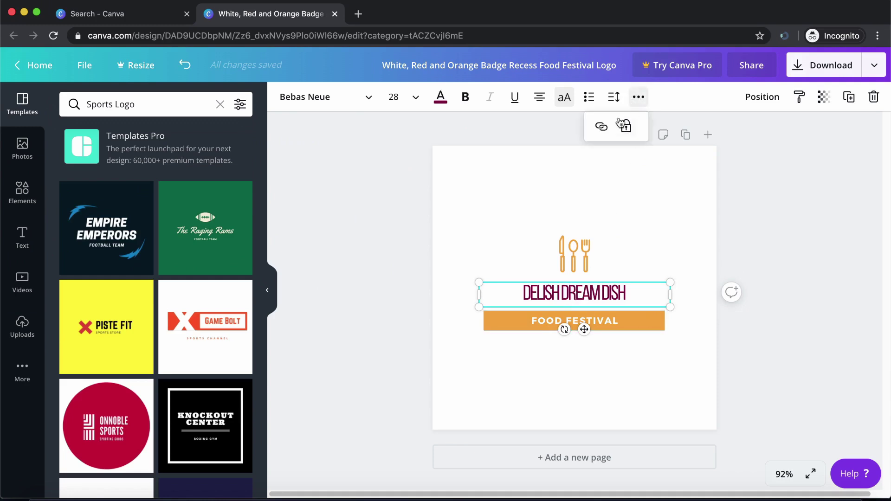
left_click(614, 99)
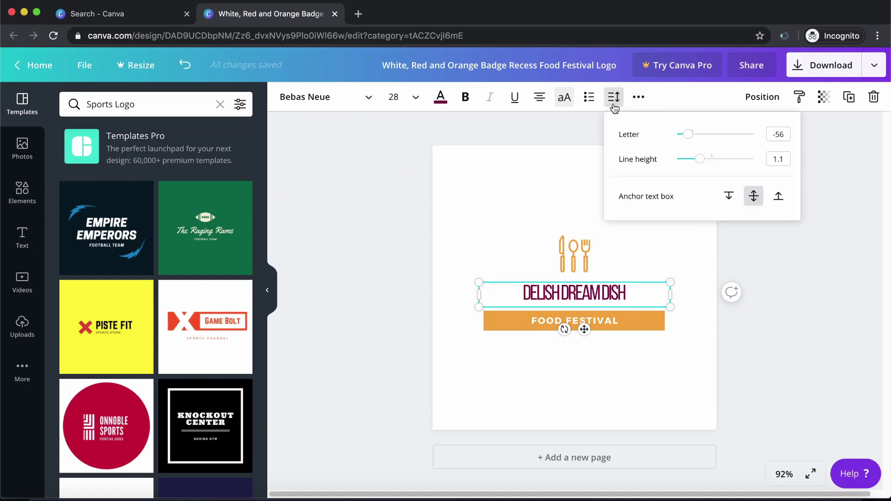
left_click_drag(688, 134, 696, 139)
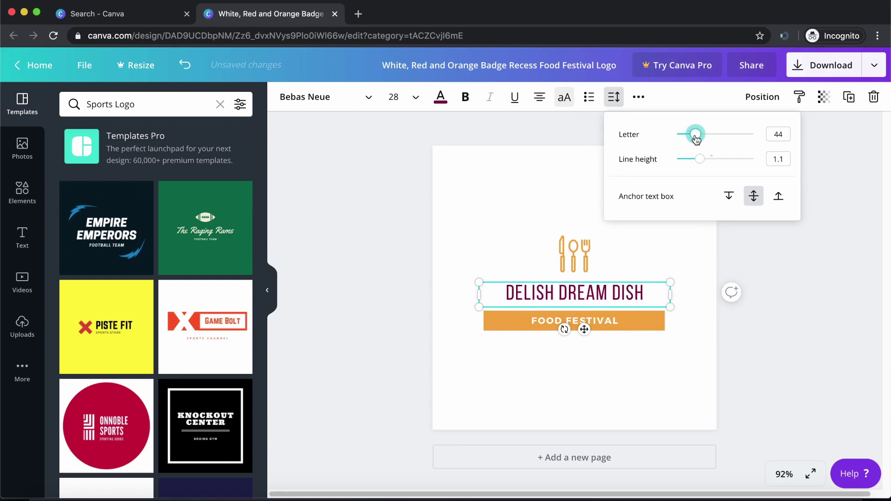
left_click(488, 221)
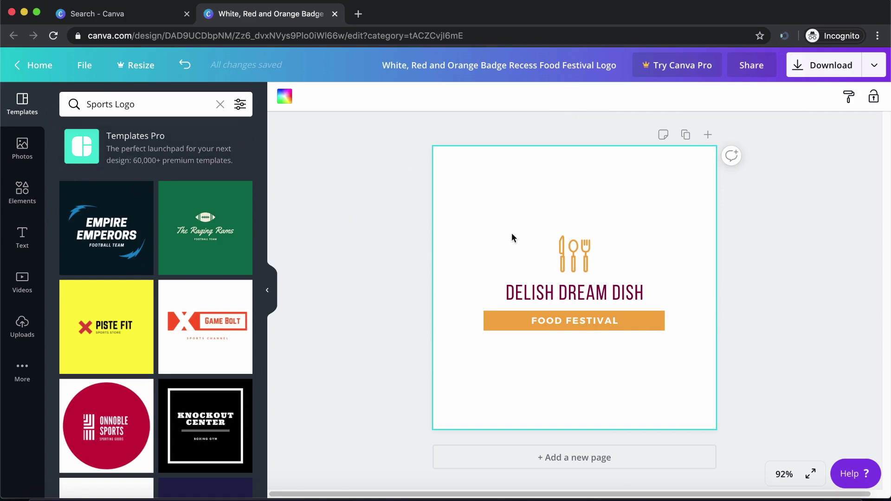
Delete the cutlery icon above the title and search the elements library for "flower".
left_click(583, 256)
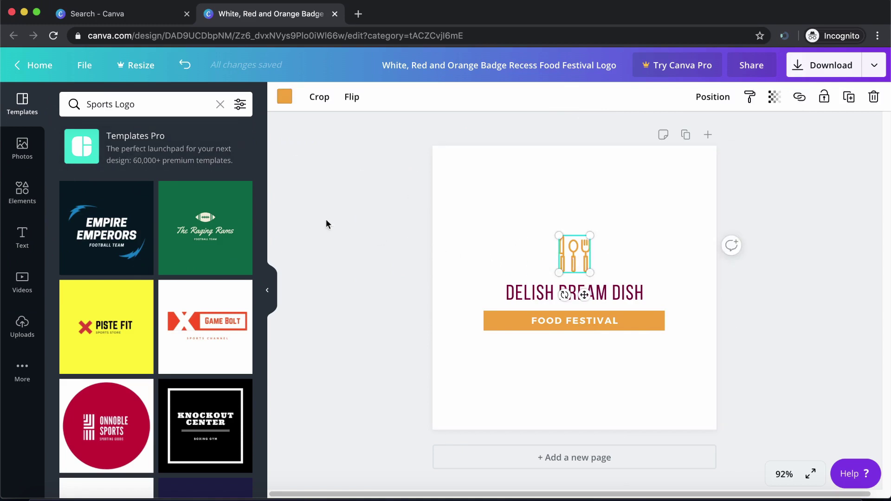
key("Delete")
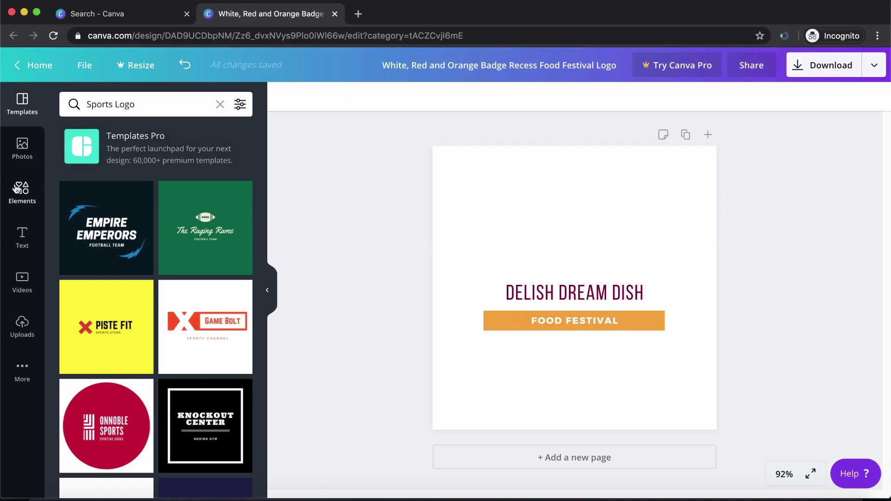
left_click(19, 188)
left_click(237, 104)
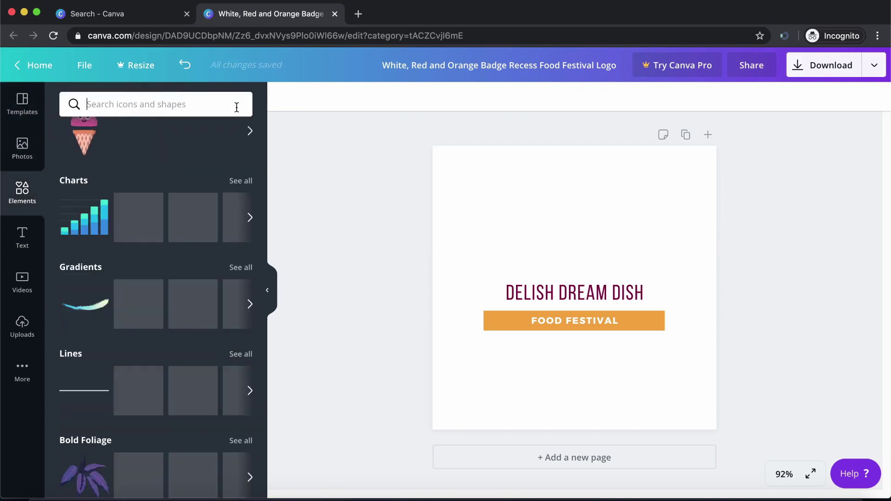
type("flower")
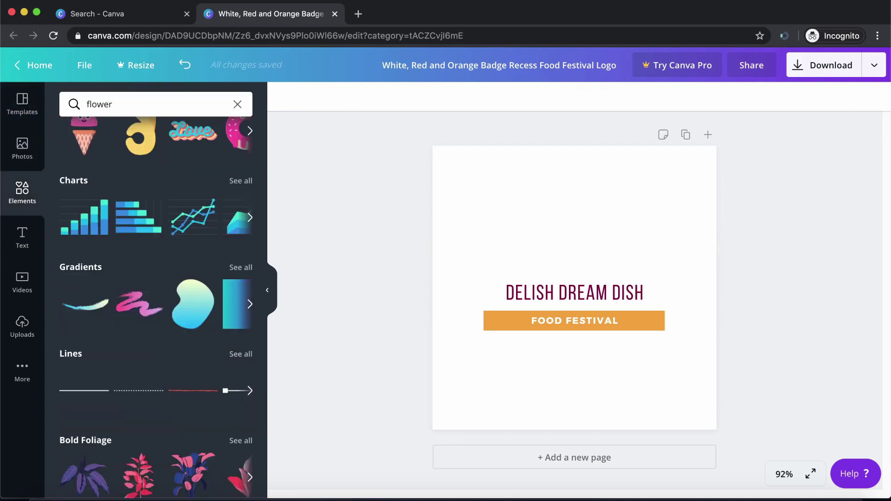
key("Return")
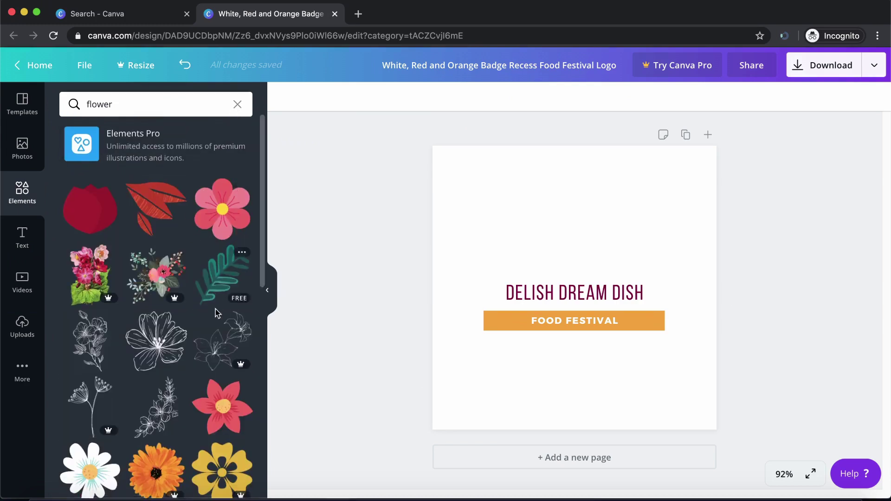
Find a tall pink and purple flower illustration among the results and place it on the page above the title.
scroll(215, 313, "down", 7)
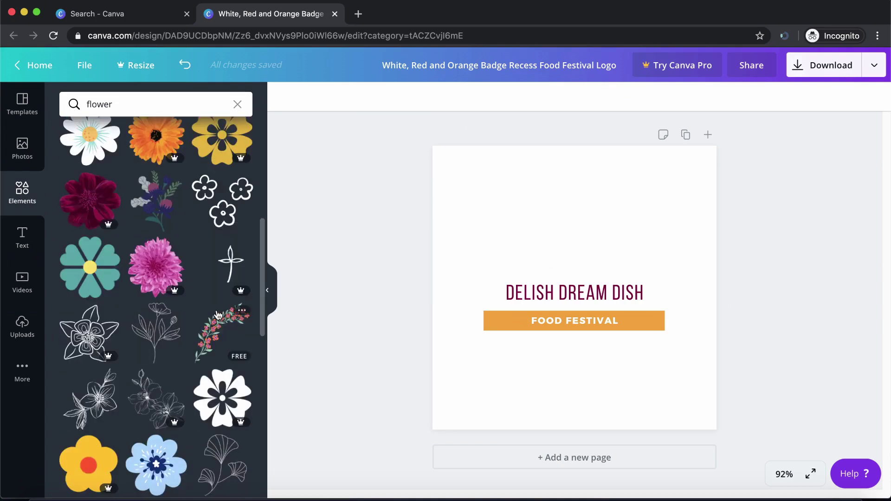
scroll(218, 314, "down", 10)
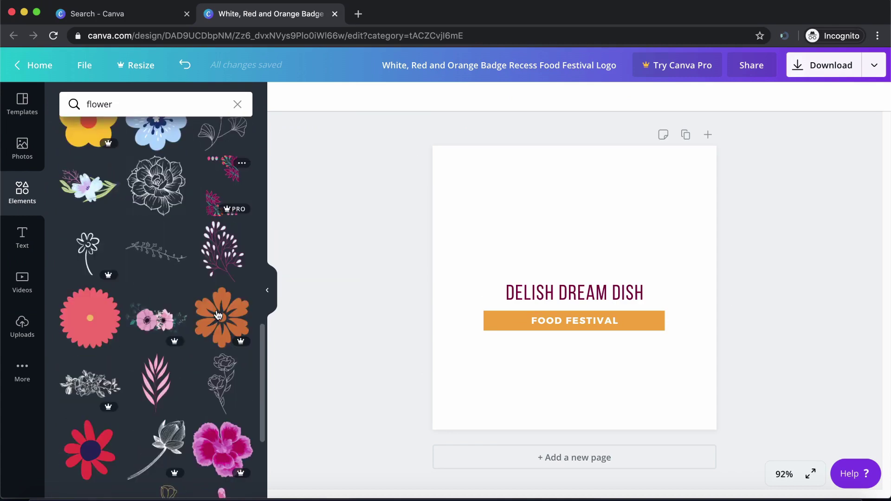
scroll(218, 315, "down", 12)
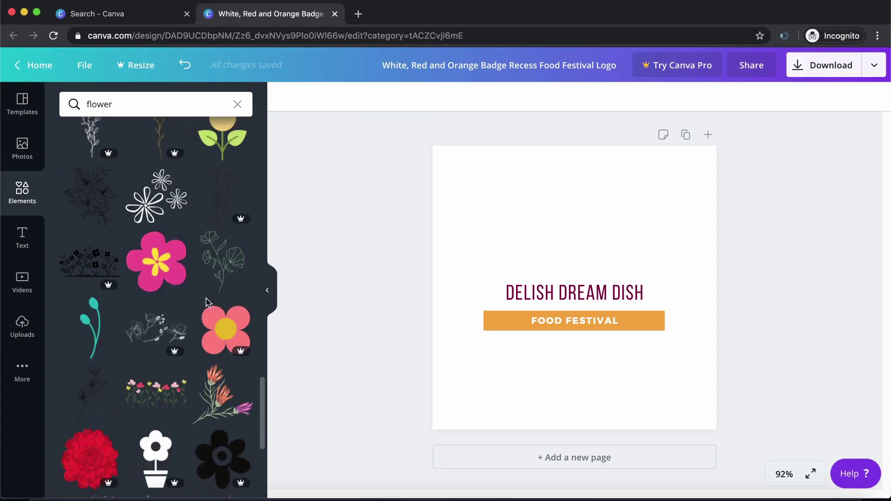
scroll(207, 302, "down", 15)
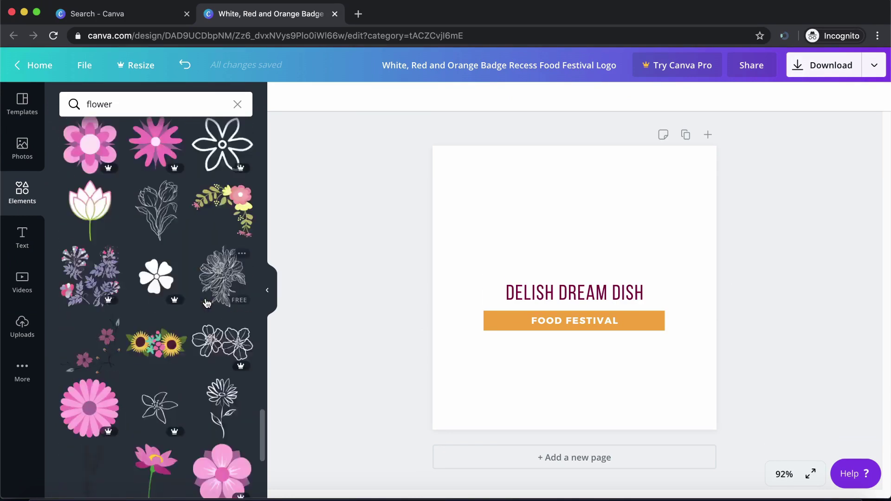
scroll(208, 303, "down", 15)
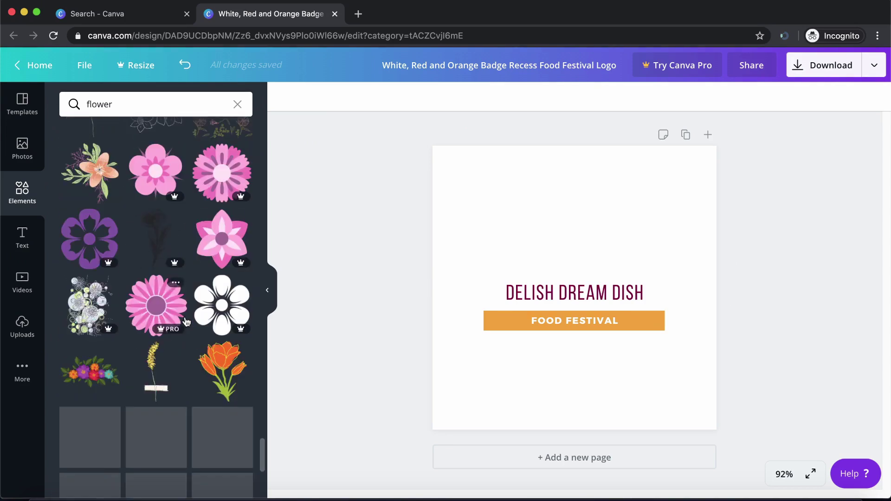
scroll(186, 321, "down", 15)
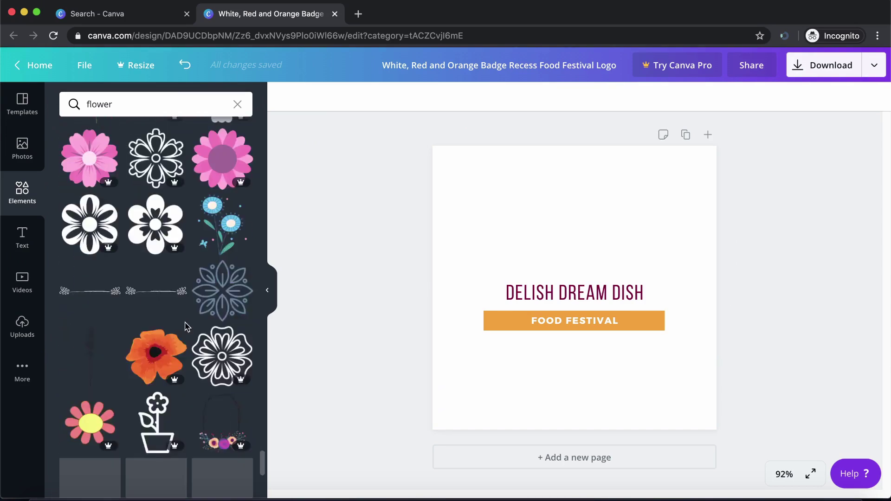
scroll(186, 327, "down", 10)
scroll(262, 478, "down", 15)
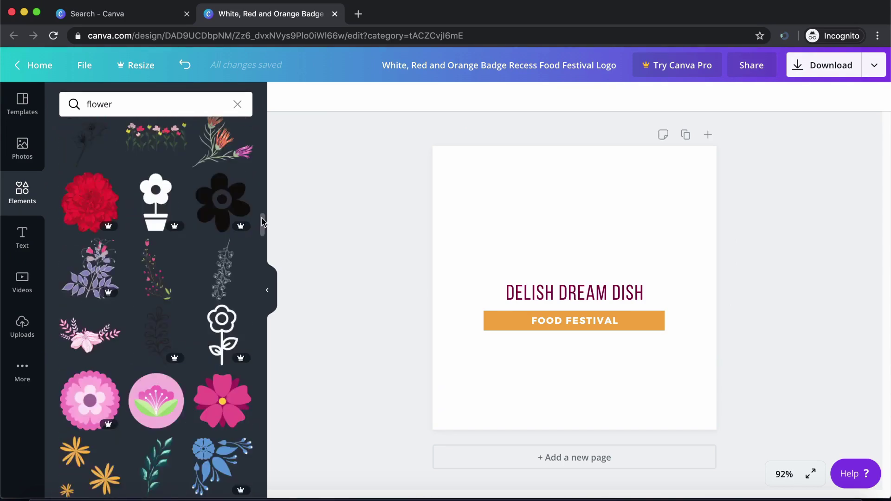
left_click_drag(91, 274, 534, 232)
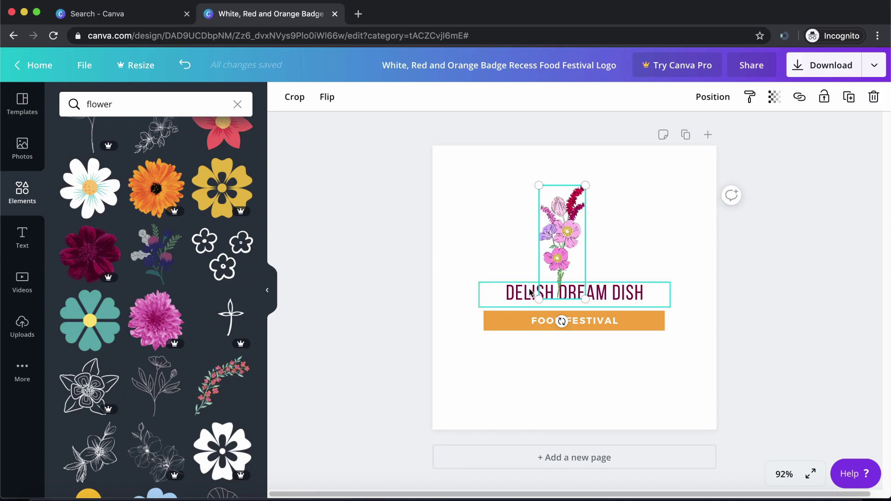
Shrink the flower illustration, tilt it to about 45 degrees and centre it just above the title.
left_click_drag(585, 300, 503, 266)
left_click_drag(557, 219, 574, 236)
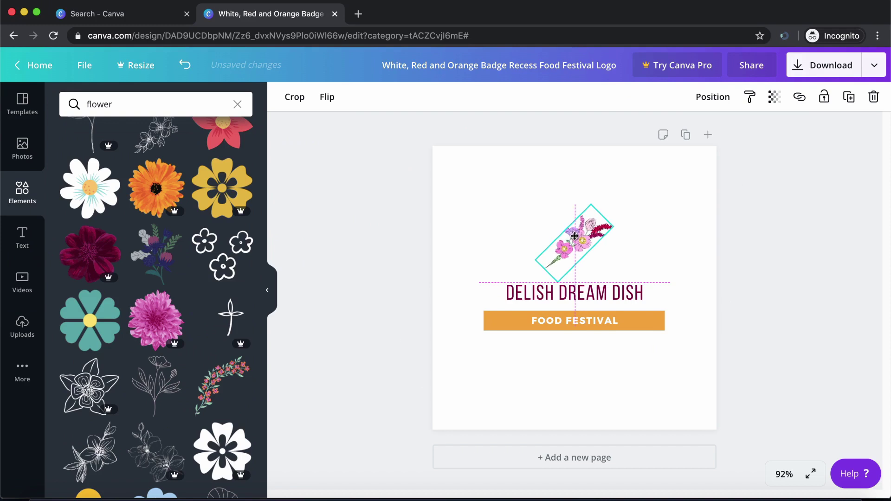
mouse_move(575, 237)
left_mouse_down()
mouse_move(577, 248)
mouse_move(586, 242)
left_mouse_up()
left_click(535, 369)
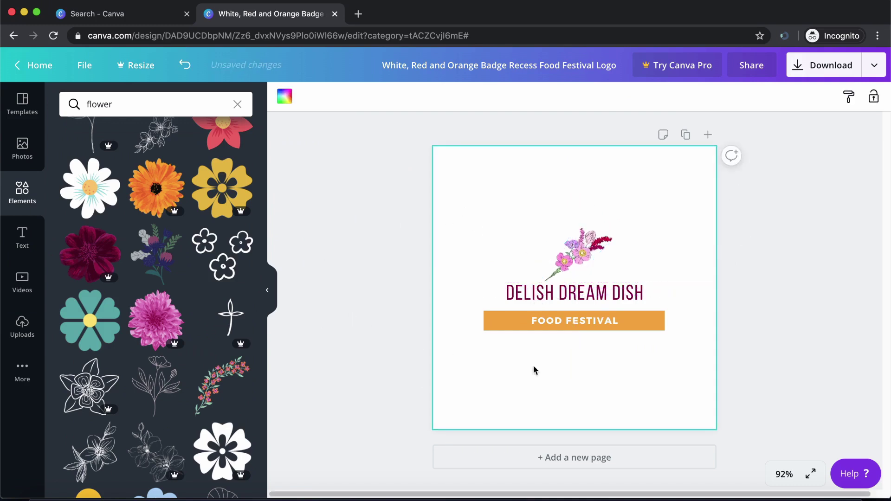
Change the DELISH DREAM DISH title's text colour to the default pink.
left_click(578, 294)
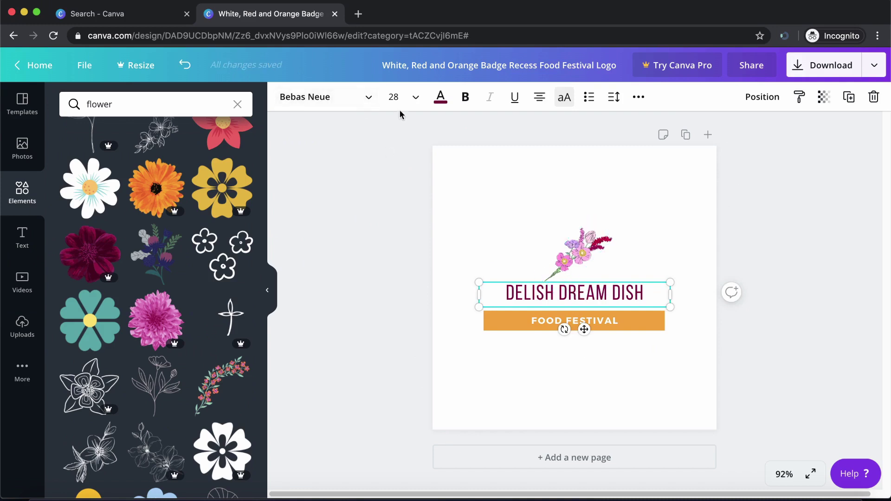
left_click(440, 97)
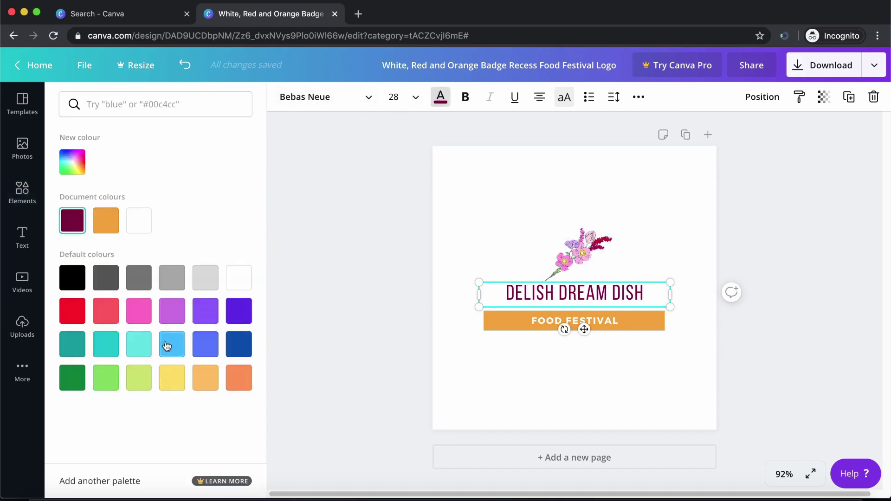
left_click(145, 316)
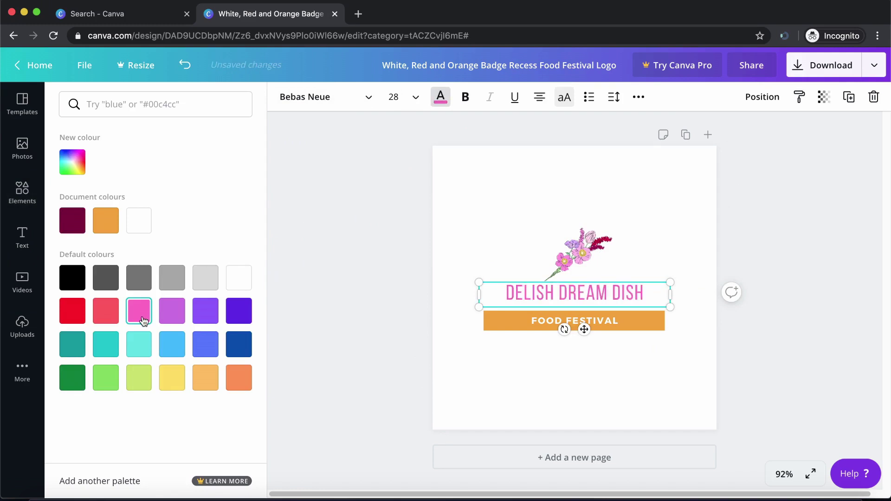
key("Escape")
left_click(508, 386)
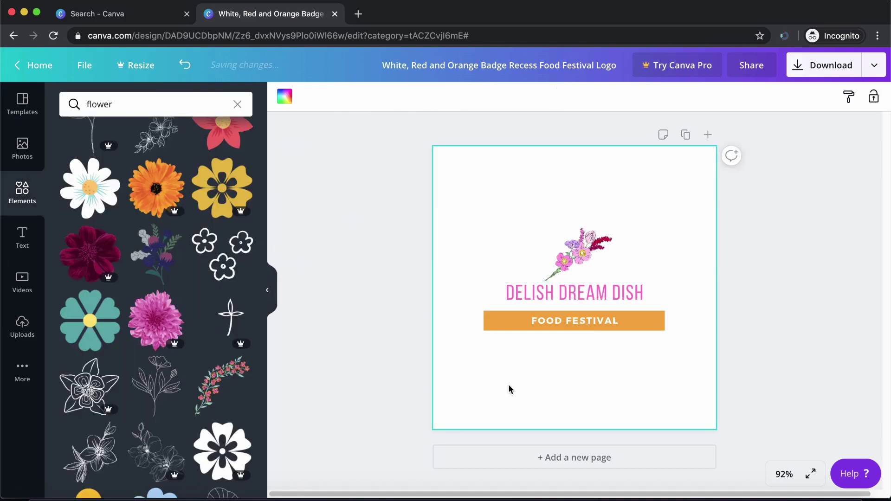
Recolour the FOOD FESTIVAL banner with a custom dark crimson and nudge the flower illustration slightly above the title.
left_click(488, 322)
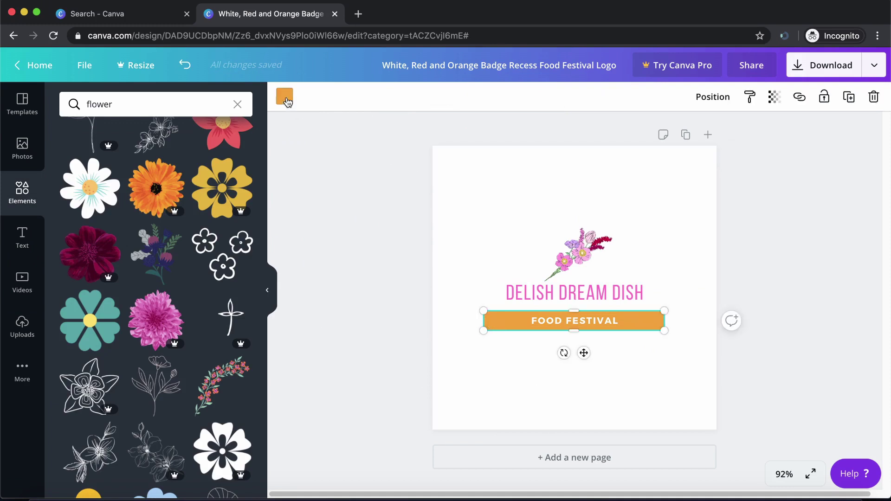
left_click(286, 99)
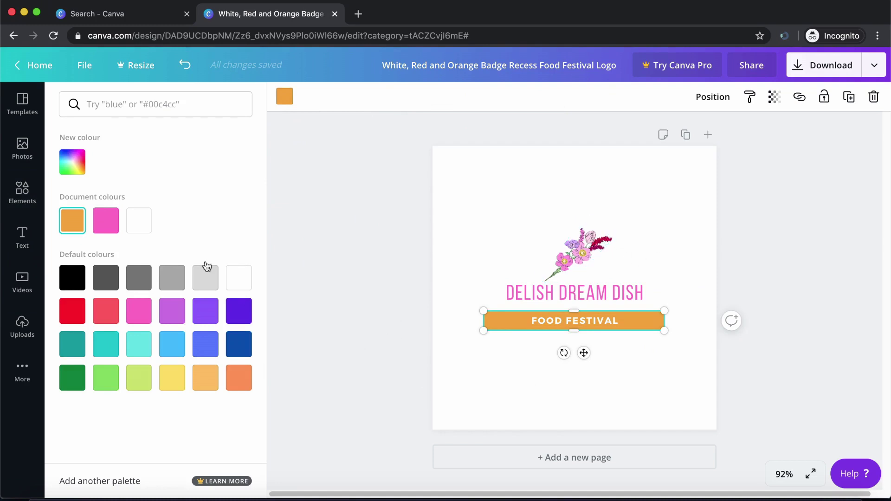
left_click(72, 163)
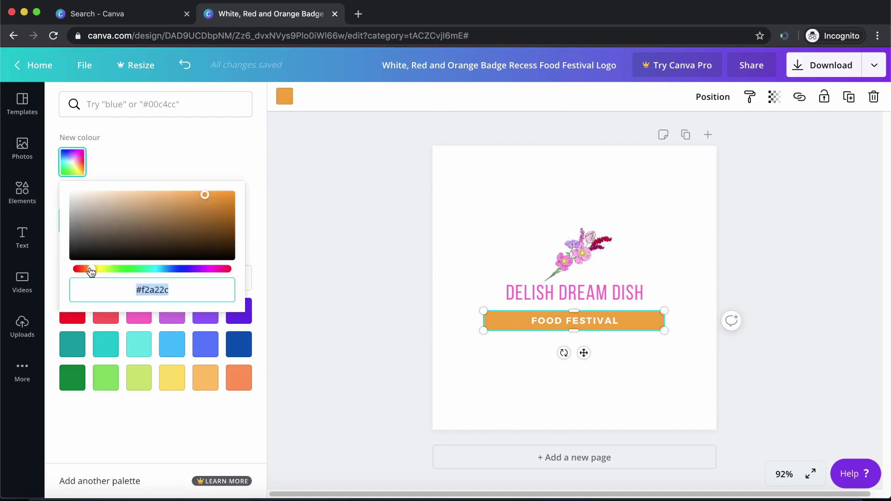
left_click_drag(91, 270, 224, 271)
left_click_drag(225, 237, 190, 216)
left_click(394, 253)
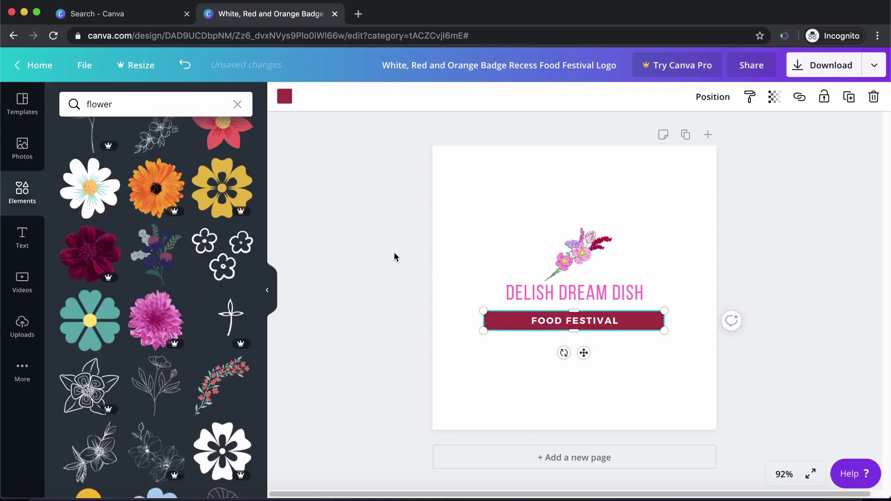
left_click_drag(586, 249, 583, 253)
left_click(325, 311)
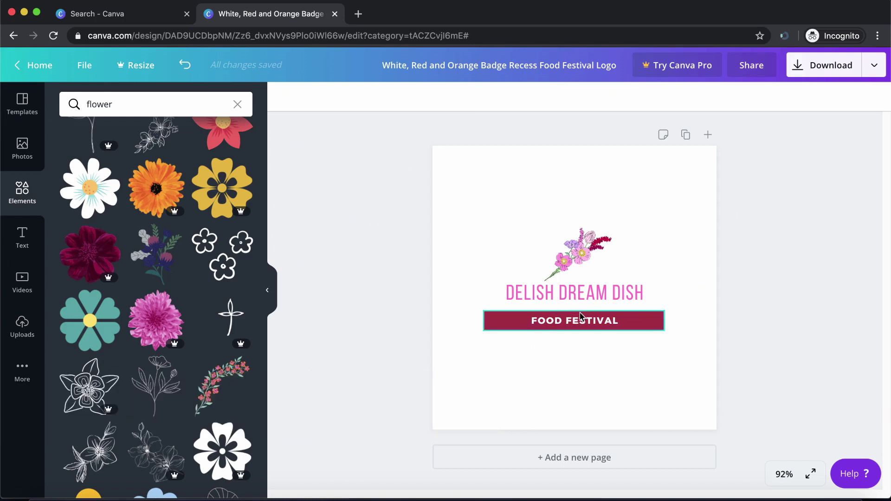
Choose Download from the logo's publishing options and close the design's browser tab.
left_click(875, 66)
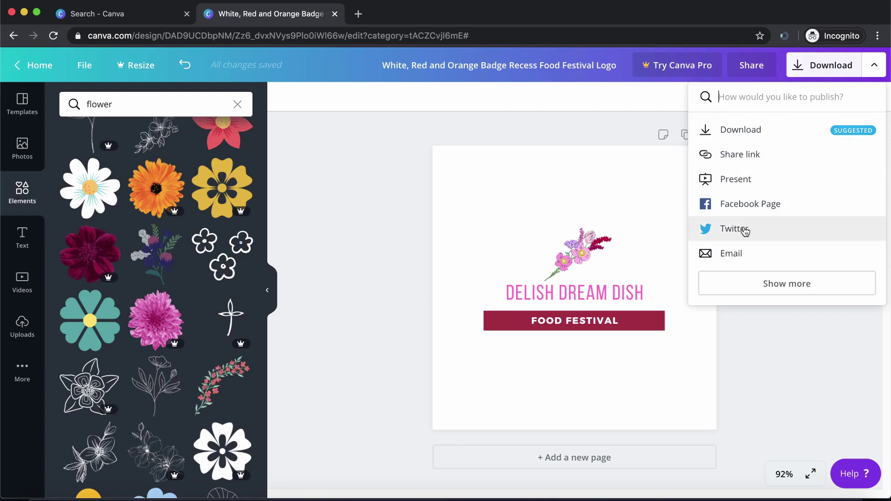
left_click(770, 134)
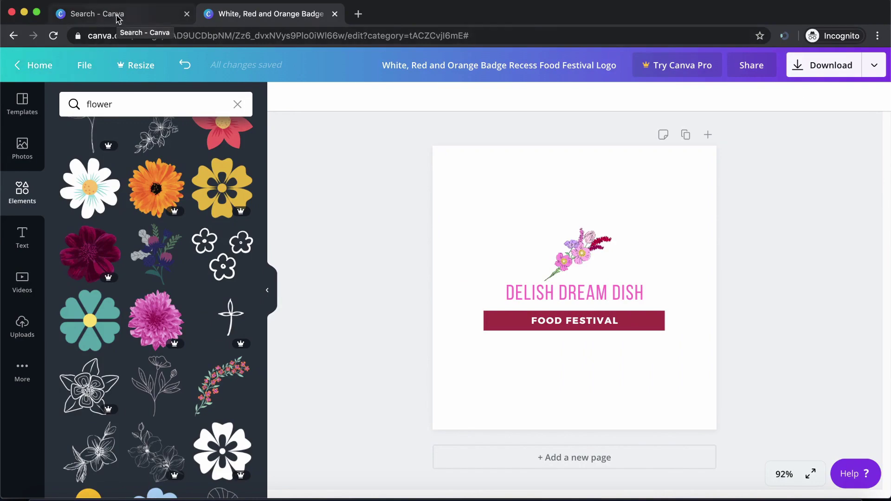
left_click(334, 14)
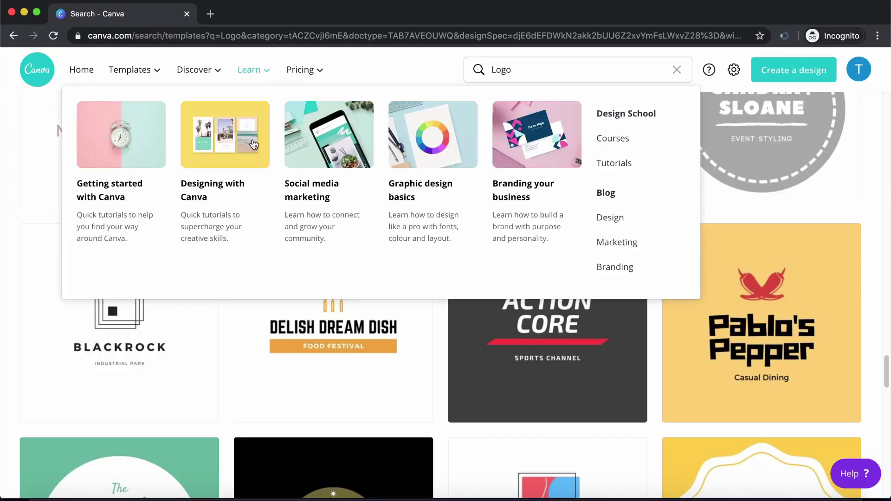
Return to the home page and look over the saved logos under Your designs.
scroll(133, 303, "up", 10)
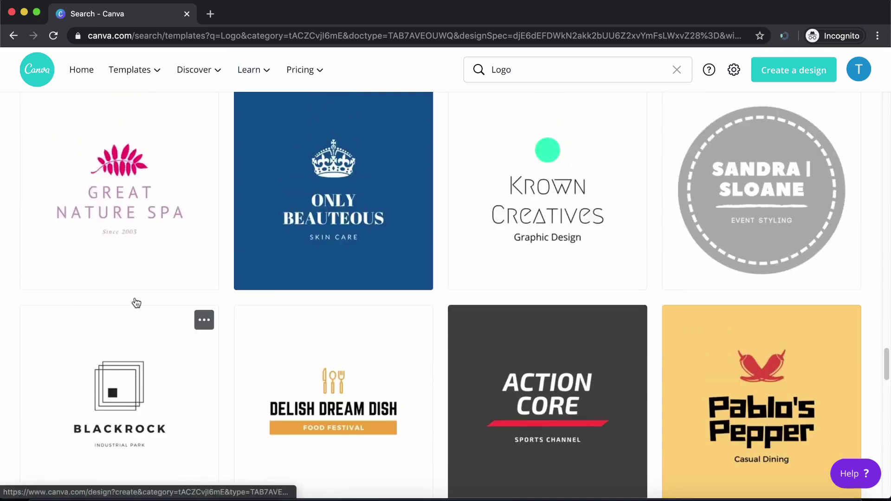
left_click(78, 69)
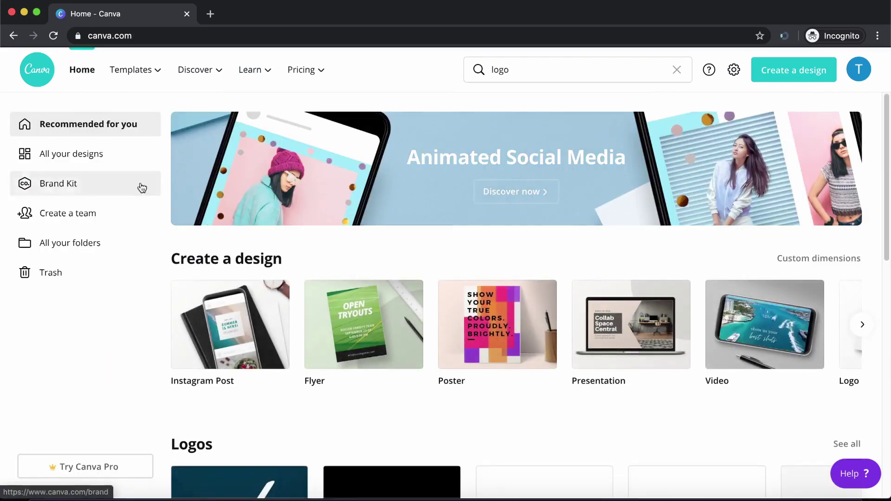
left_click(227, 285)
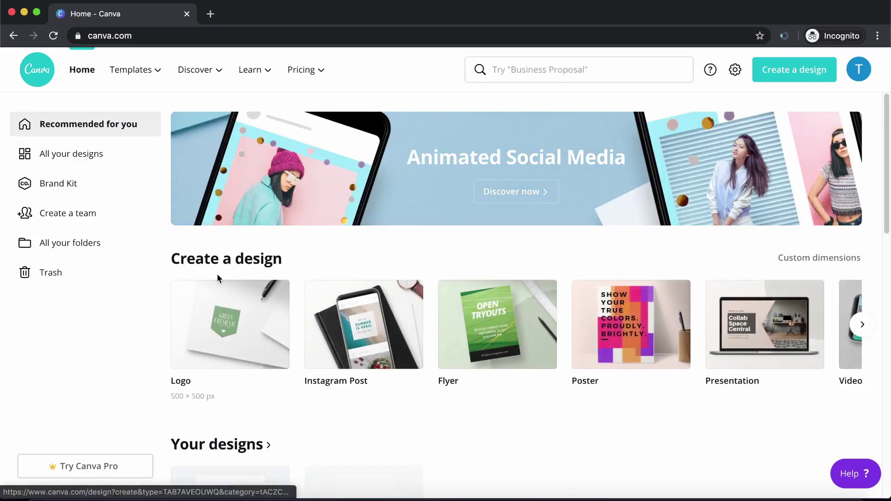
scroll(217, 278, "down", 10)
scroll(244, 281, "up", 6)
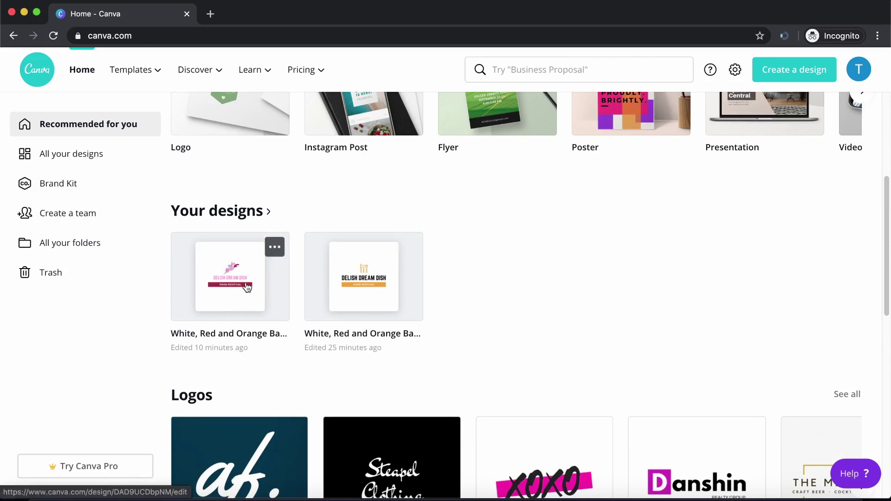
scroll(246, 288, "up", 5)
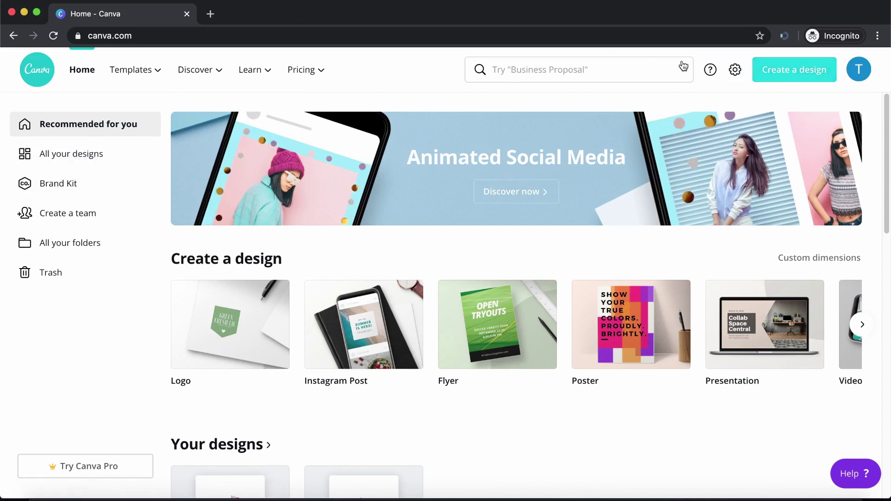
Examine the search suggestions and the list of design types offered for creating a new design.
left_click(545, 62)
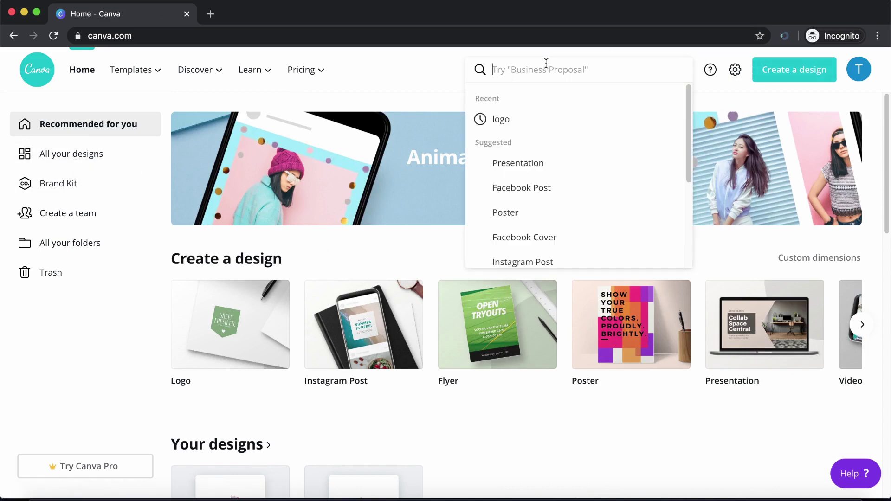
left_click(794, 81)
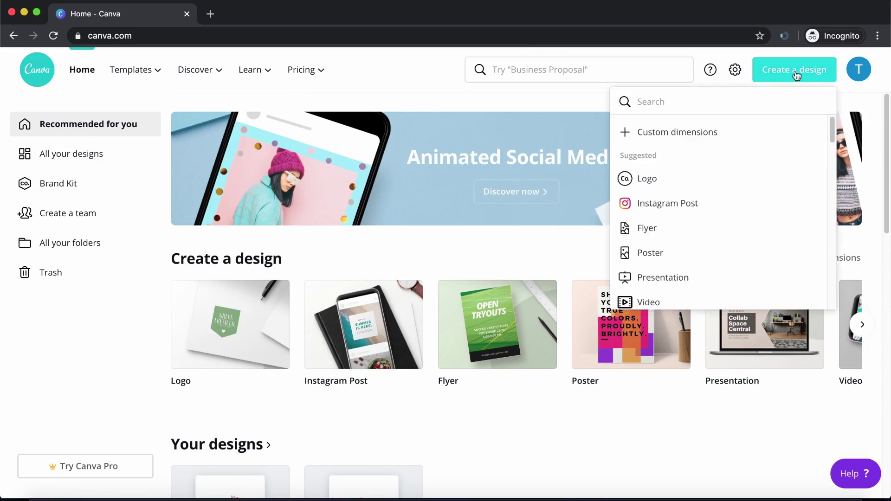
scroll(735, 239, "down", 2)
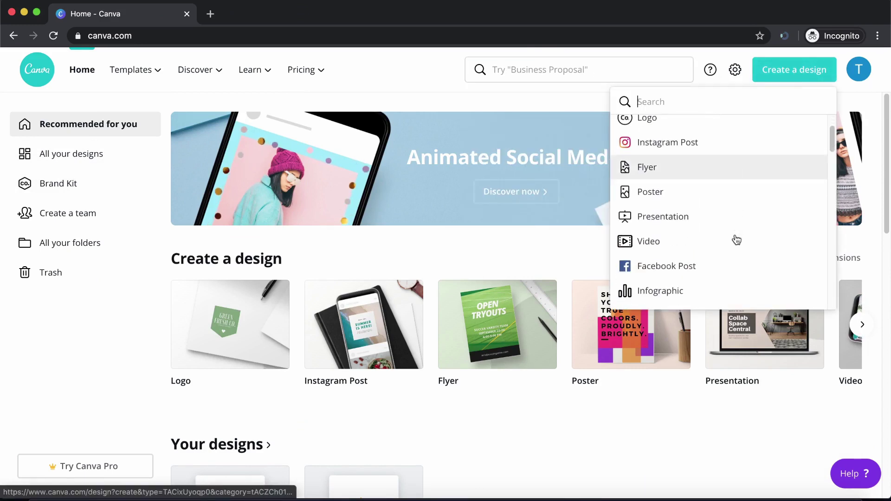
scroll(736, 239, "down", 5)
scroll(737, 240, "up", 3)
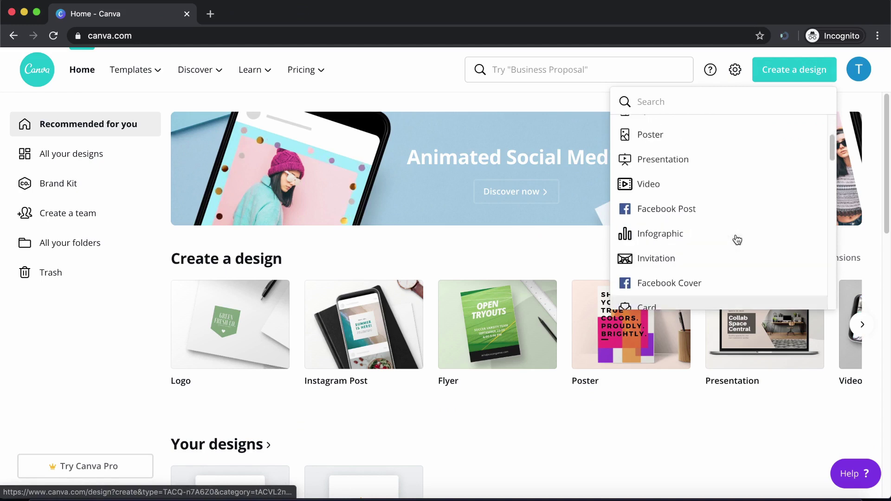
scroll(737, 239, "up", 3)
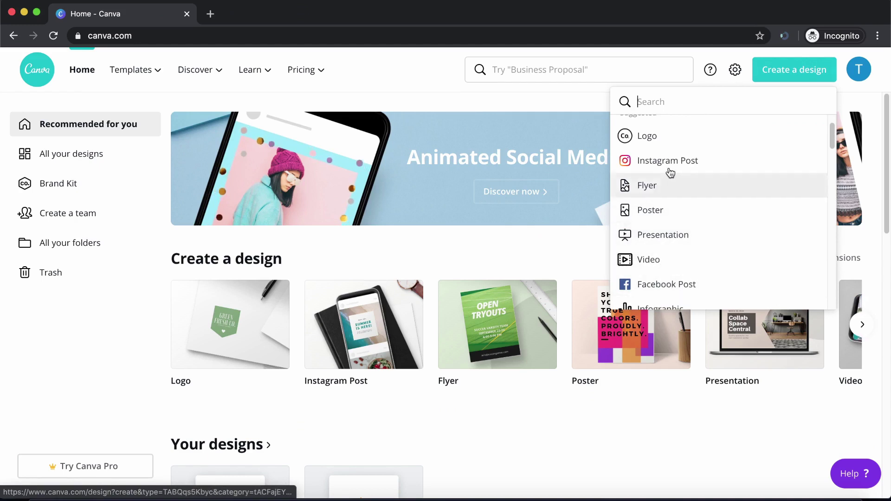
scroll(692, 200, "down", 1)
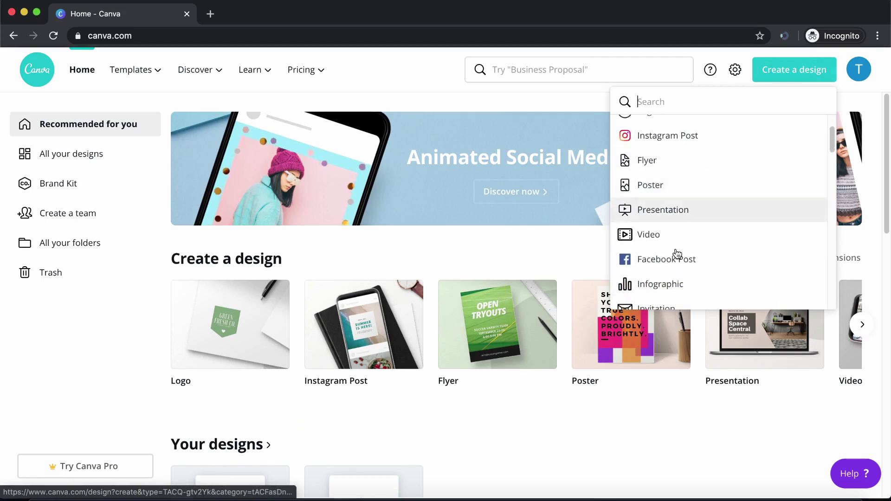
scroll(682, 281, "down", 1)
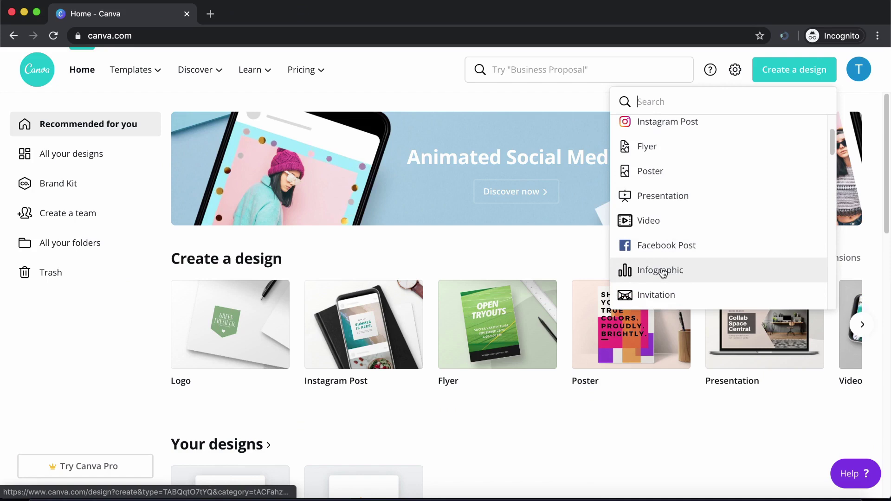
Start a blank Infographic design to look through its template categories, and close its browser tab.
left_click(663, 272)
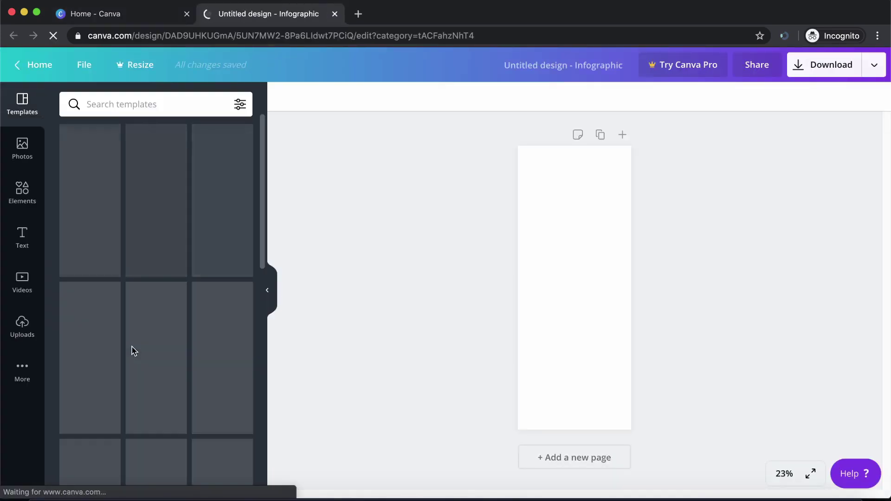
scroll(186, 325, "down", 3)
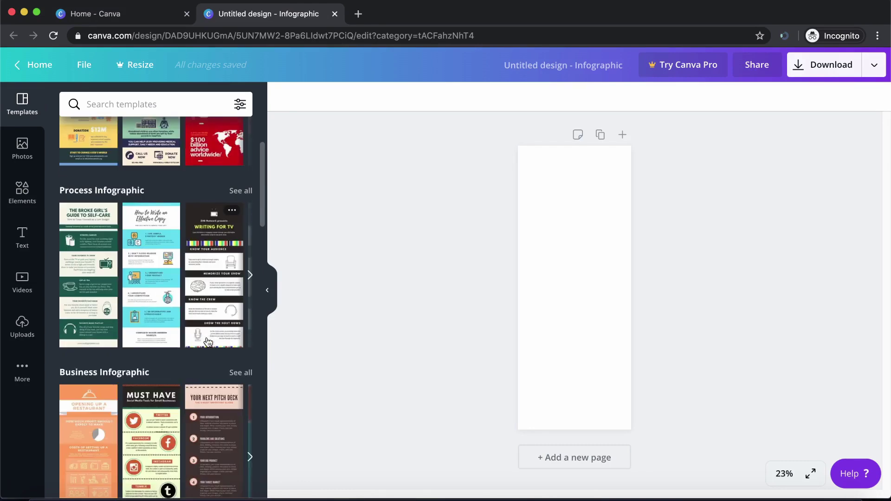
scroll(207, 342, "down", 4)
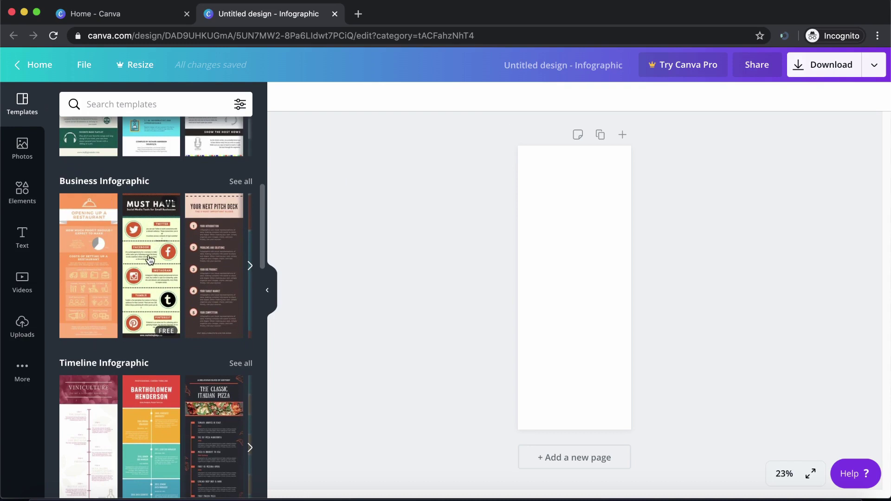
scroll(131, 282, "down", 1)
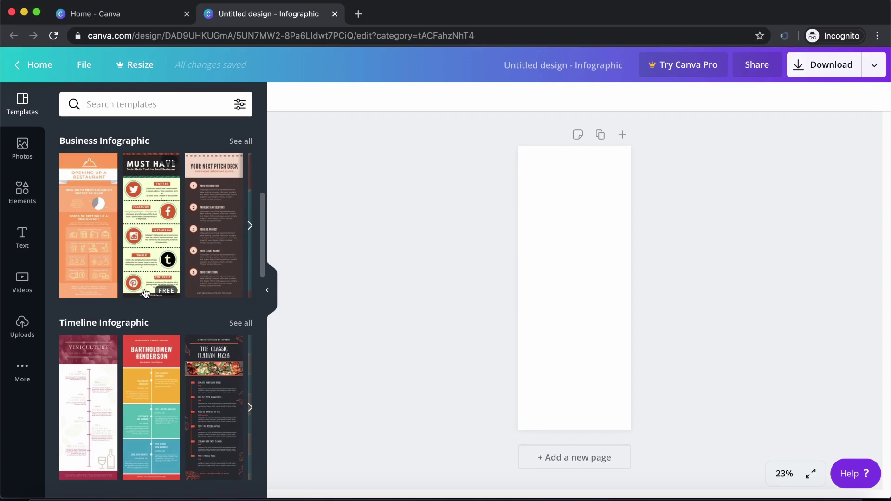
scroll(145, 293, "down", 2)
scroll(148, 290, "down", 3)
scroll(144, 302, "up", 4)
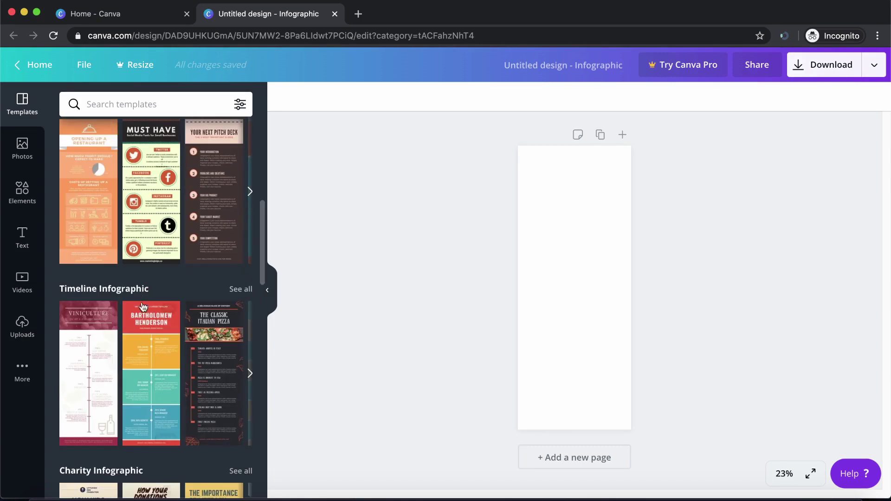
key("super+w")
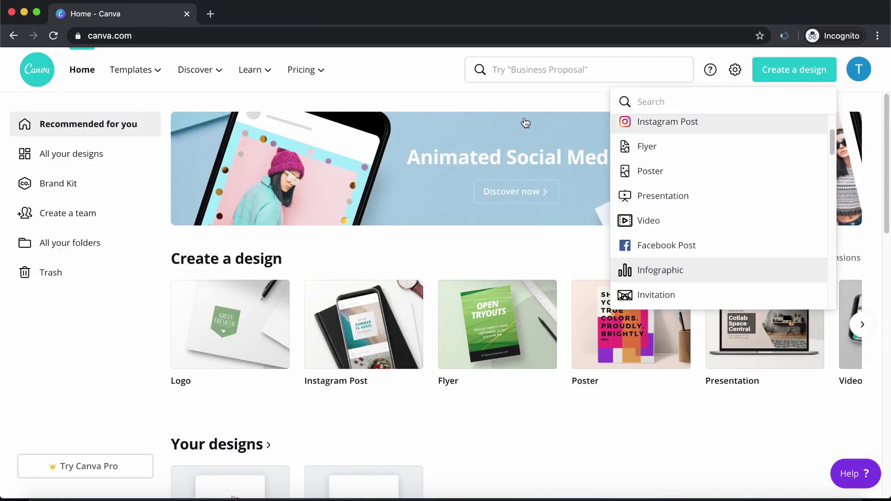
Search the templates for "thumbnail" and narrow the search to the suggested YouTube Thumbnail type.
left_click(580, 65)
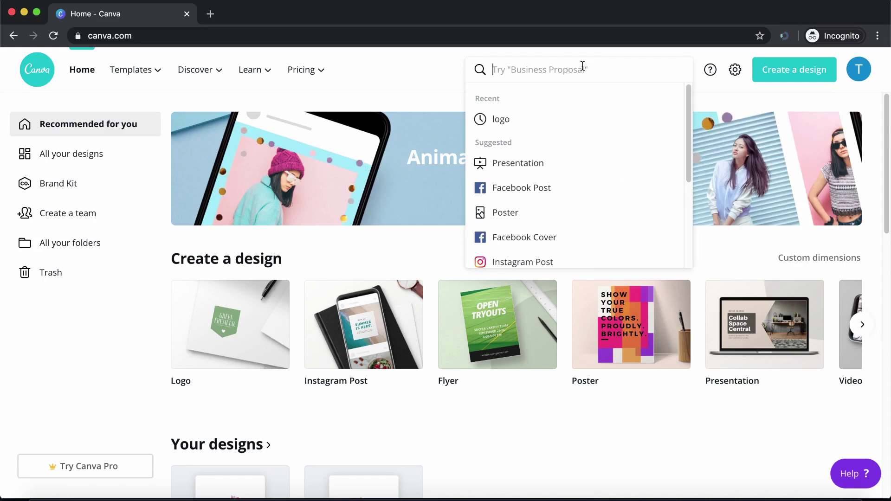
type("thumbnail")
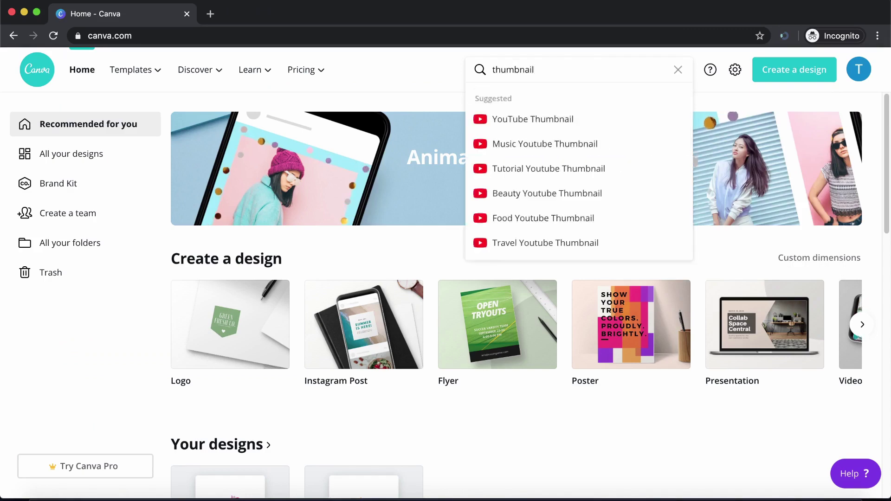
key("Return")
left_click(532, 68)
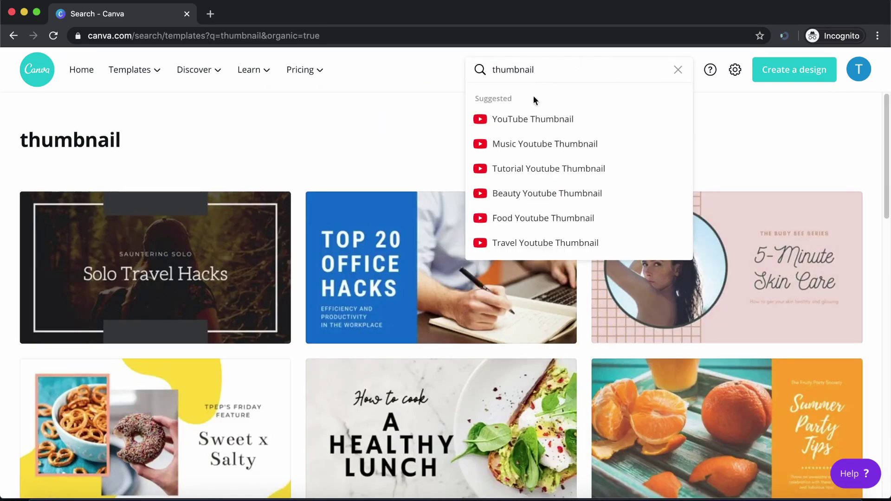
left_click(538, 122)
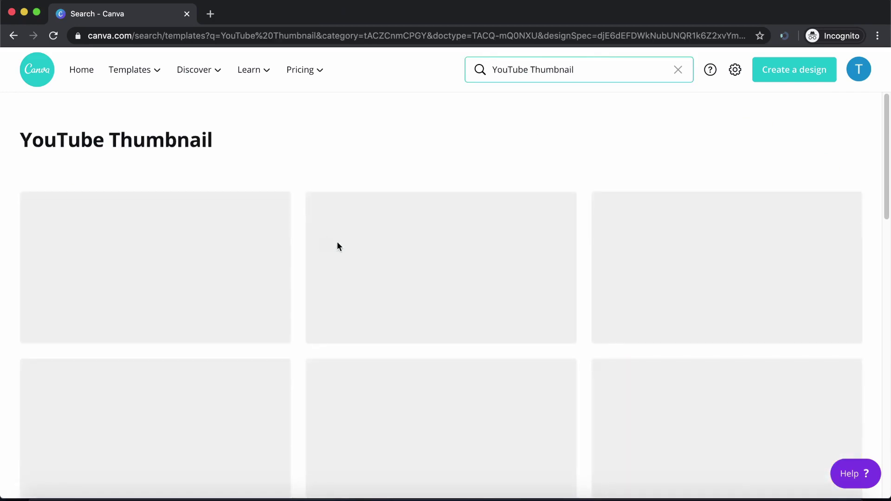
Open the blue Top 20 Office Hacks template from the YouTube Thumbnail templates as a new design.
scroll(423, 288, "down", 3)
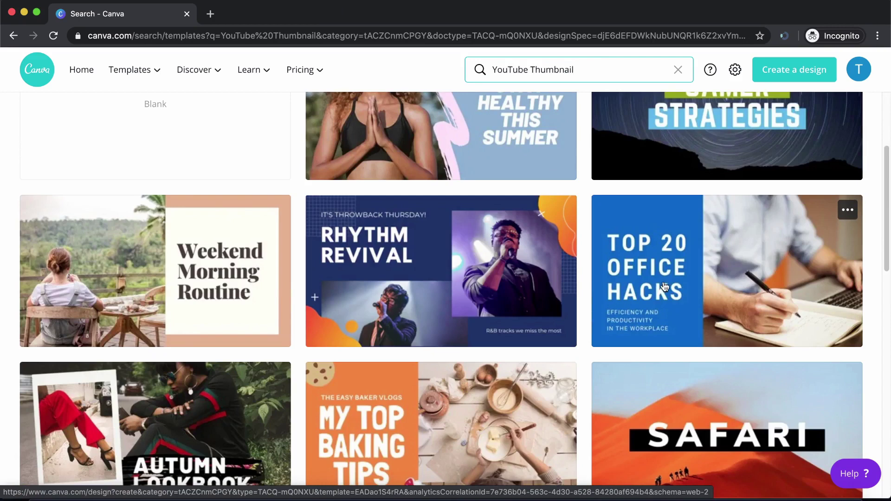
scroll(663, 286, "down", 2)
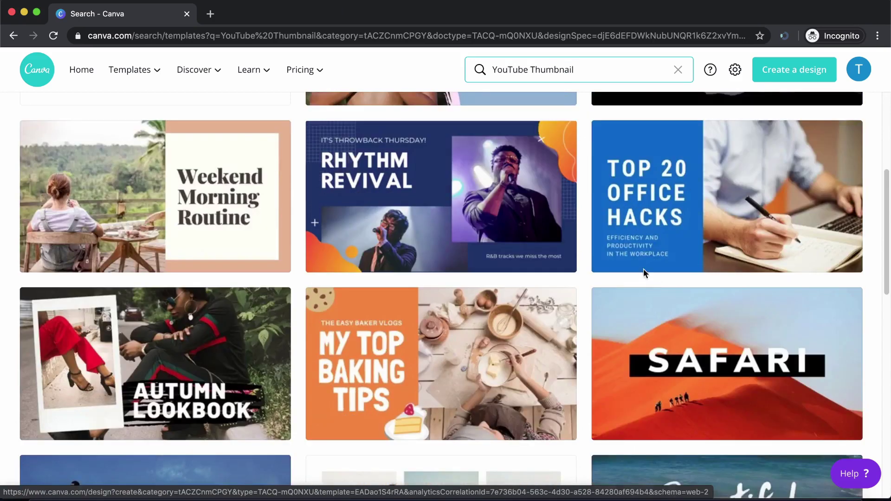
scroll(625, 245, "down", 3)
scroll(663, 232, "up", 3)
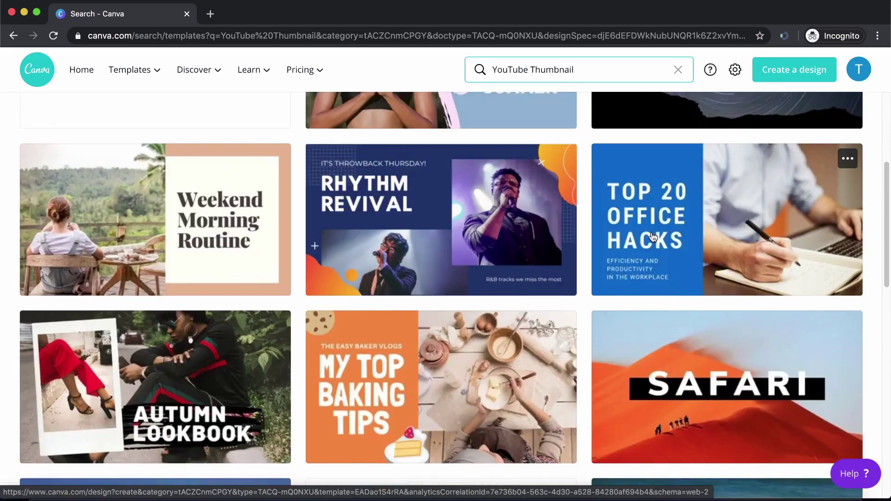
left_click(672, 221)
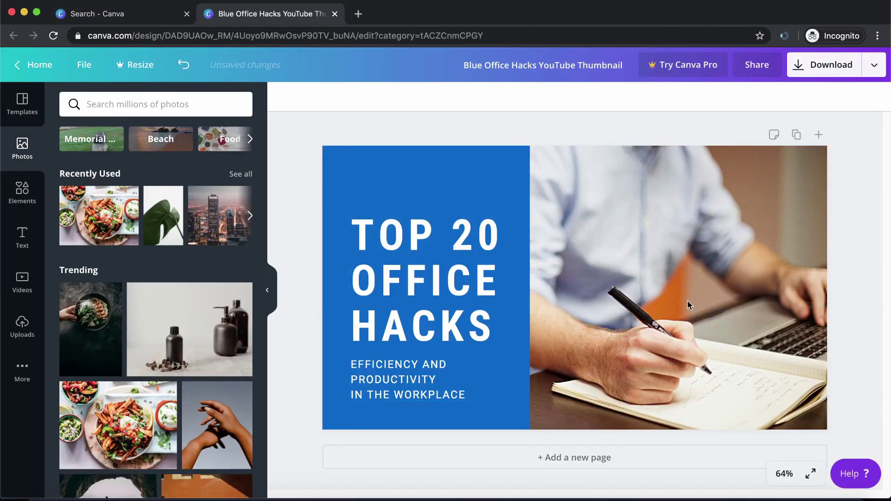
Delete the thumbnail's office background photo and replace it with the recently used food plate photo.
left_click(653, 284)
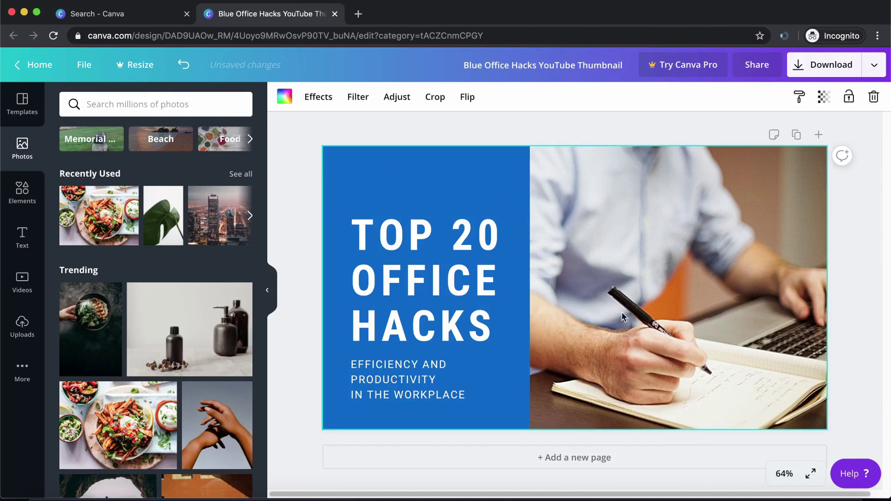
key("Delete")
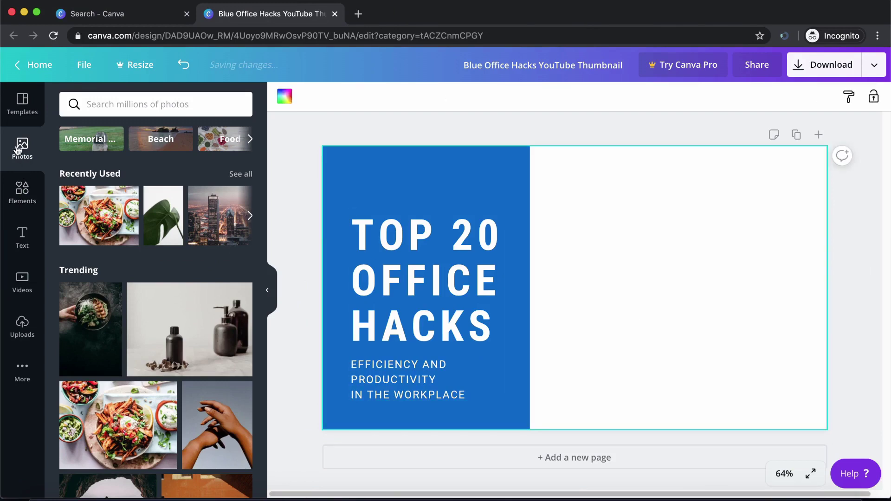
left_click(22, 141)
left_click_drag(84, 210, 552, 165)
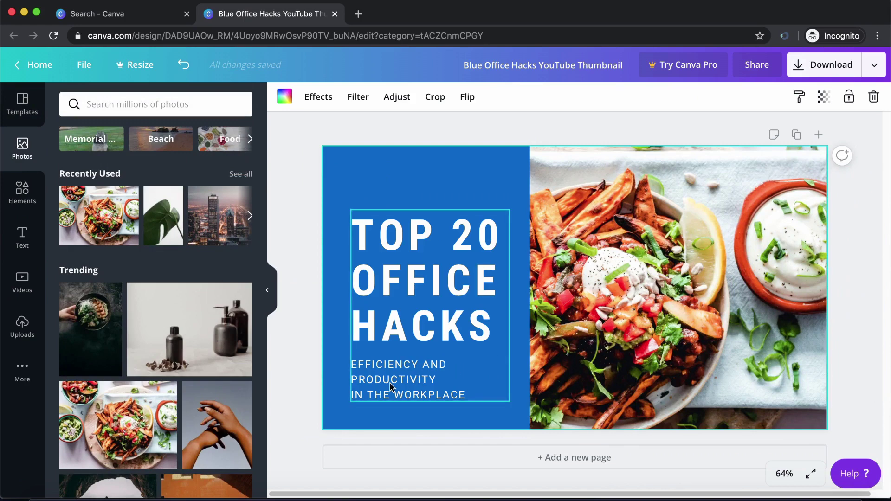
Replace the thumbnail's TOP 20 OFFICE HACKS title text with "AMY'S ORGANIC KITCHEN".
left_click(406, 226)
double_click(427, 264)
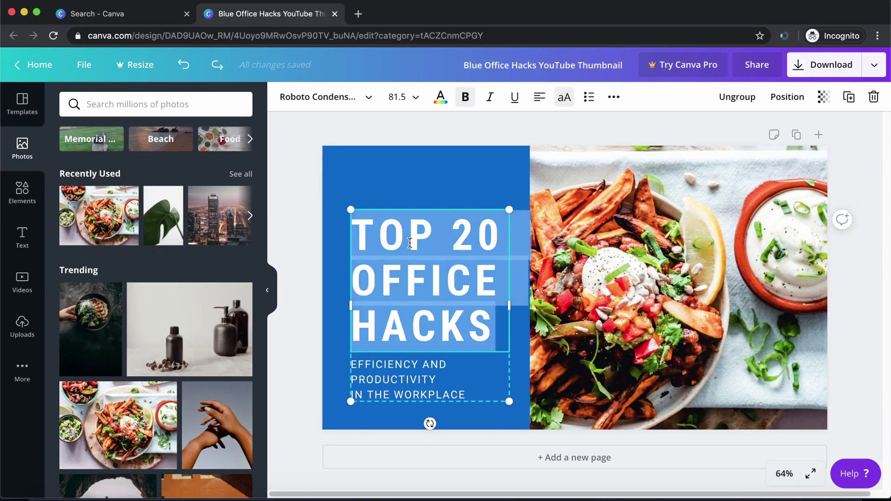
type("AMY'S")
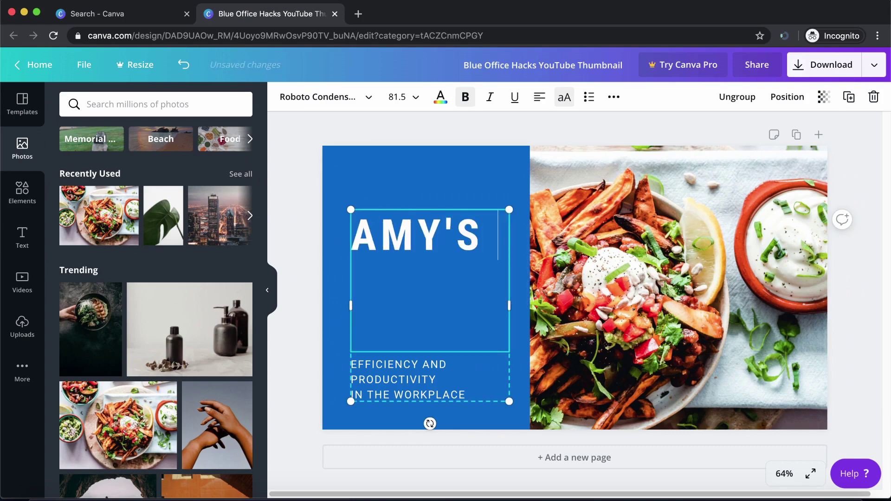
type(" ORGANIN")
key("BackSpace")
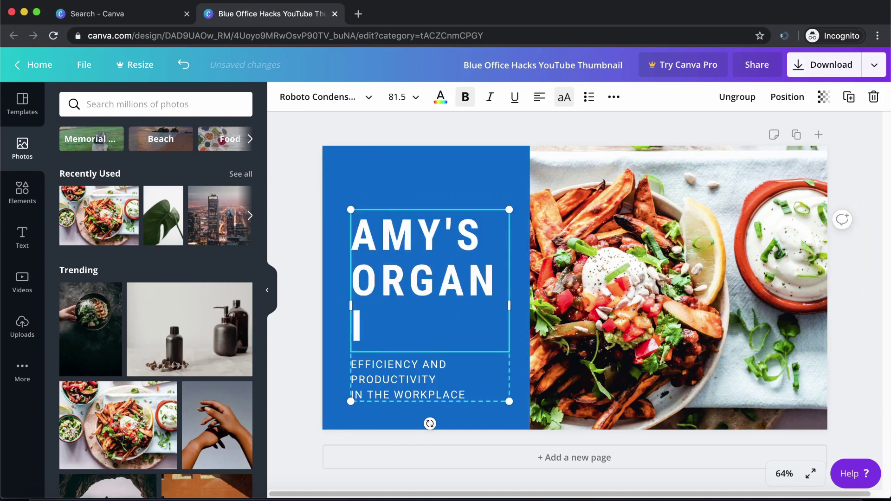
type("C KITCHEN")
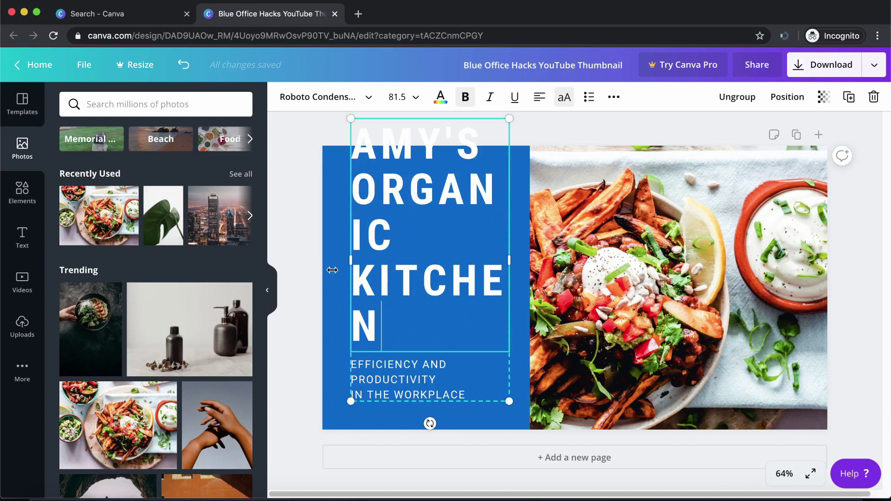
Set the AMY'S ORGANIC KITCHEN title's font size to 64 and centre the text group vertically on the thumbnail.
left_click(415, 106)
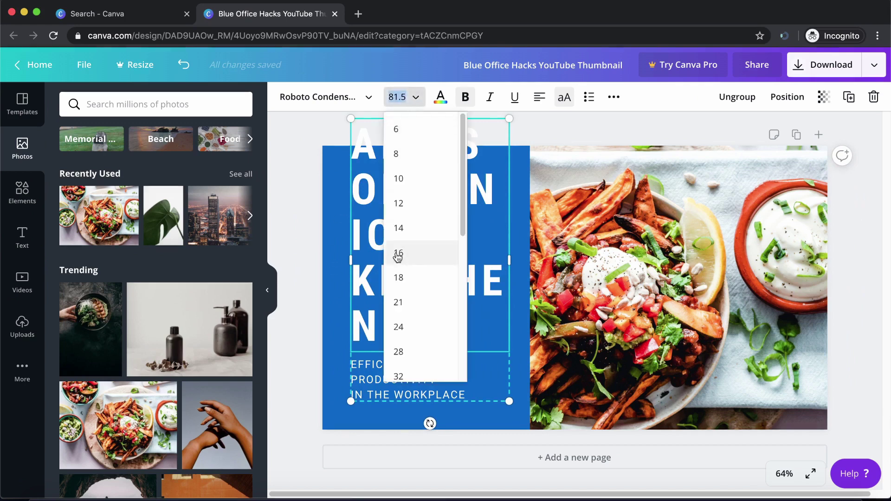
scroll(412, 330, "down", 6)
scroll(404, 211, "up", 1)
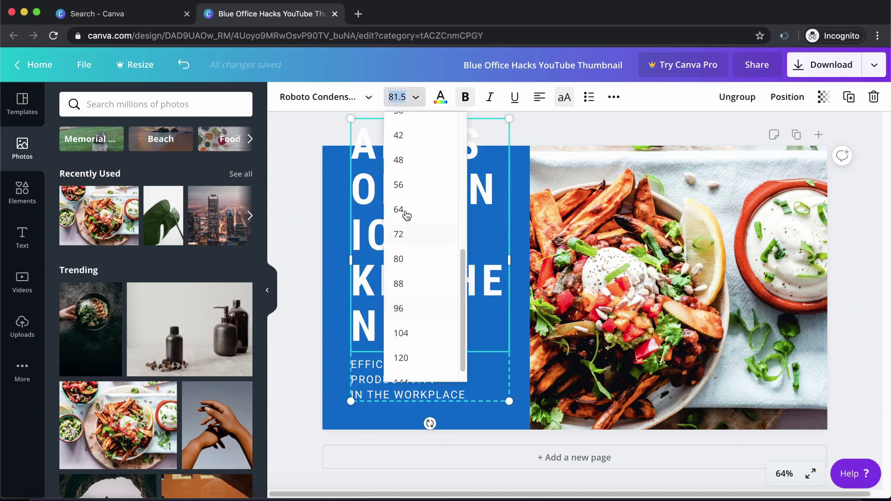
left_click(401, 209)
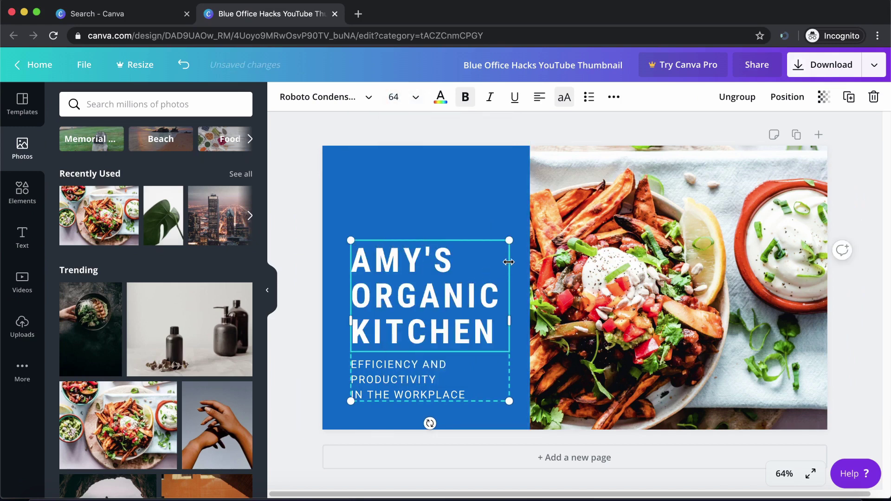
left_click(451, 172)
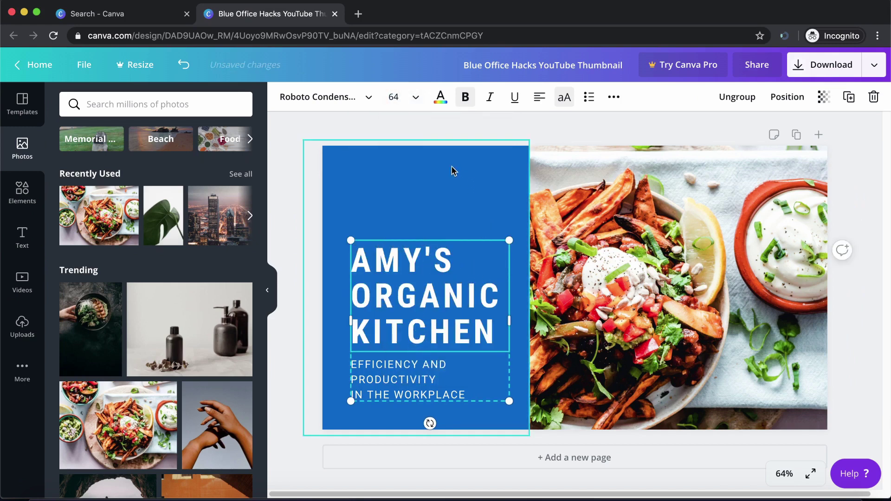
left_click_drag(410, 325, 413, 304)
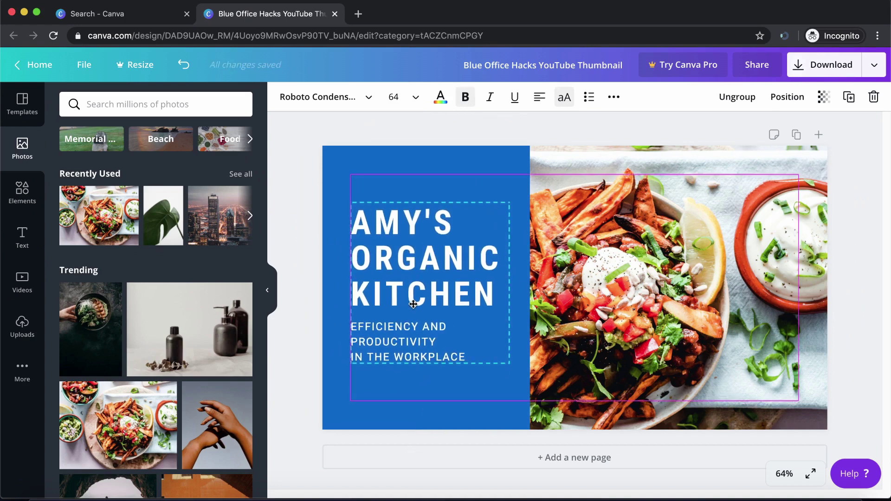
left_click_drag(413, 303, 407, 307)
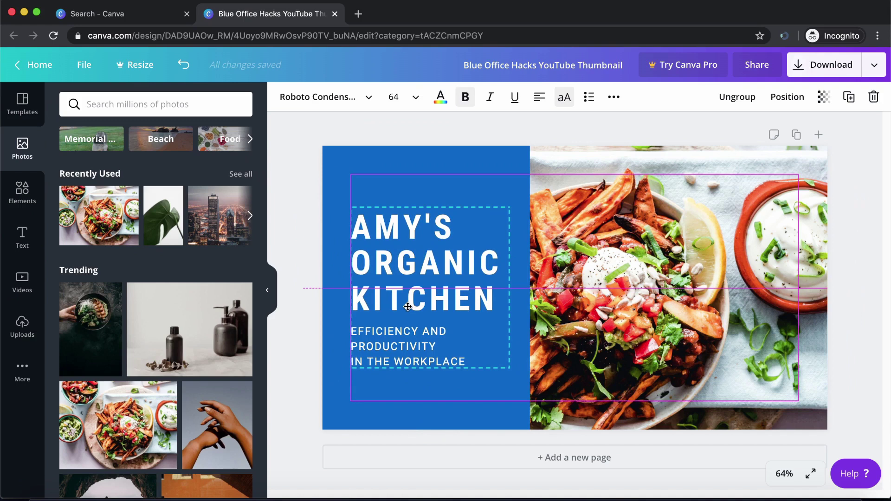
left_click_drag(408, 307, 407, 307)
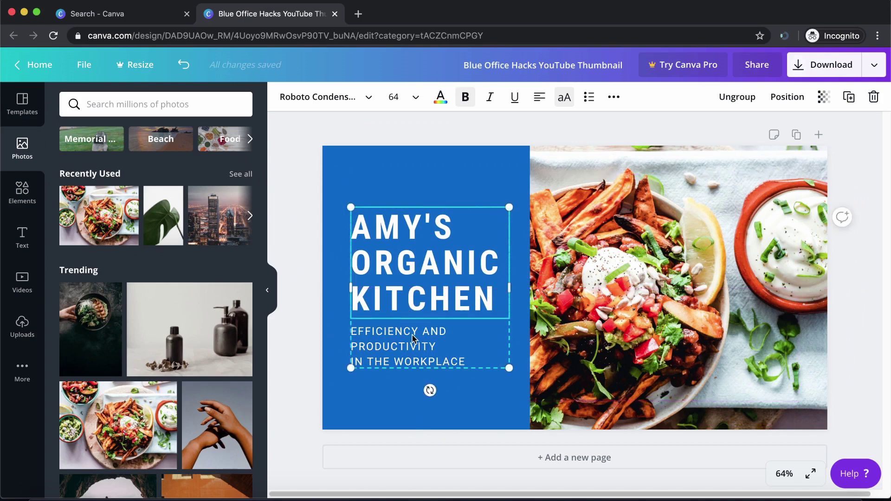
Replace the three-line subtitle under the title with "EAT HEALTHY, LIVE HEALTHY".
triple_click(424, 345)
triple_click(418, 358)
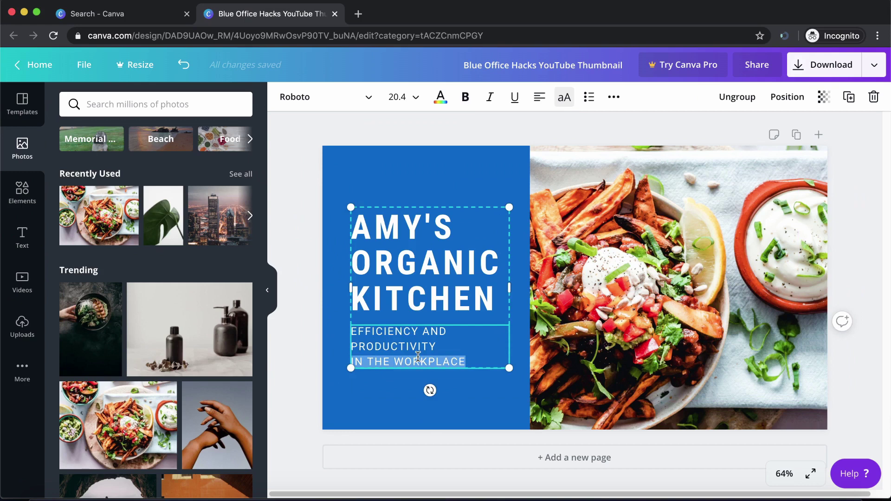
triple_click(408, 346)
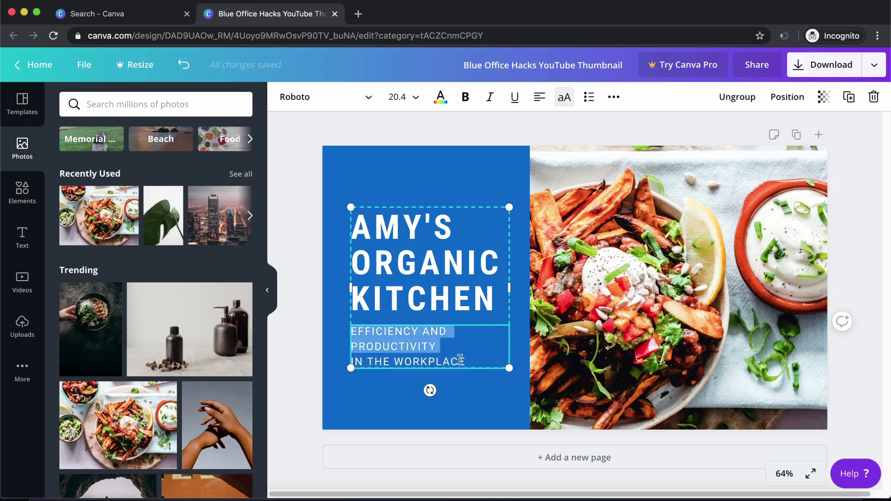
key("BackSpace")
triple_click(459, 360)
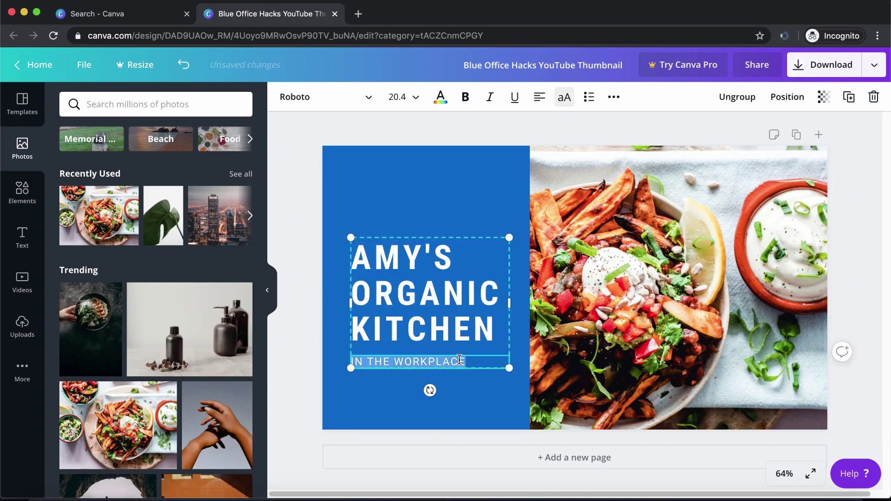
type("EAT HEAL")
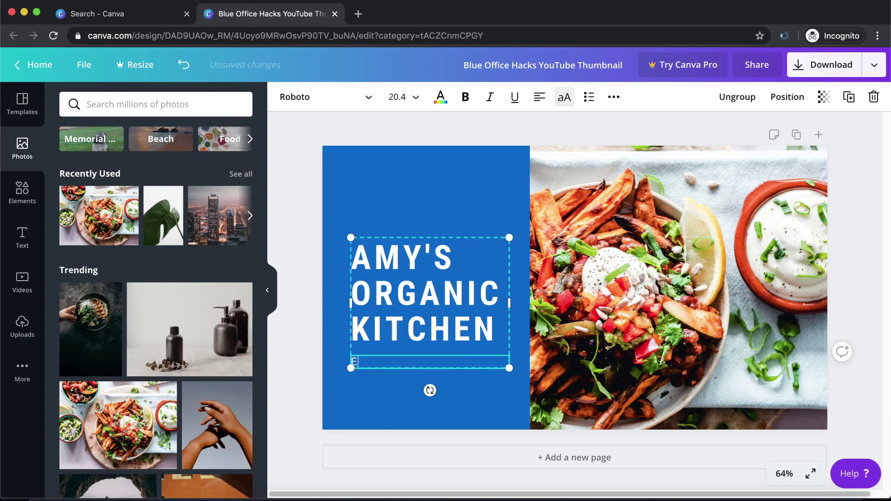
type("THY, LIVE HEALTHR")
key("BackSpace")
type("Y")
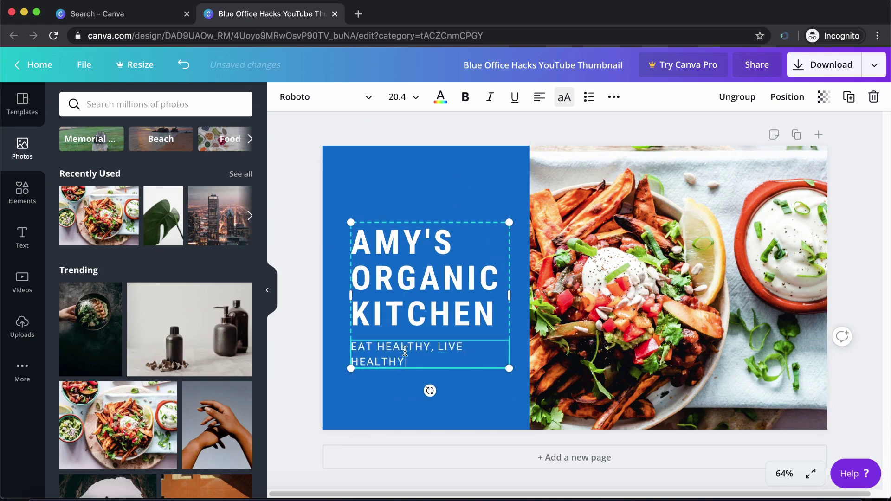
Set the EAT HEALTHY, LIVE HEALTHY subtitle's font size to 18.
triple_click(425, 355)
left_click(402, 360)
triple_click(390, 356)
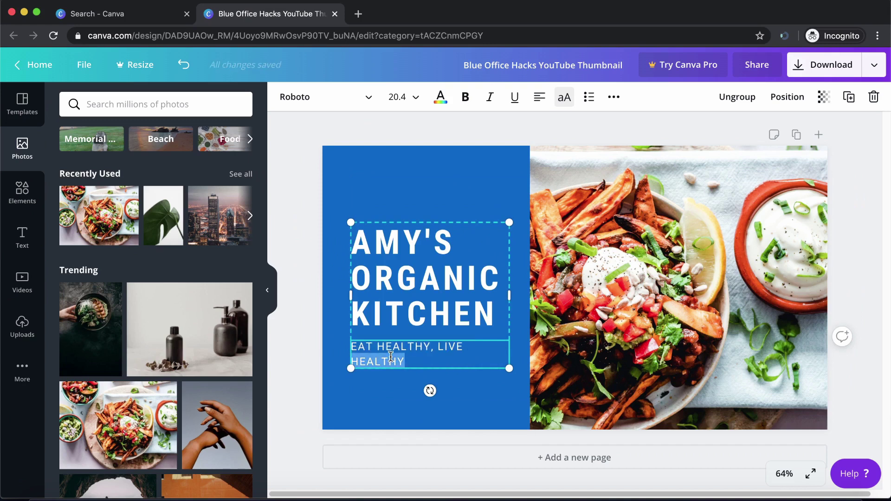
left_click(412, 99)
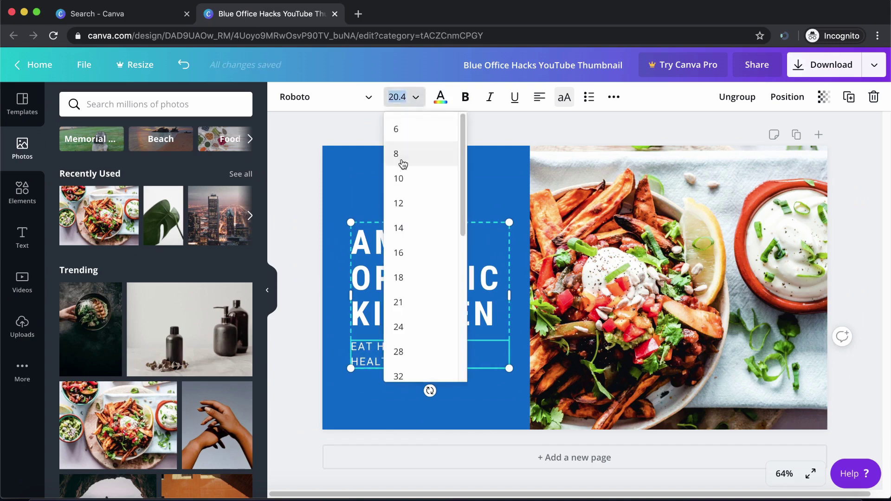
left_click(398, 278)
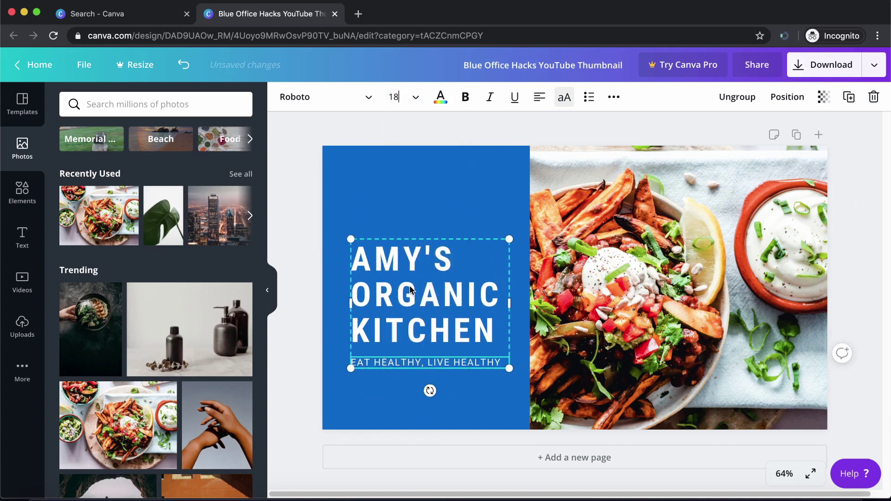
Recolour the EAT HEALTHY, LIVE HEALTHY subtitle with the dark orange default colour.
triple_click(405, 361)
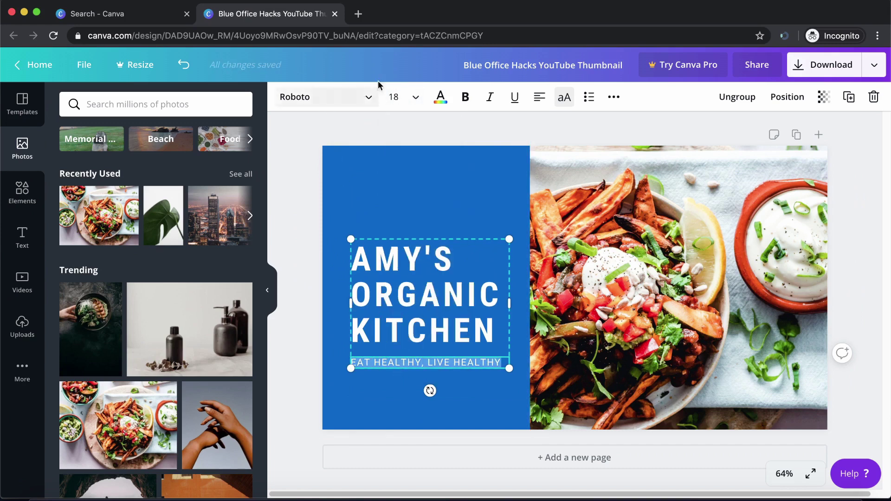
left_click(441, 97)
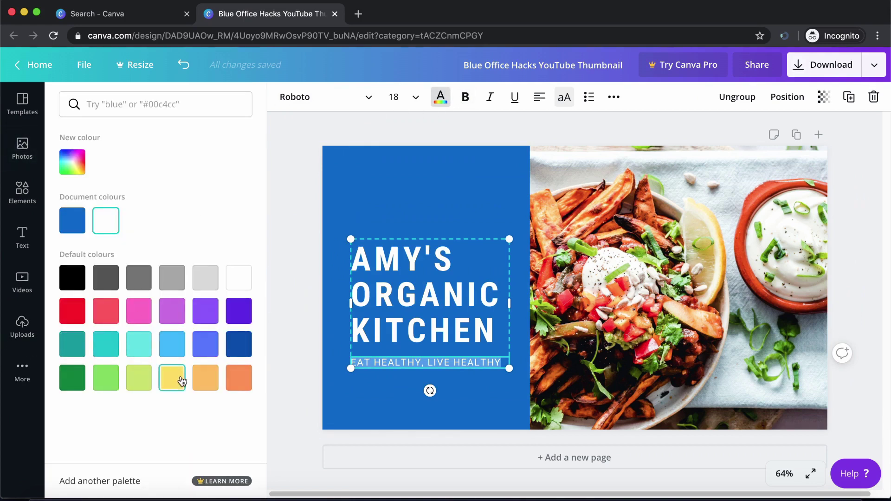
left_click(239, 381)
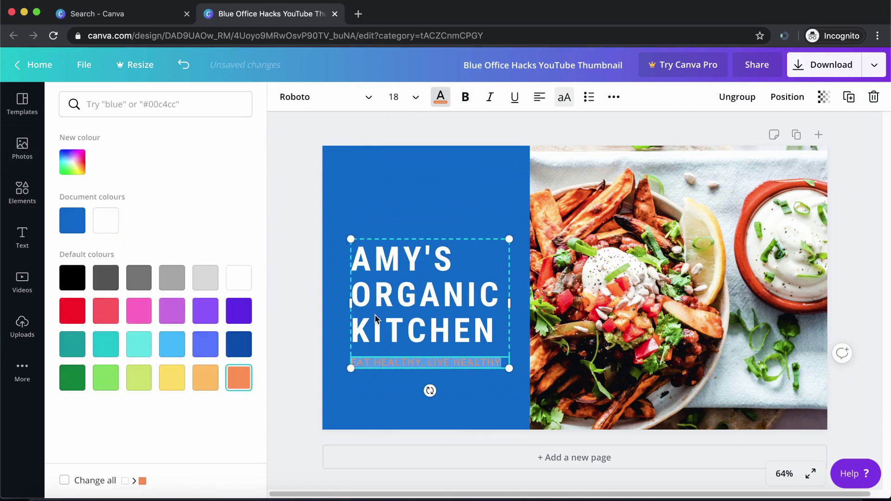
left_click(324, 332)
left_click(284, 277)
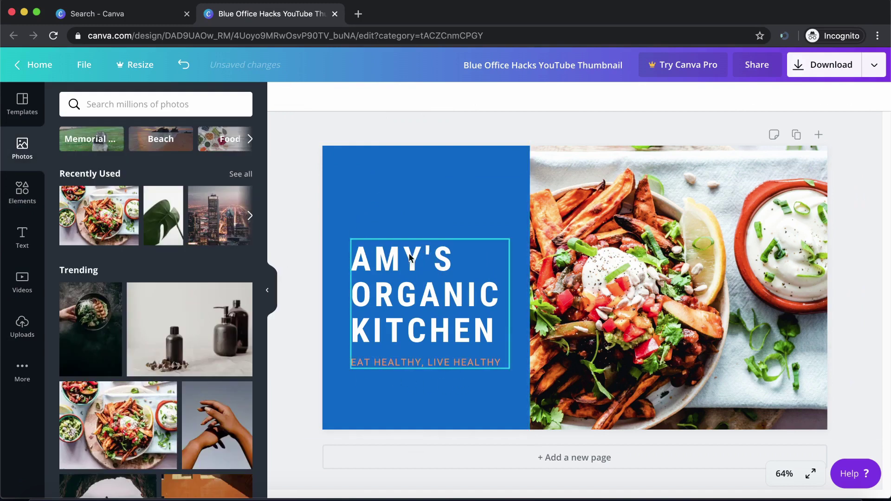
left_click_drag(289, 378, 453, 253)
mouse_move(427, 317)
left_mouse_down()
mouse_move(427, 306)
mouse_move(418, 323)
mouse_move(398, 326)
mouse_move(415, 315)
left_mouse_up()
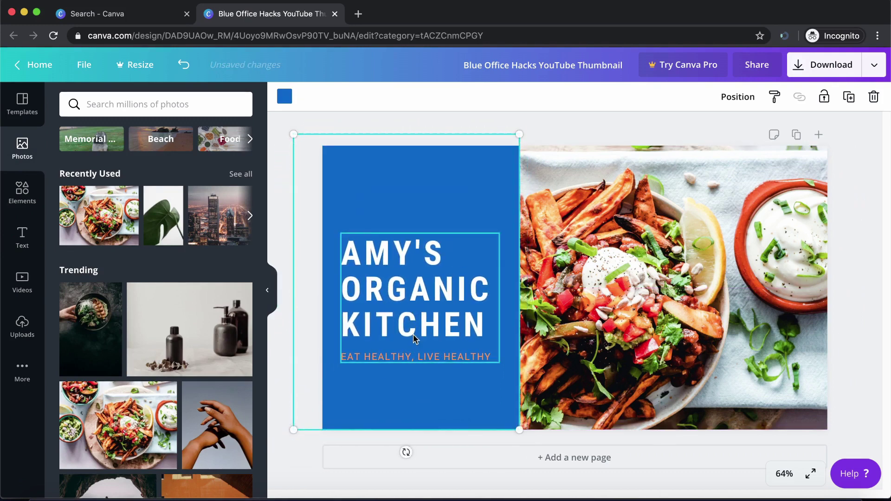
key("super+z")
left_click(283, 236)
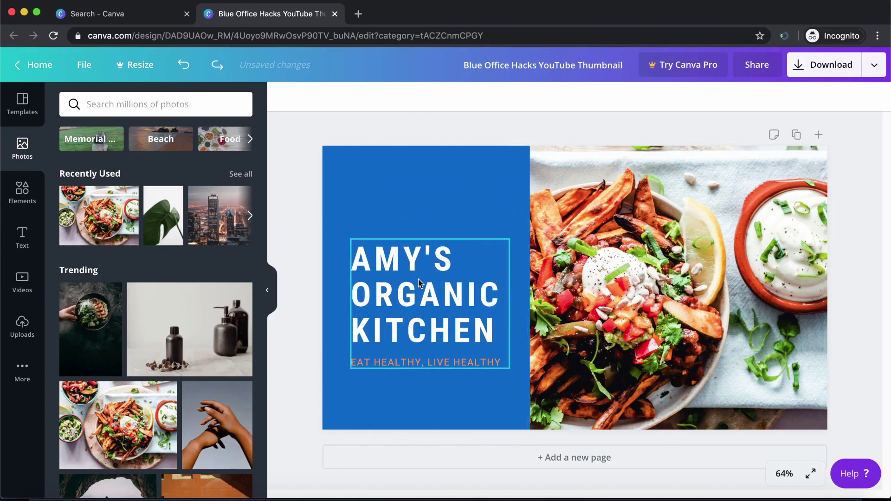
Move the title and subtitle group up so that it is vertically centred on the blue panel.
left_click(427, 321)
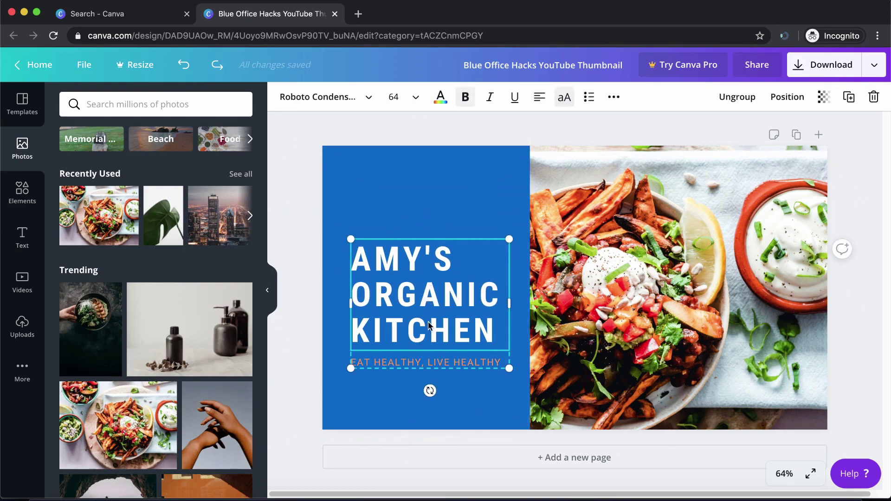
left_click_drag(427, 321, 428, 305)
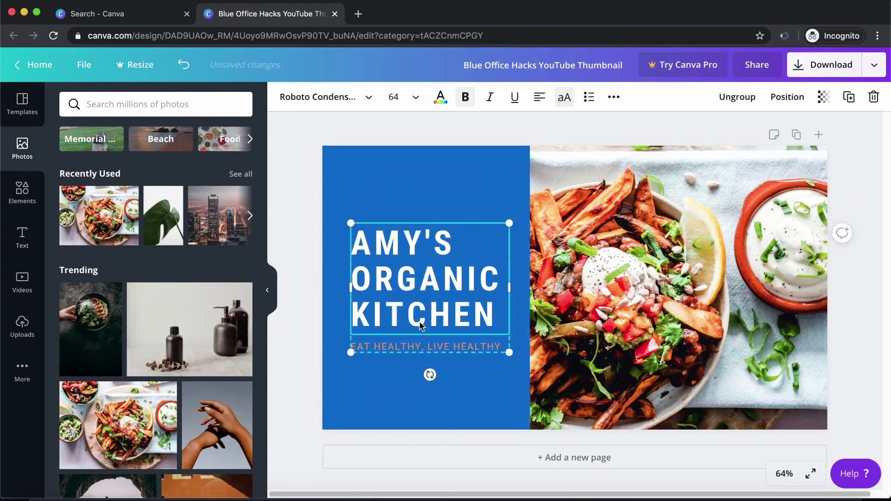
left_click(296, 245)
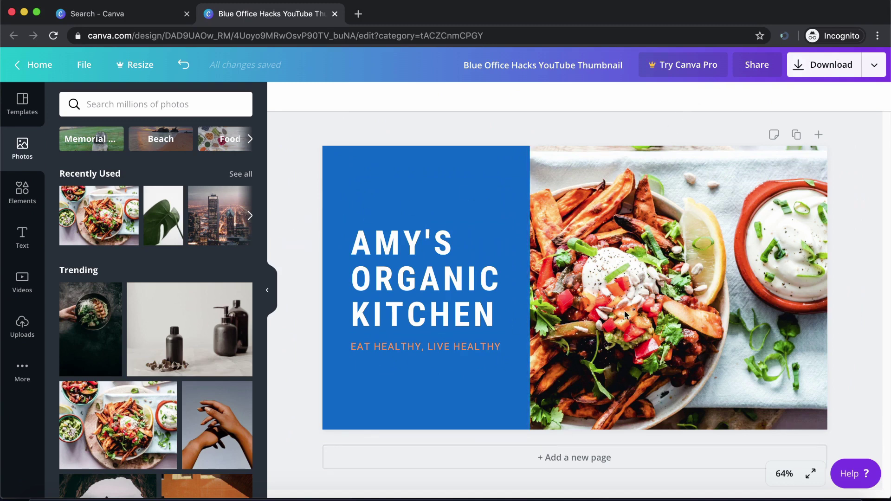
Add a second page to the thumbnail design and delete the food photo from it.
left_click(620, 467)
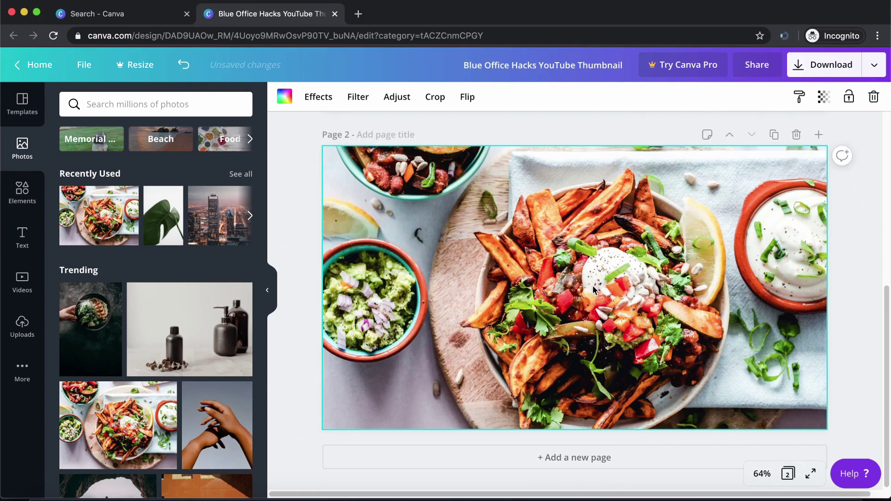
scroll(462, 220, "up", 5)
scroll(688, 211, "up", 3)
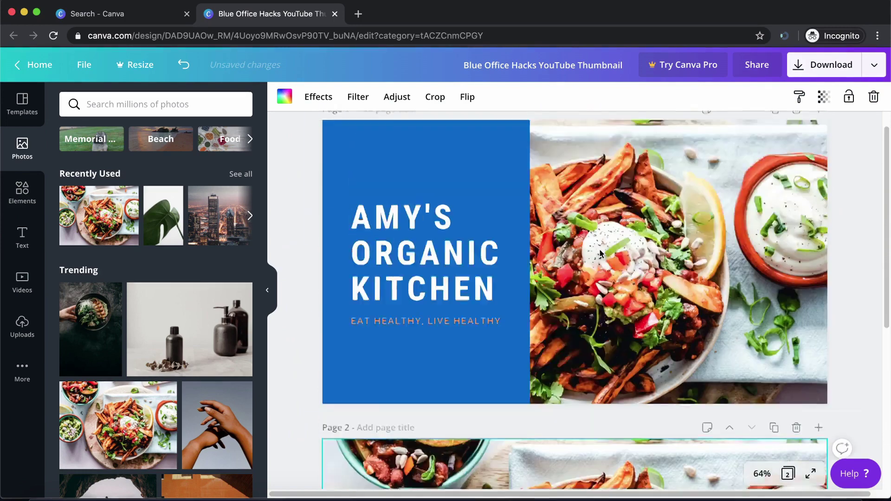
scroll(688, 211, "down", 5)
scroll(660, 316, "down", 2)
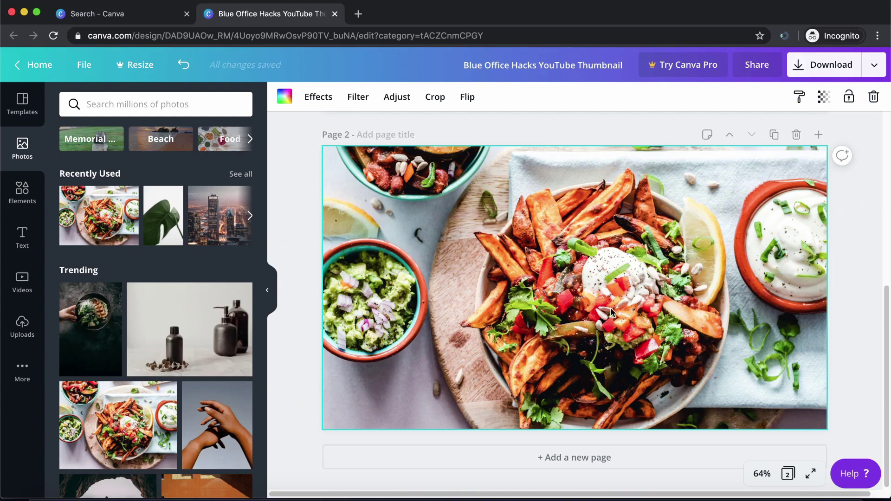
key("BackSpace")
Duplicate page 1 with the finished Amy's Organic Kitchen thumbnail.
scroll(611, 312, "up", 6)
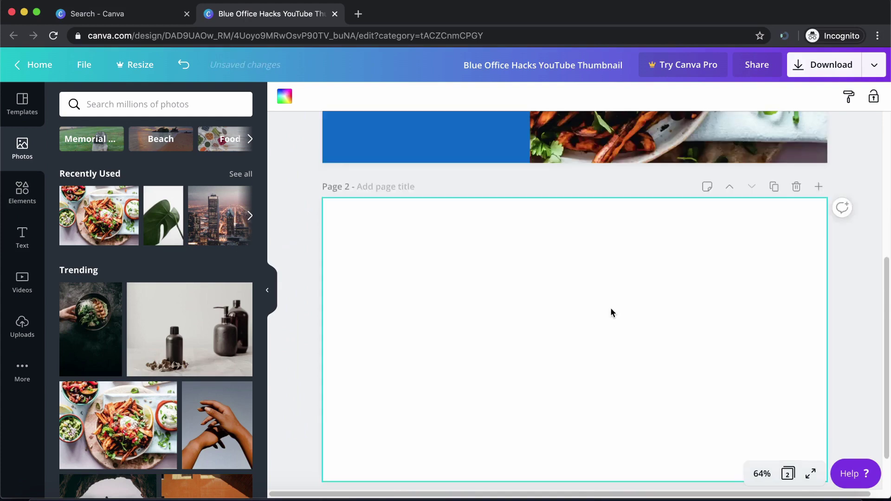
scroll(709, 250, "down", 6)
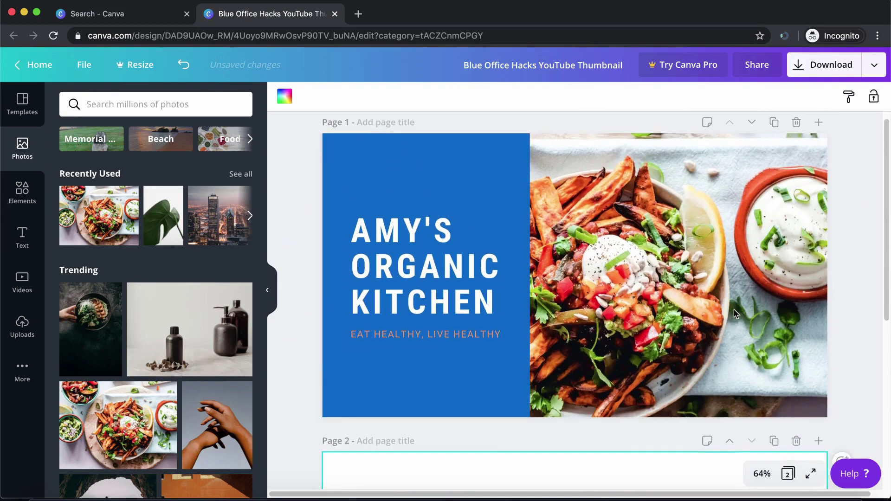
scroll(625, 349, "up", 4)
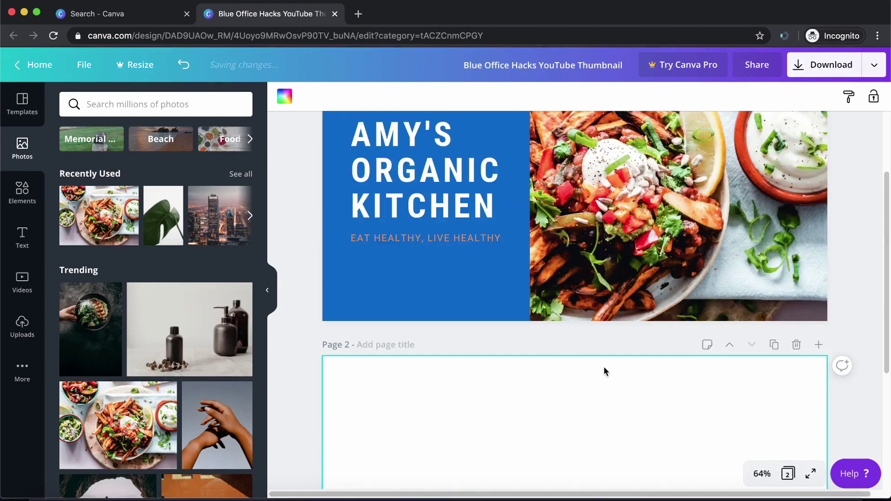
scroll(533, 324, "up", 2)
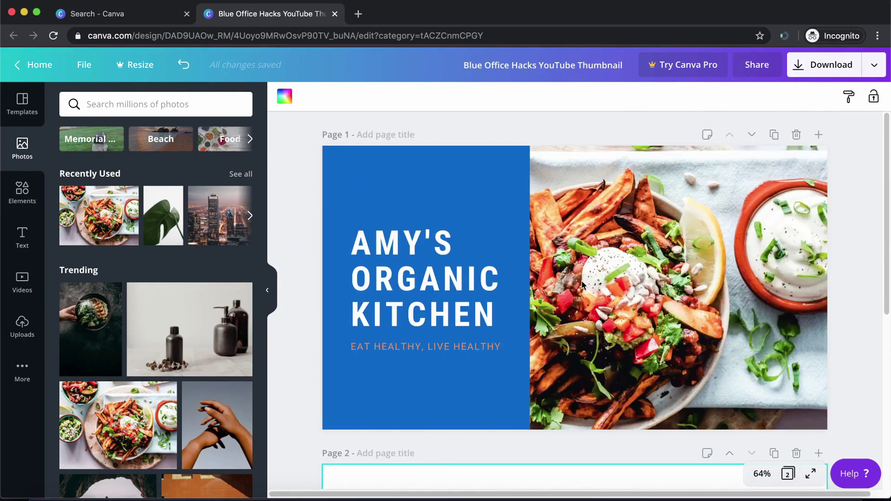
left_click(773, 136)
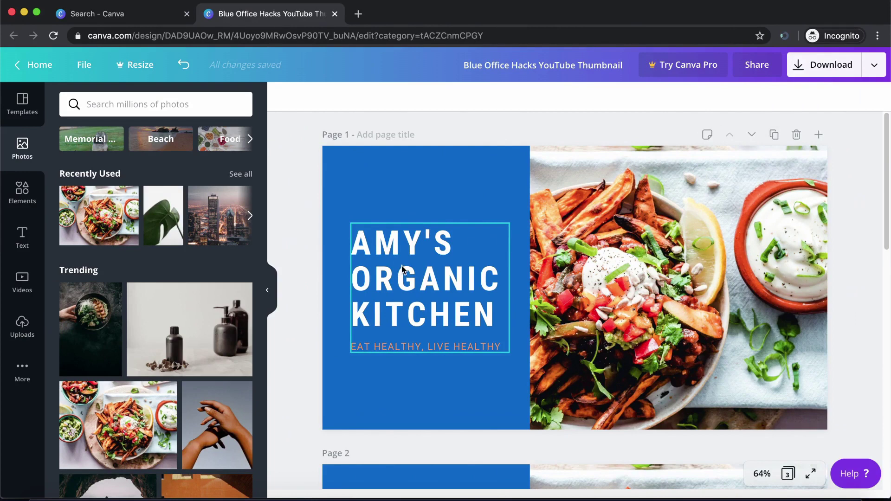
Replace the title text on page 1 with "HOW TO PREPARE ORGANIC FOODS".
left_click(402, 271)
left_click(402, 271)
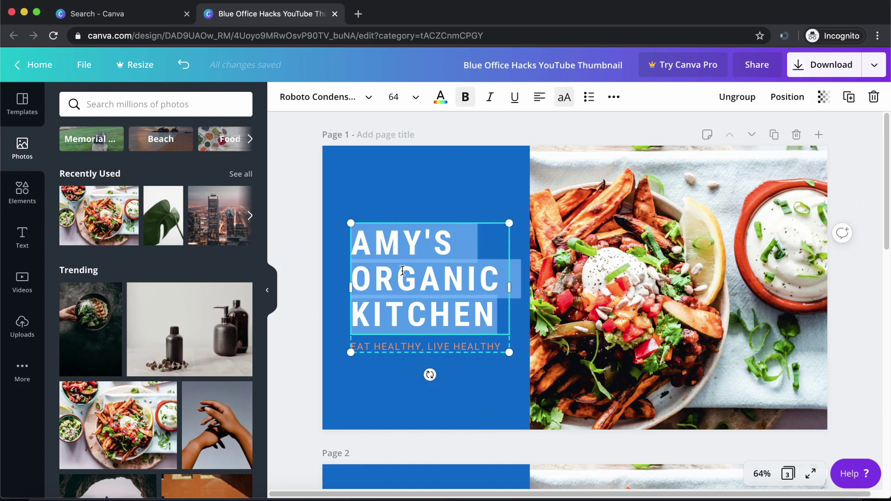
type("HWO T")
key("BackSpace")
key("BackSpace")
key("BackSpace")
key("BackSpace")
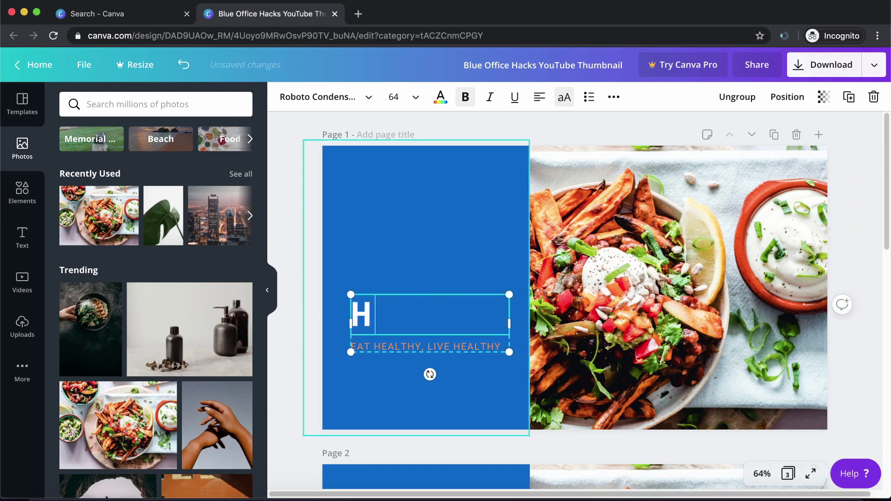
type("OW TO PREPARE ORGANIC FOODS")
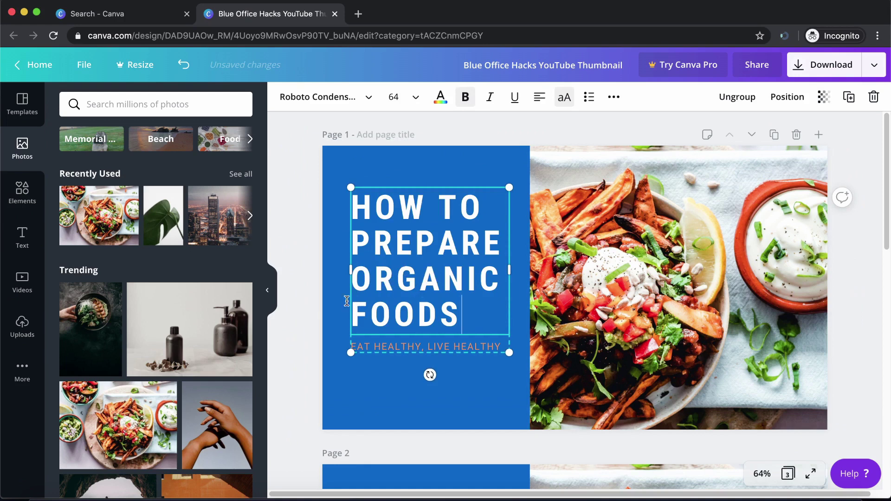
left_click(291, 274)
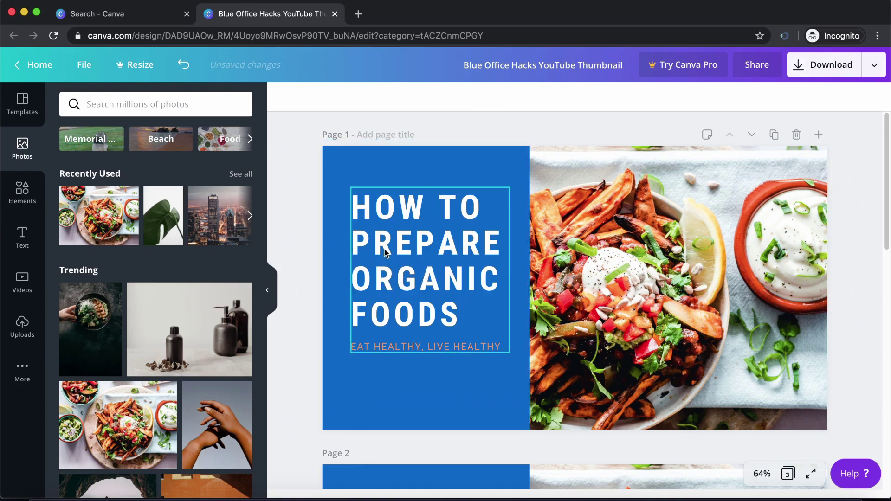
Set the page 1 title's font size to 56 and centre the text group vertically on the page.
left_click(420, 247)
left_click(420, 248)
left_click(396, 96)
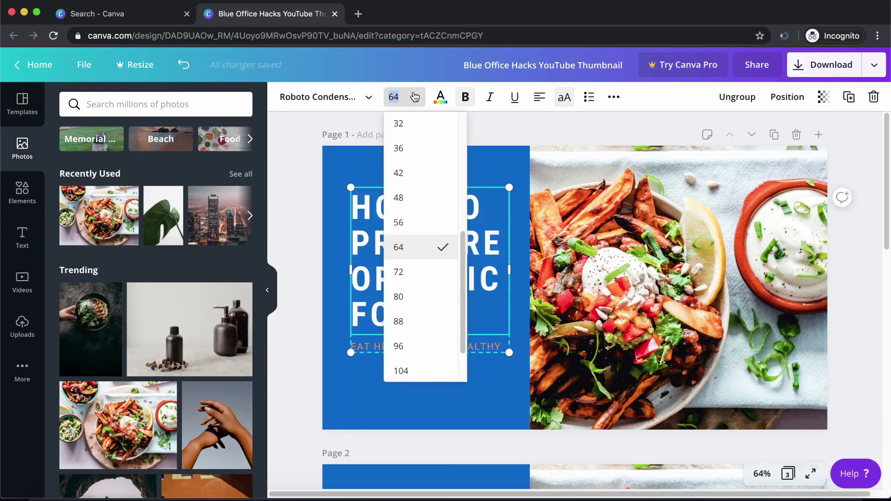
left_click(398, 222)
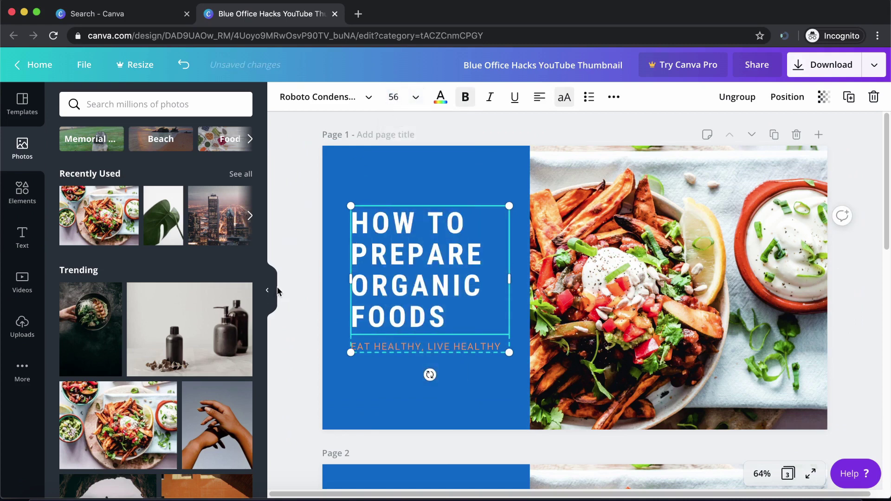
left_click_drag(394, 298, 392, 308)
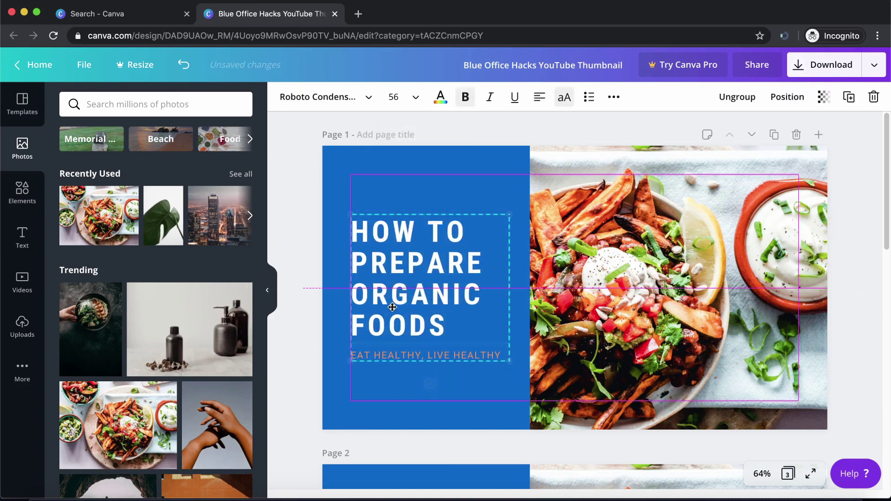
left_click(301, 239)
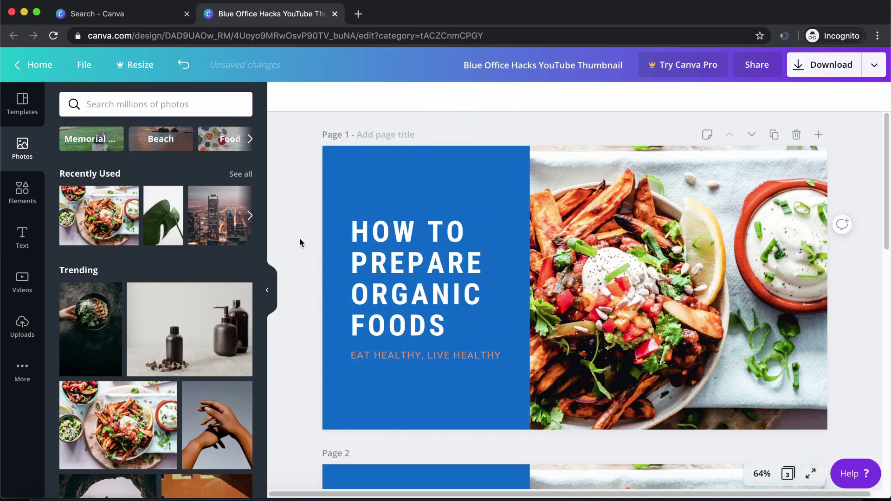